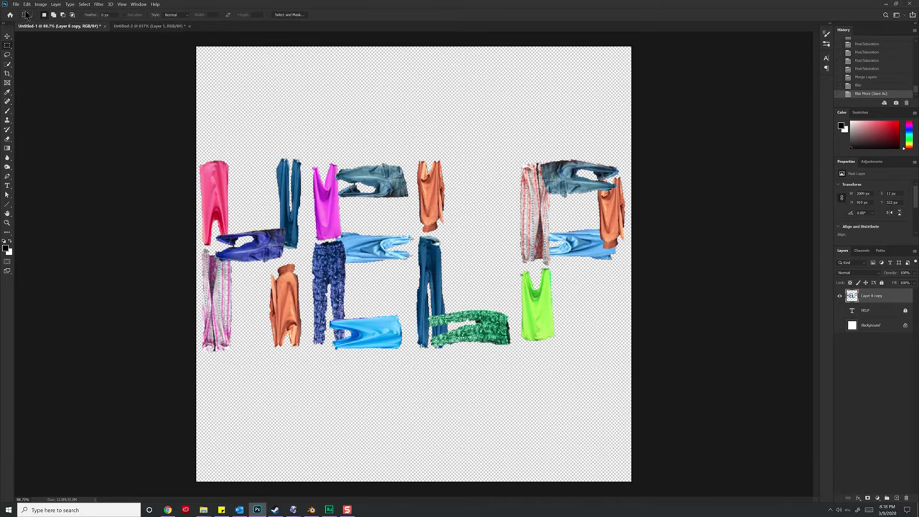
Save the HELP clothing image as a PNG in Speed (E:) > Youtube > XPlane > Blender
click(16, 3)
click(46, 89)
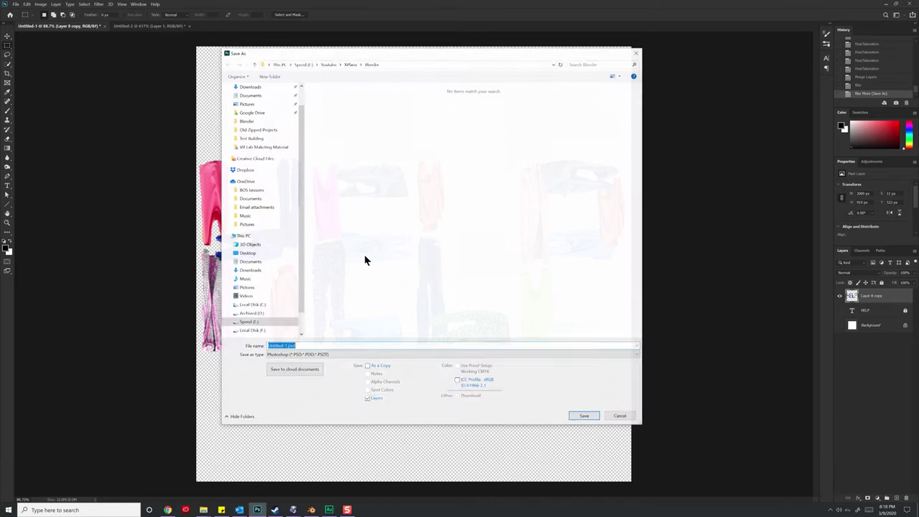
click(308, 355)
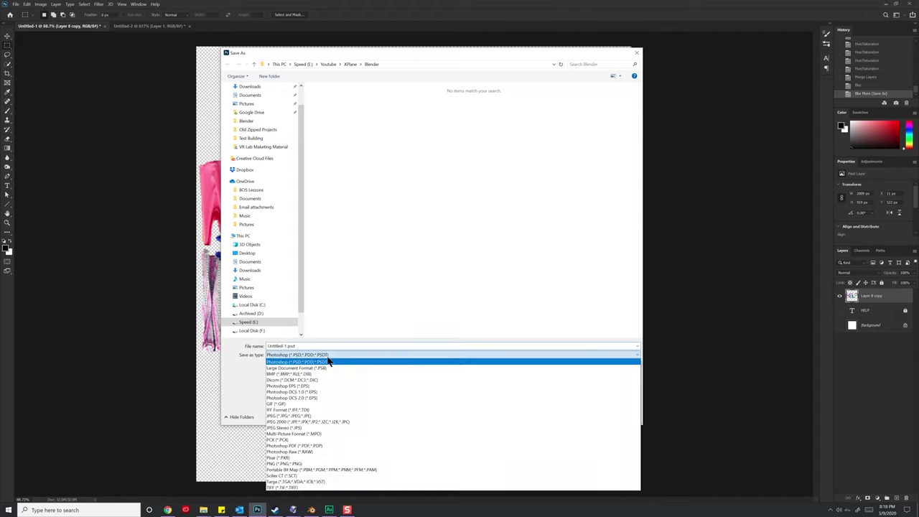
click(284, 463)
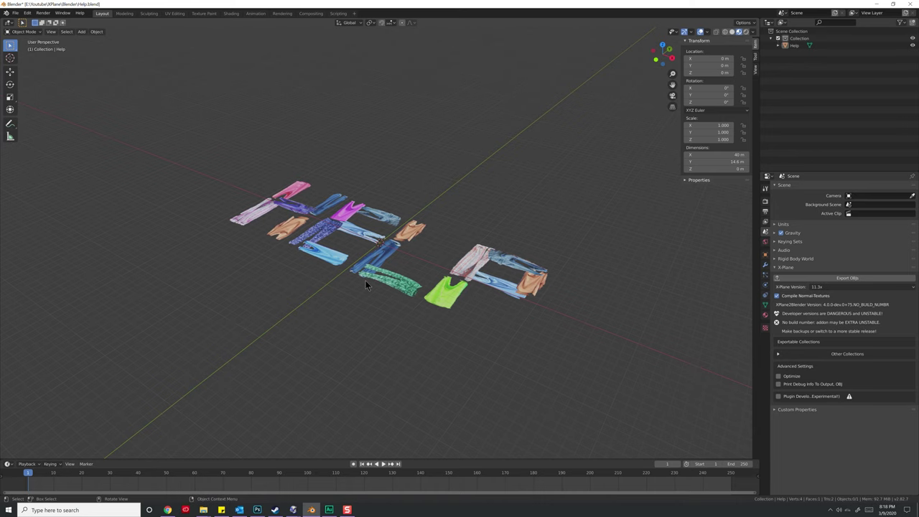
Delete the HELP clothes object and start a new General scene without saving
click(376, 267)
key(Delete)
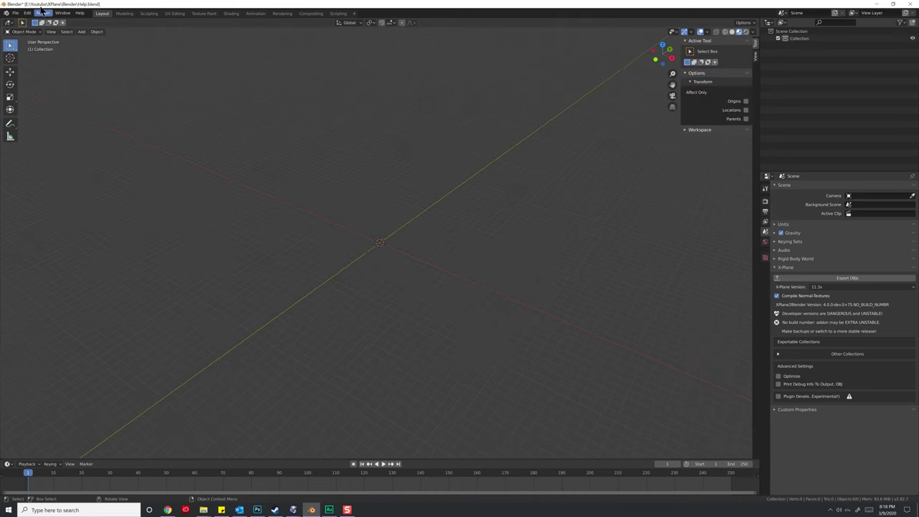
click(14, 13)
mouse_move(31, 26)
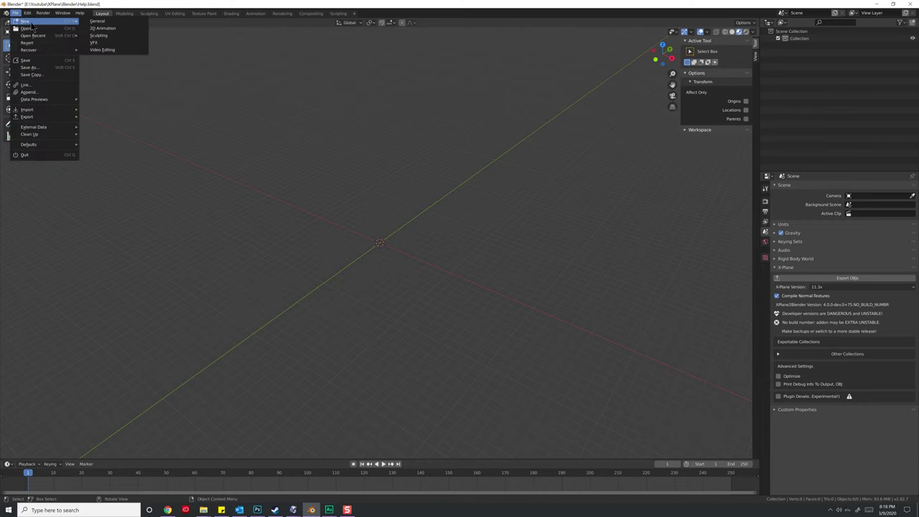
click(113, 26)
click(491, 263)
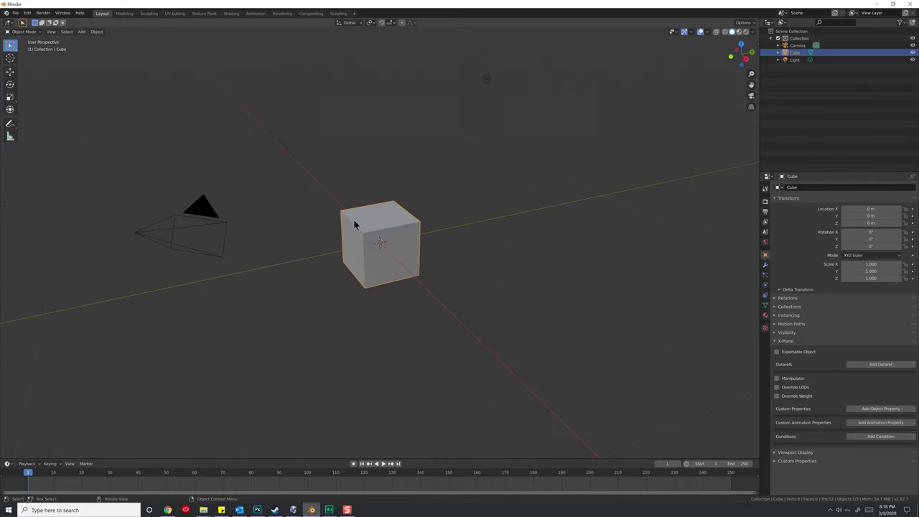
Delete the default cube, camera and light, then add a mesh plane
key(a)
key(x)
click(425, 231)
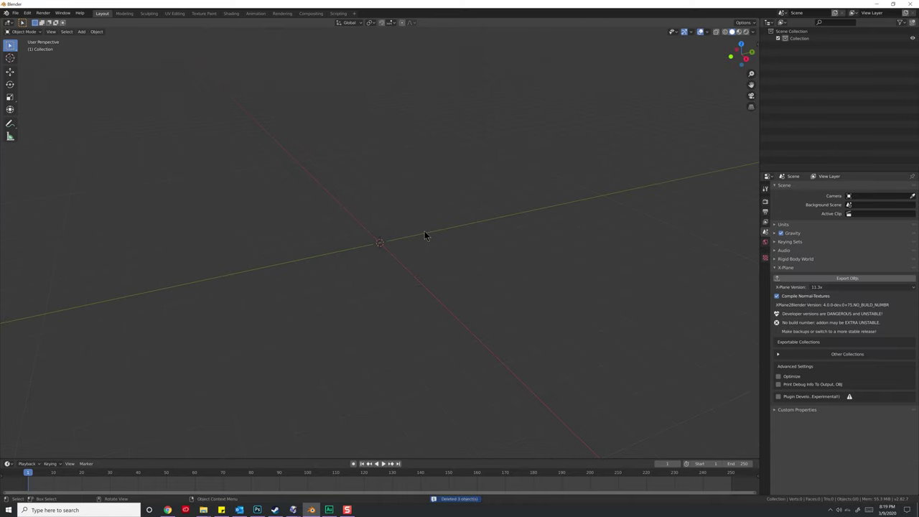
key(shift+a)
mouse_move(427, 230)
click(459, 234)
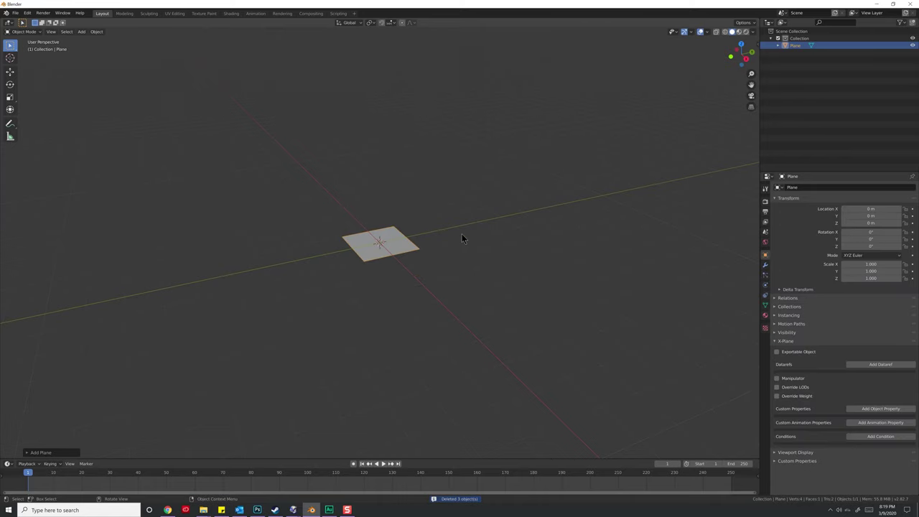
Scale the plane uniformly by about 50.148 so its dimensions read 100 m by 100 m
click(419, 252)
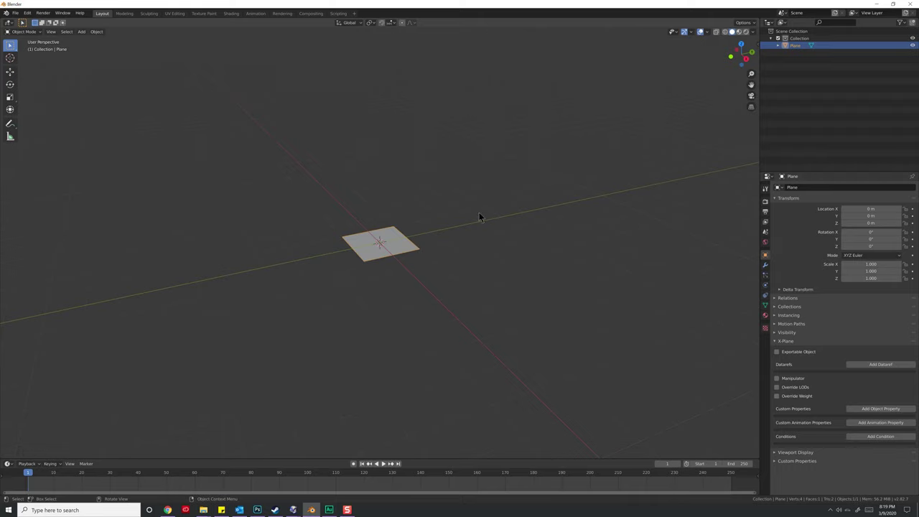
key(n)
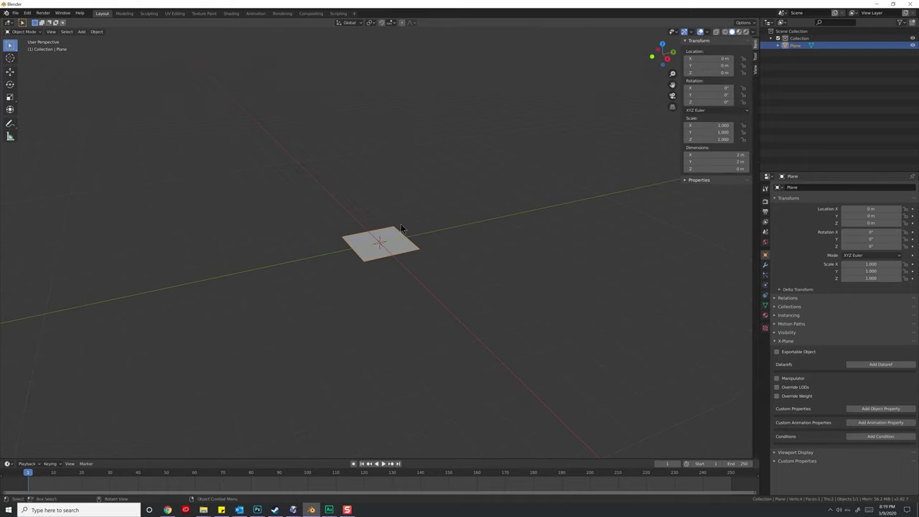
key(s)
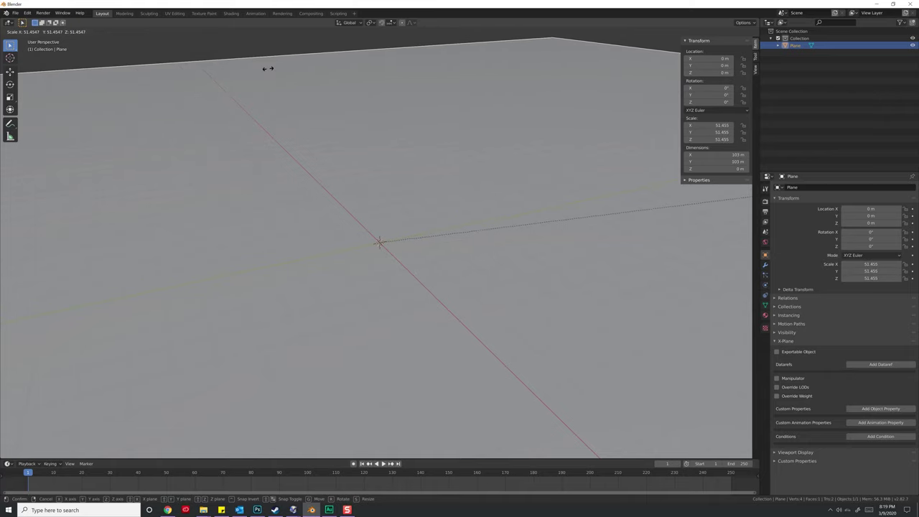
click(234, 76)
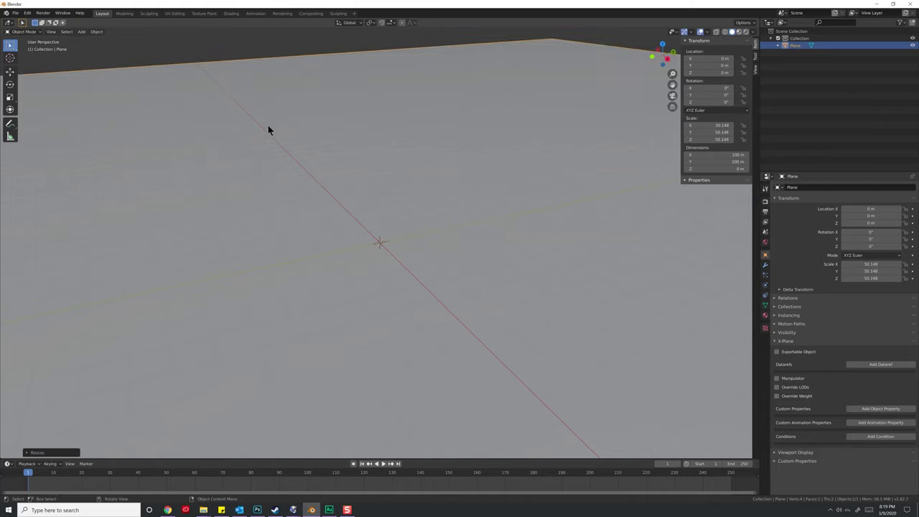
scroll(317, 162, down, 6)
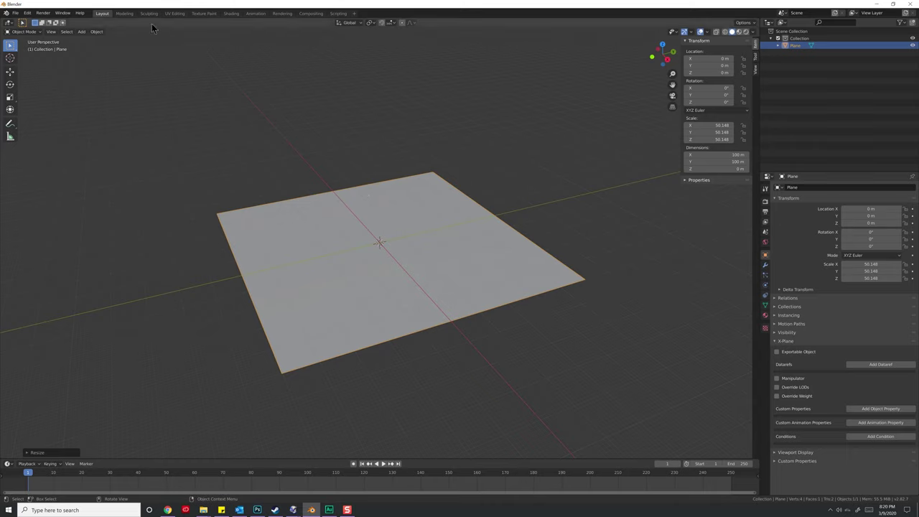
In the Shading workspace, give the plane a new material named HelpSign_M
click(231, 13)
scroll(495, 180, down, 6)
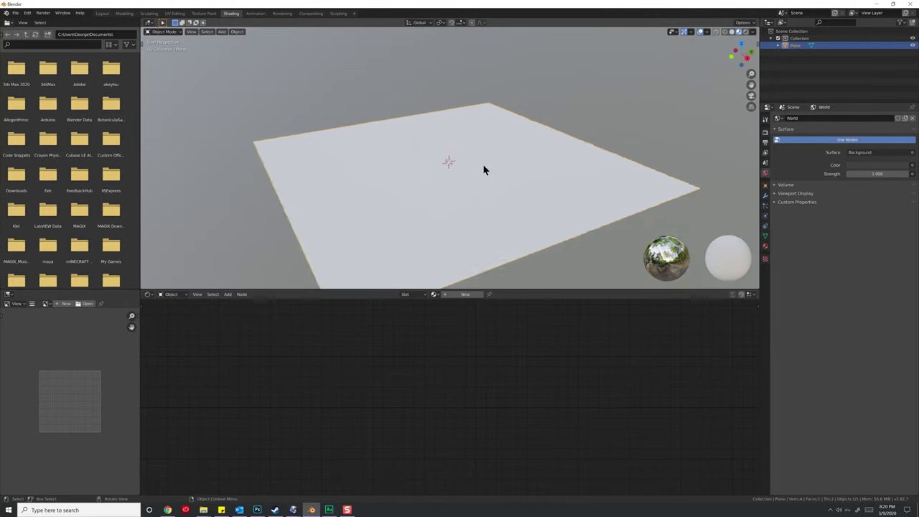
click(765, 247)
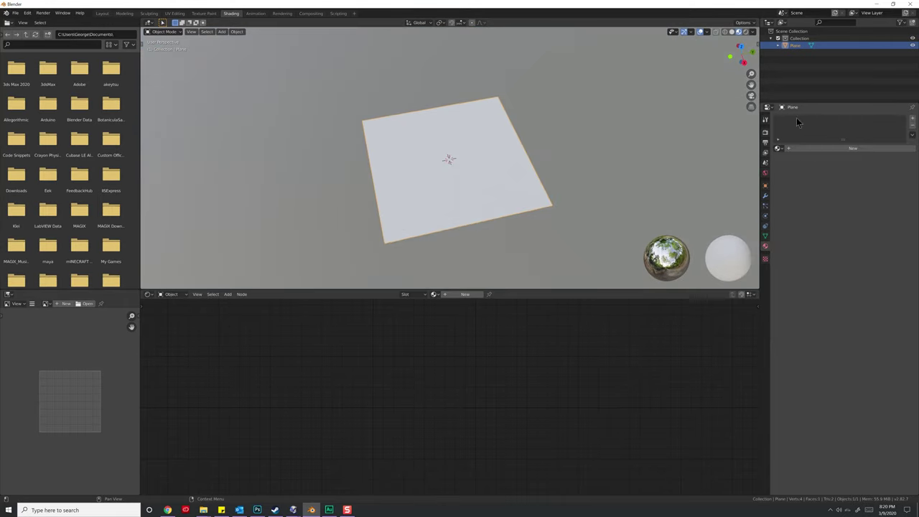
click(866, 148)
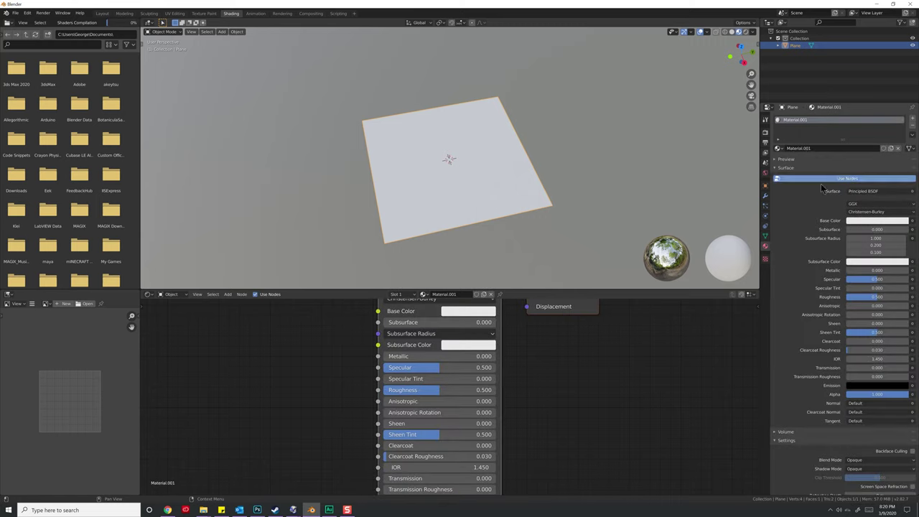
click(808, 148)
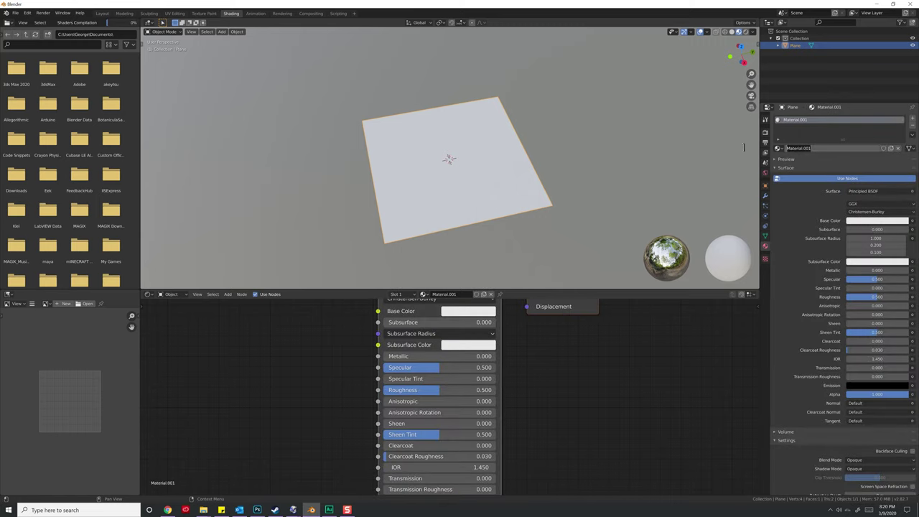
text(HelpSign_M)
key(Return)
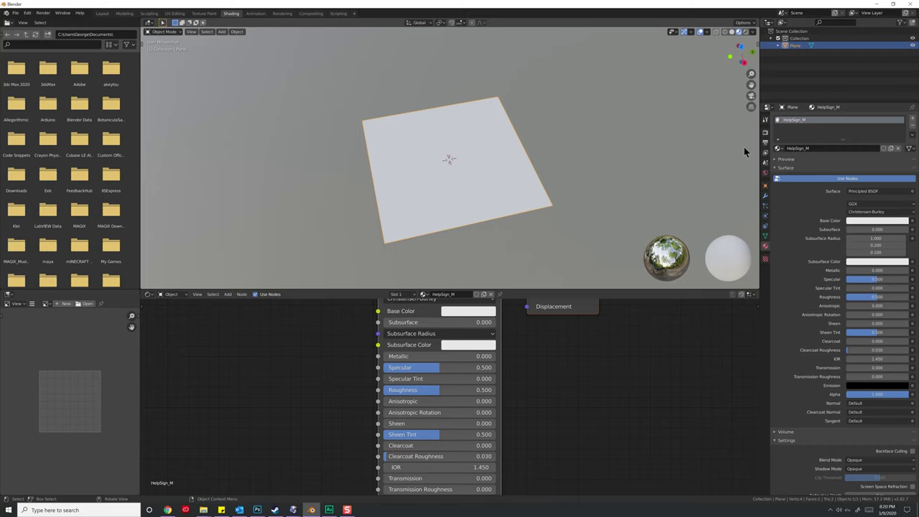
Rename the Plane object to HelpSign in the outliner
double_click(795, 46)
text(HelpSign)
key(Return)
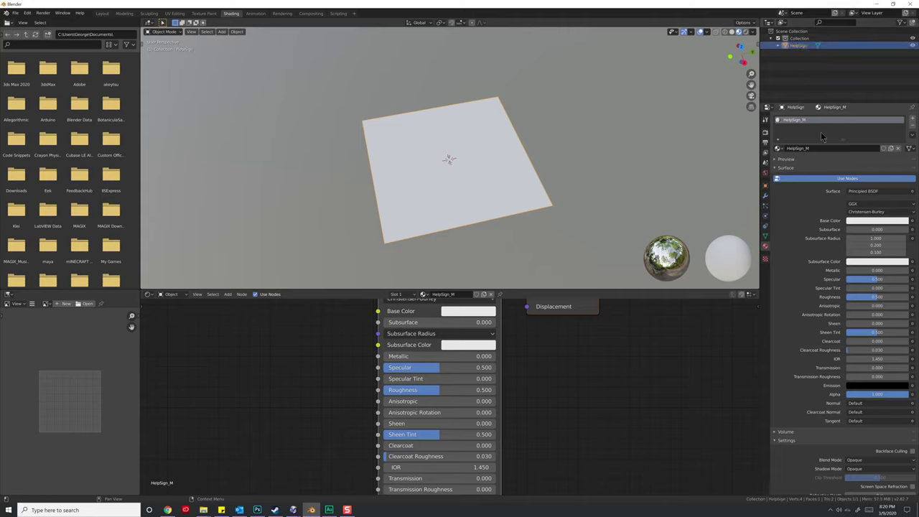
scroll(833, 205, down, 2)
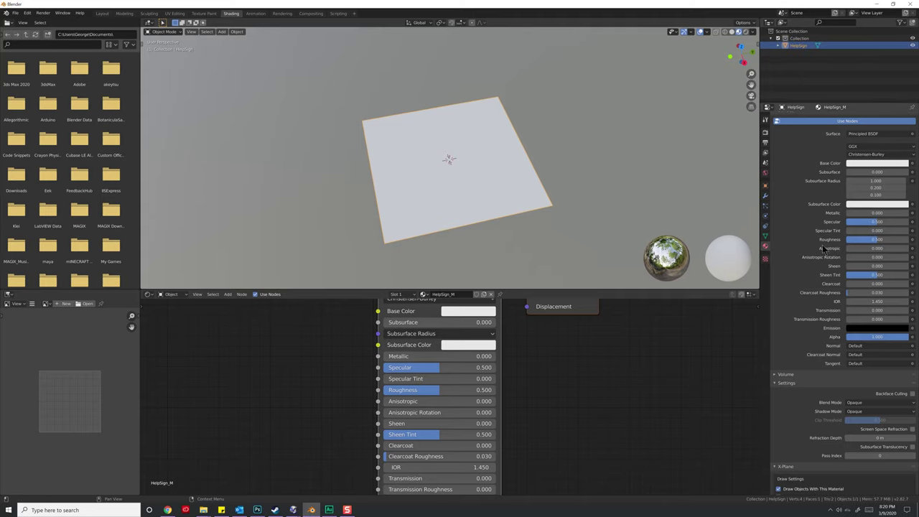
scroll(505, 390, up, 2)
scroll(505, 389, down, 3)
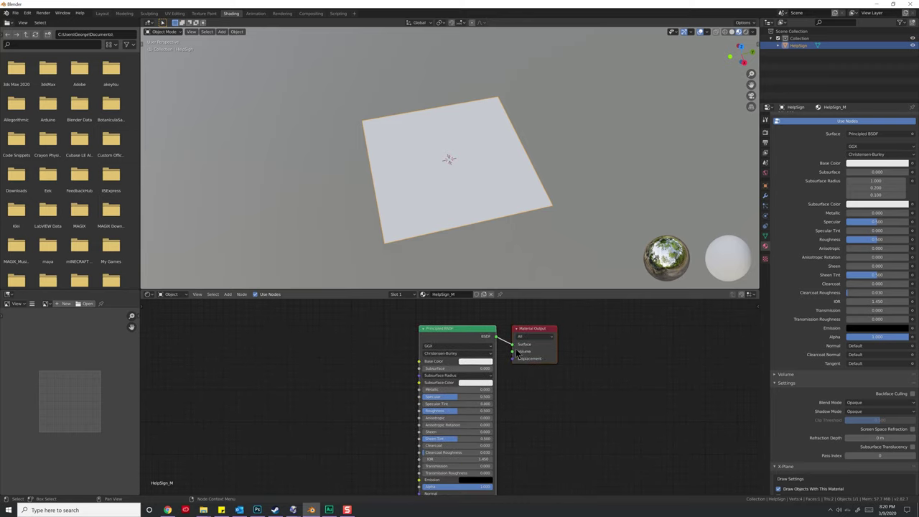
Add an Image Texture node loading HelpClothes.png from the XPlane Blender folder
key(shift+a)
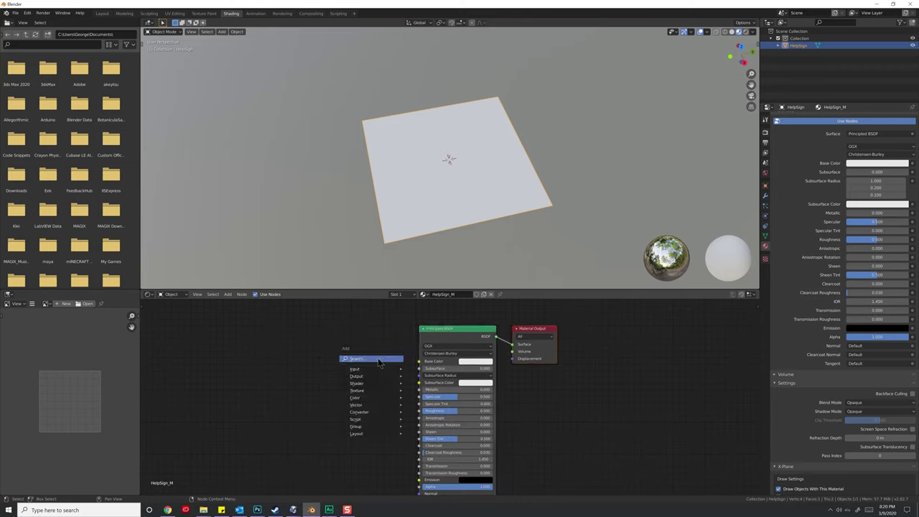
click(379, 361)
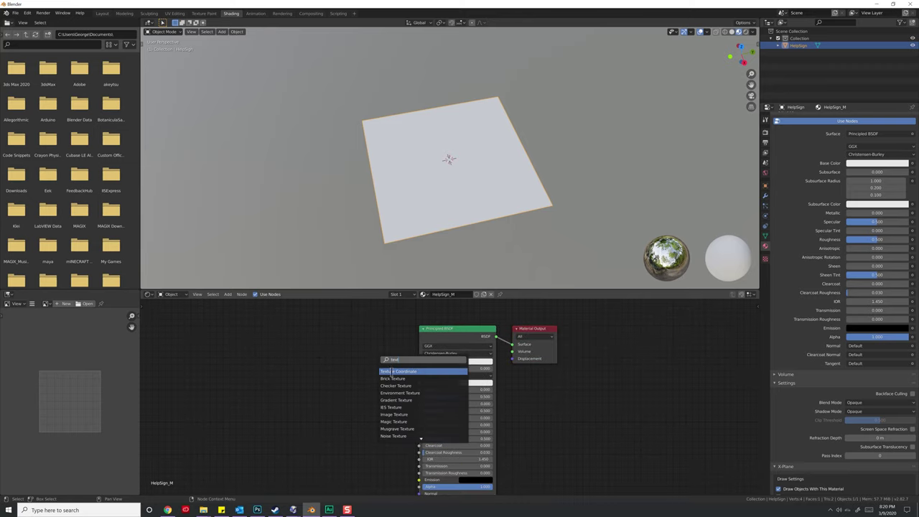
text(text)
click(405, 414)
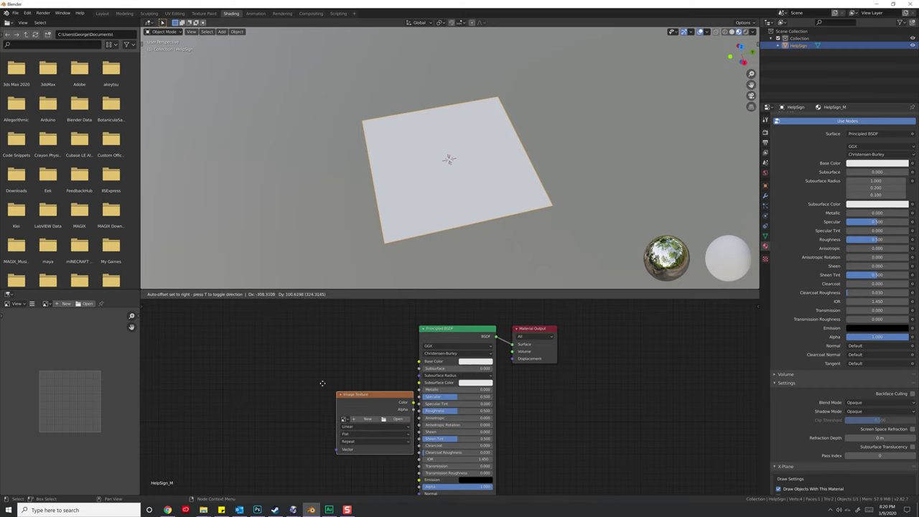
click(316, 361)
click(347, 362)
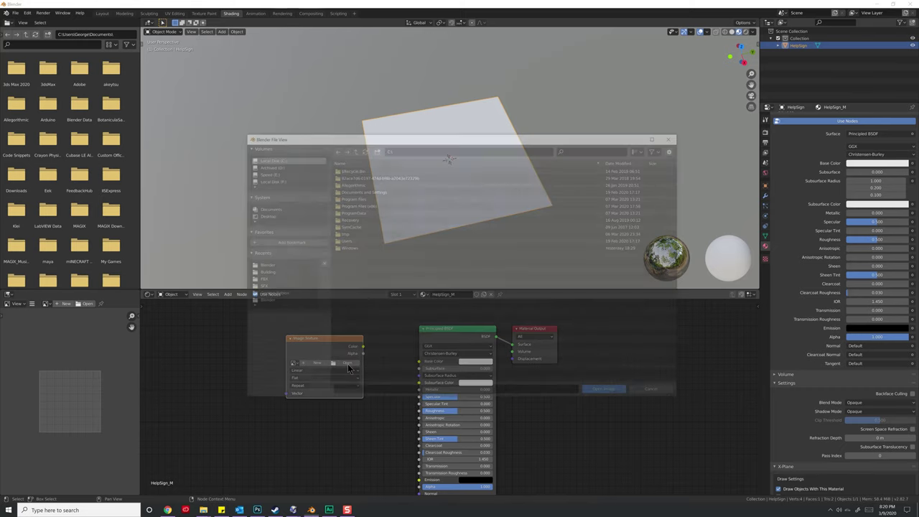
click(276, 172)
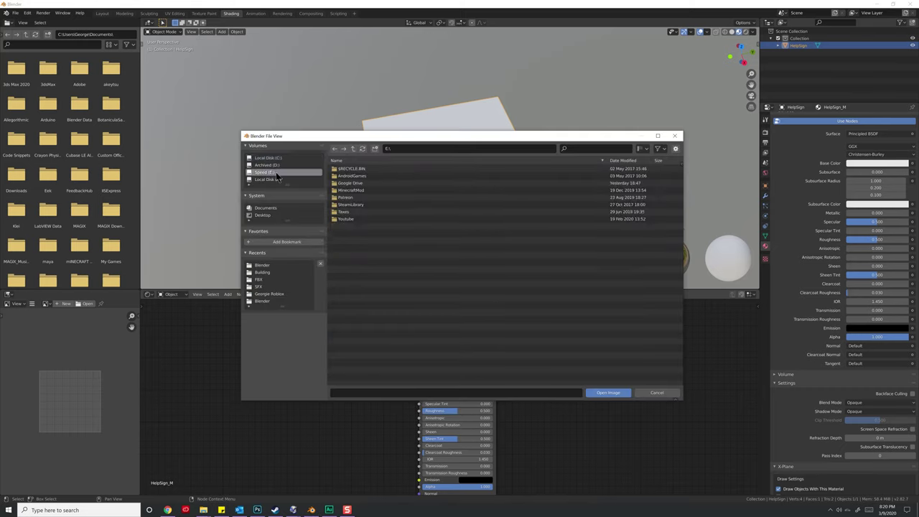
double_click(354, 219)
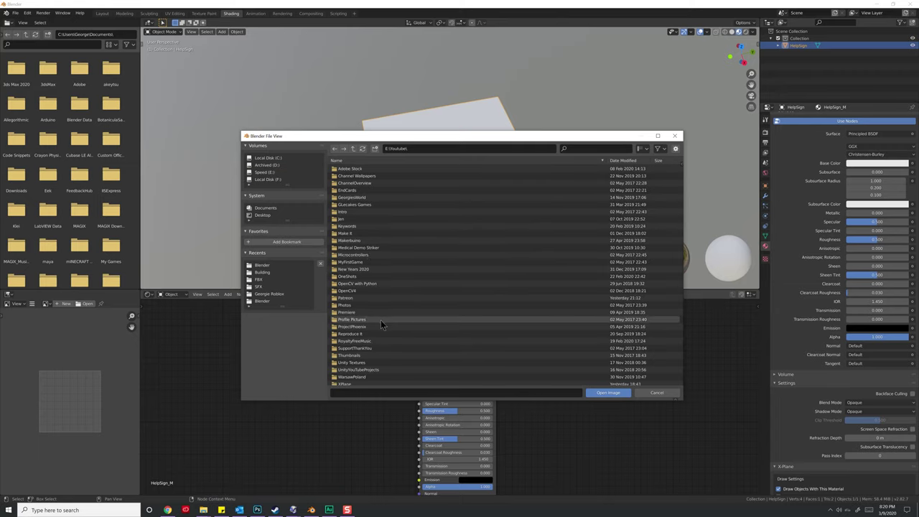
scroll(375, 326, down, 1)
double_click(375, 326)
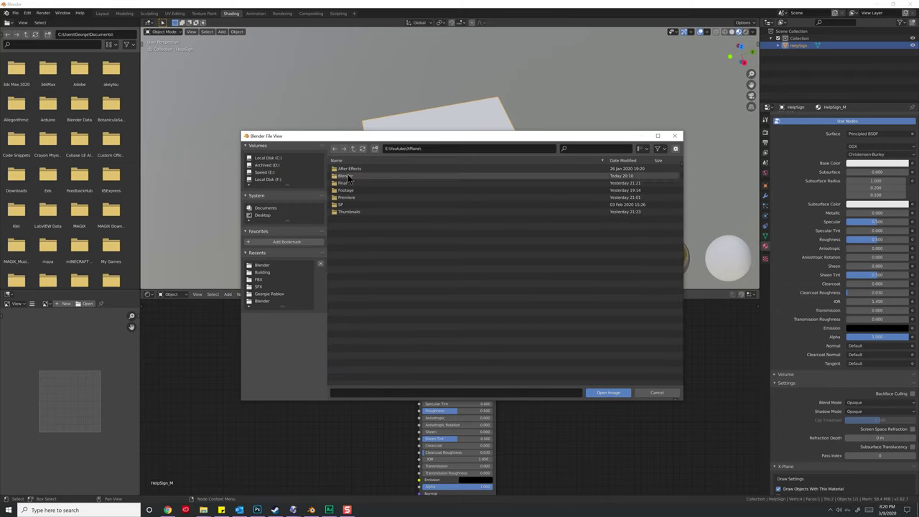
double_click(347, 175)
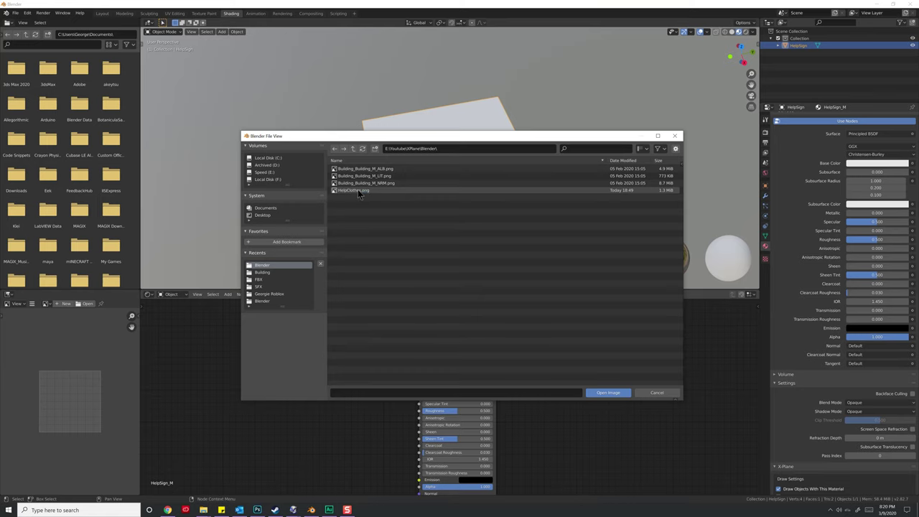
double_click(358, 190)
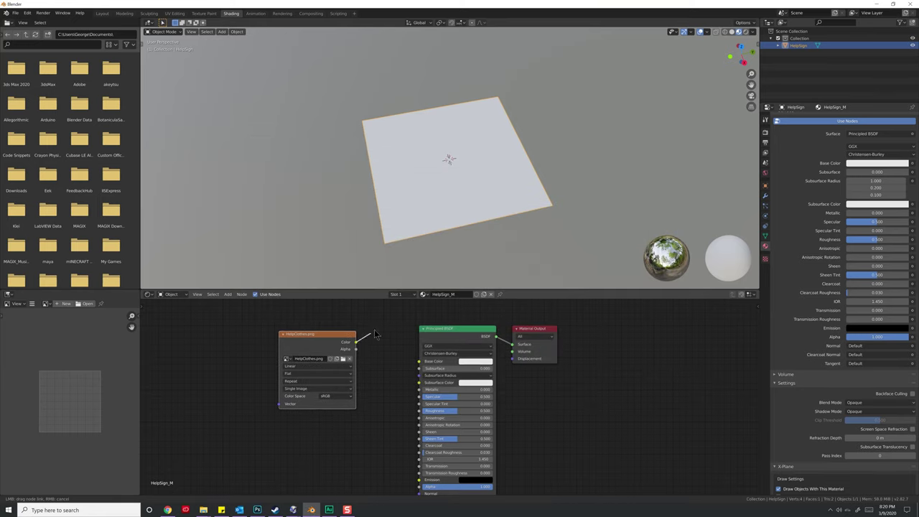
Connect the image Color to the Principled BSDF Base Color and tidy the nodes
drag(381, 327, 420, 361)
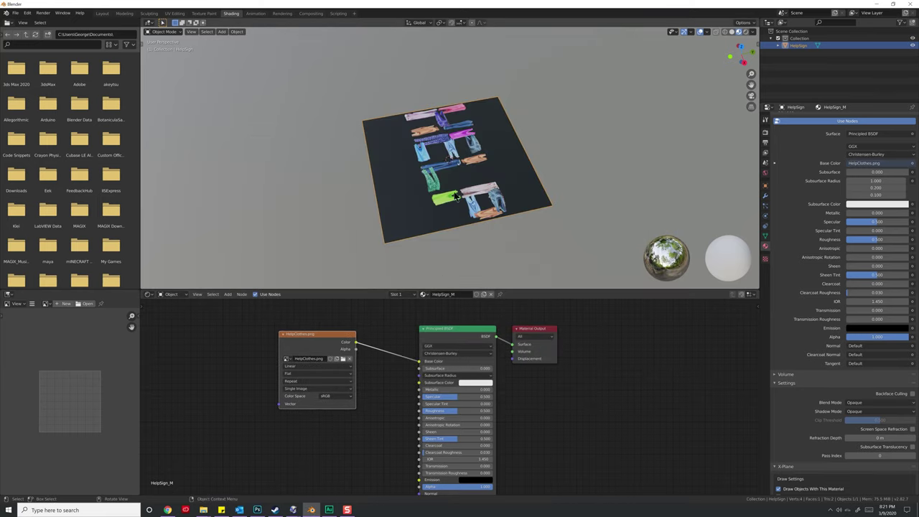
middle_drag(424, 209, 440, 232)
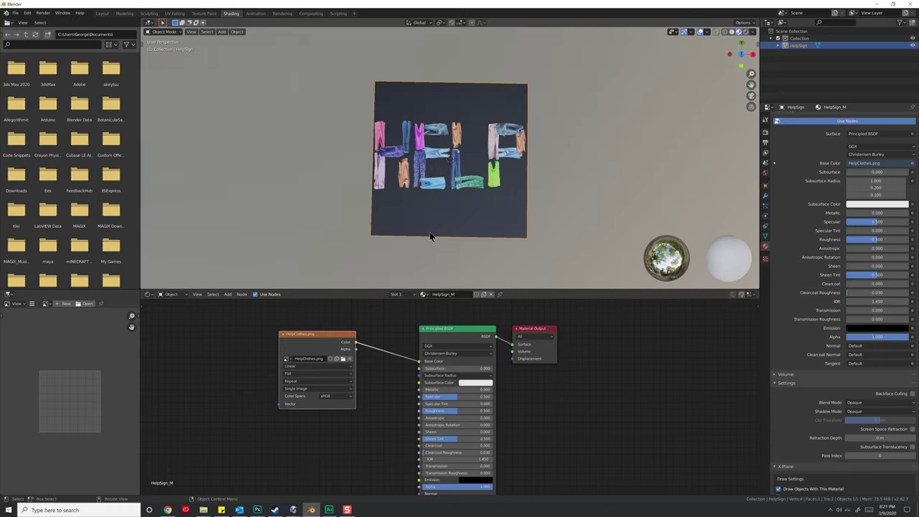
scroll(460, 341, down, 2)
scroll(452, 345, down, 1)
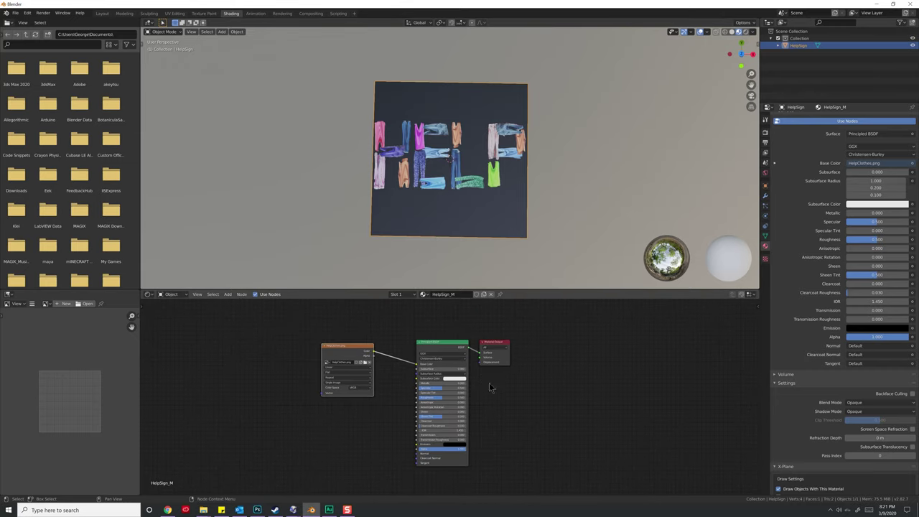
drag(500, 338, 540, 335)
drag(447, 335, 443, 325)
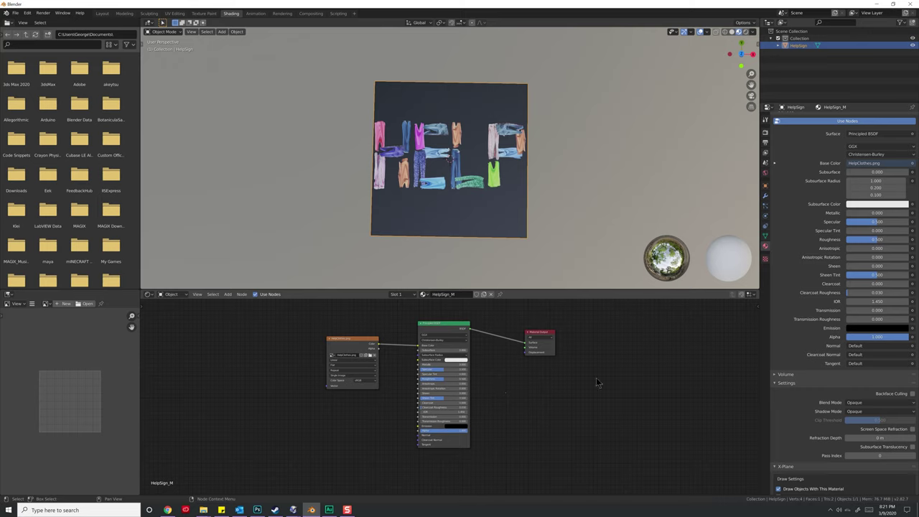
Enable Backface Culling and set the HelpSign_M blend mode to Alpha Blend
scroll(793, 343, down, 2)
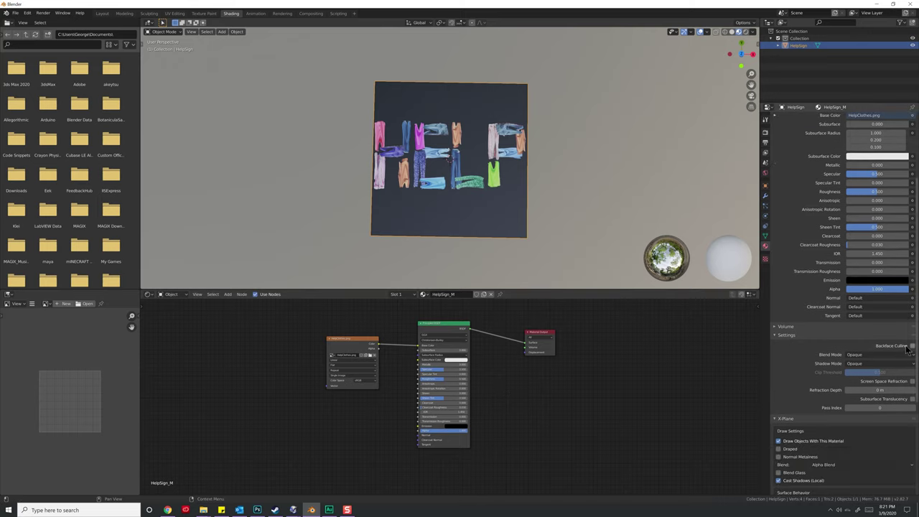
middle_drag(507, 226, 599, 233)
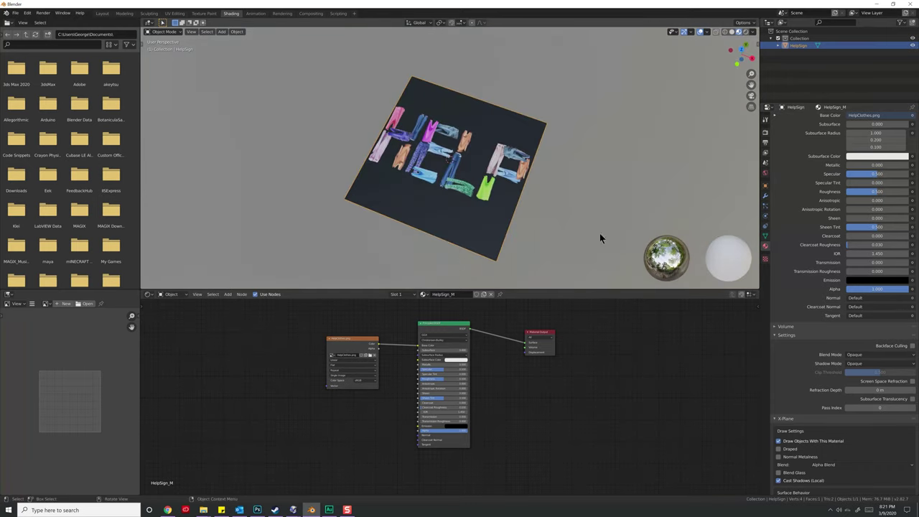
click(913, 346)
middle_drag(491, 212, 460, 204)
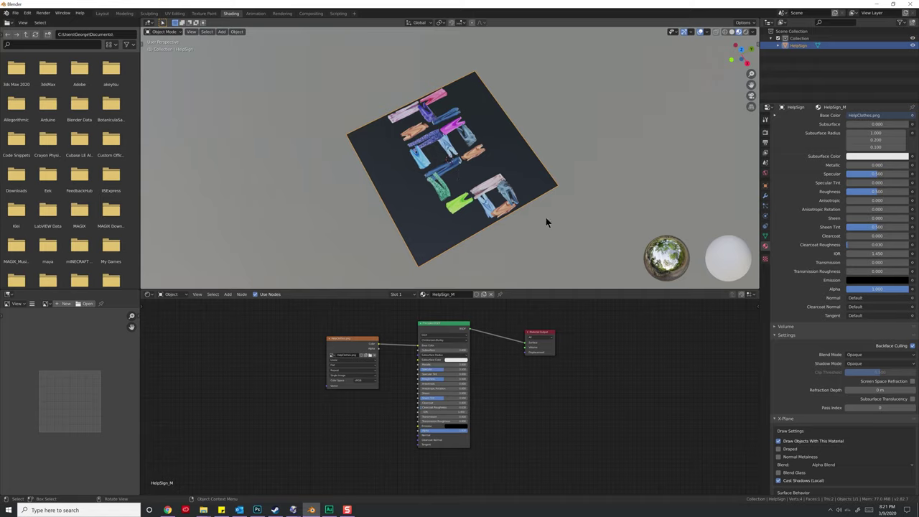
click(861, 357)
click(865, 392)
key(KP_1)
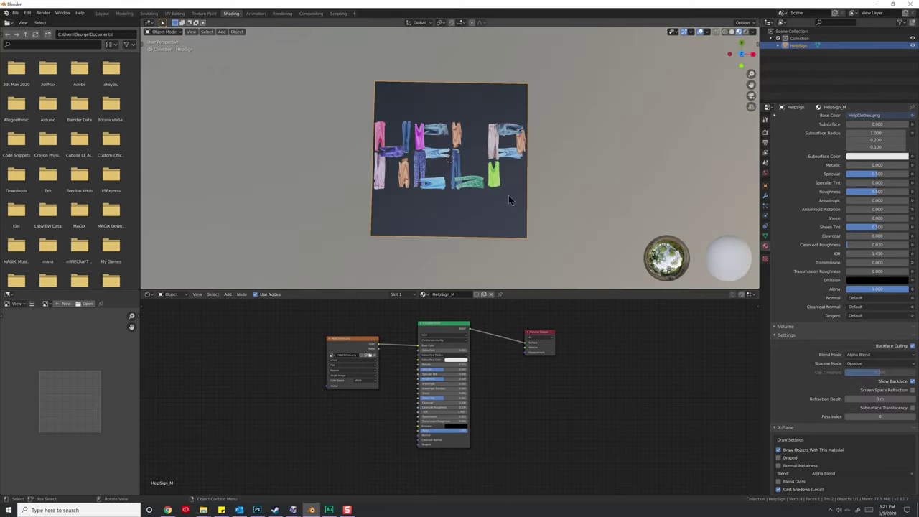
Rearrange the Image Texture, Principled BSDF and Material Output nodes closer together
drag(449, 333, 472, 331)
drag(547, 342, 609, 334)
drag(460, 345, 478, 341)
mouse_move(478, 342)
middle_down()
mouse_move(473, 325)
mouse_move(474, 344)
middle_up()
scroll(472, 324, down, 2)
drag(476, 330, 463, 317)
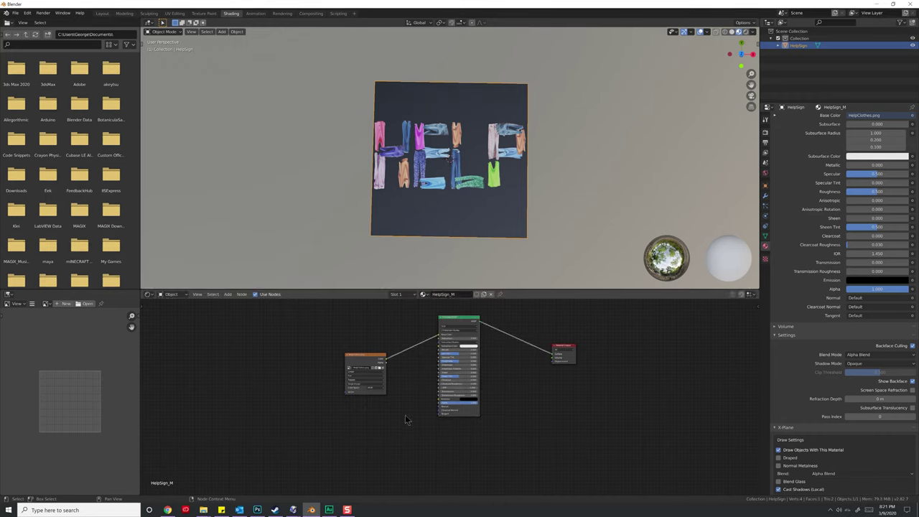
drag(357, 357, 335, 332)
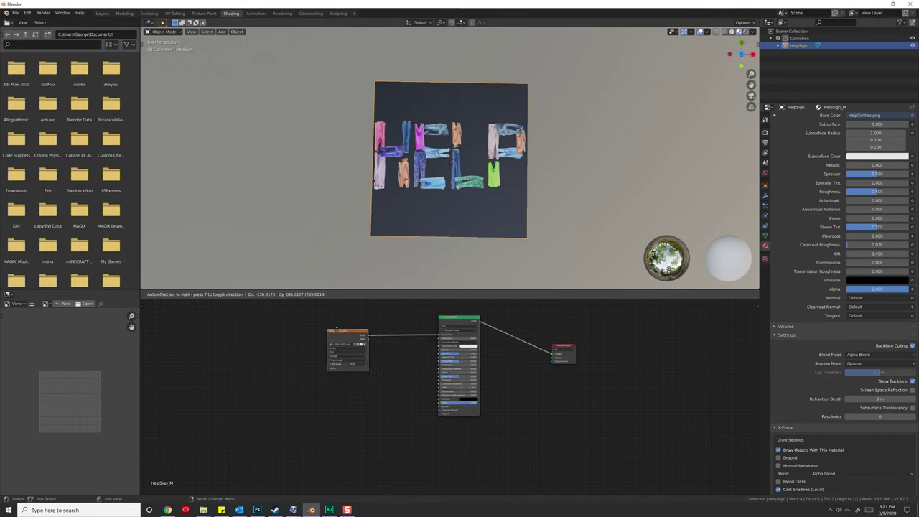
Add a Transparent BSDF node above the Principled BSDF
key(shift+a)
click(400, 405)
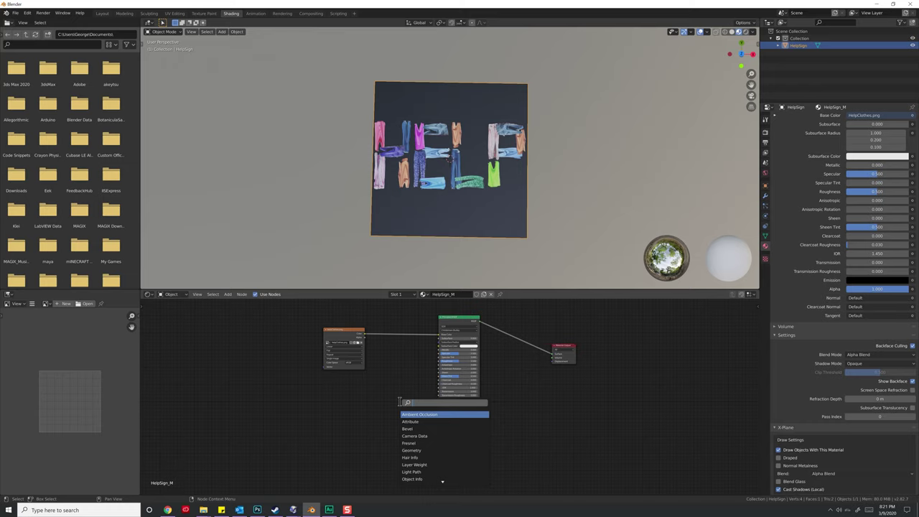
text(trans)
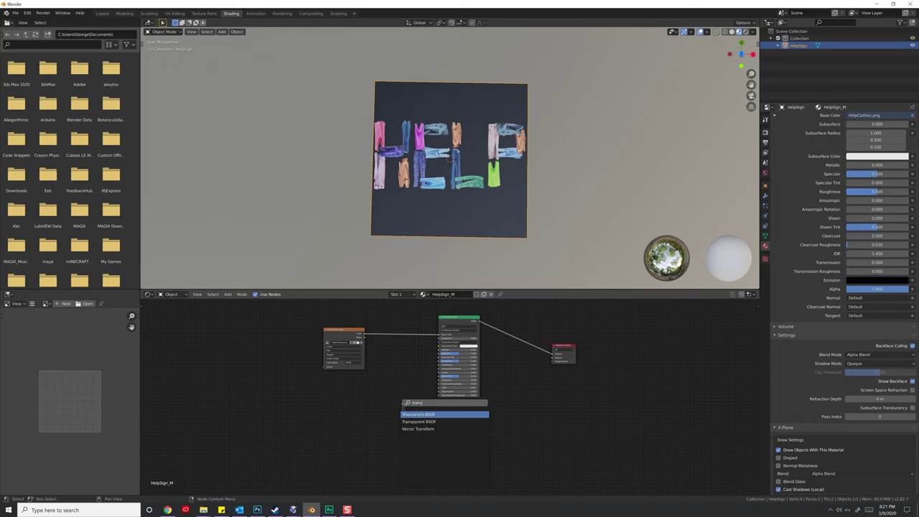
click(417, 421)
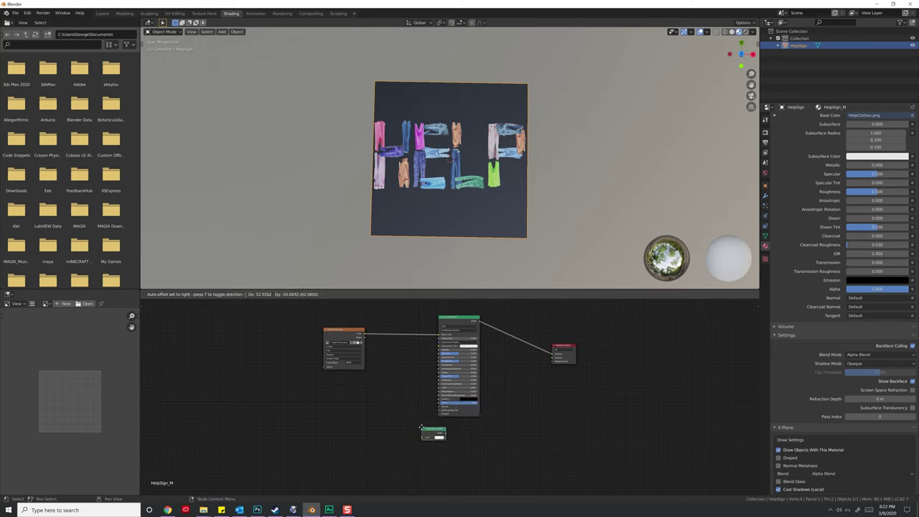
click(451, 328)
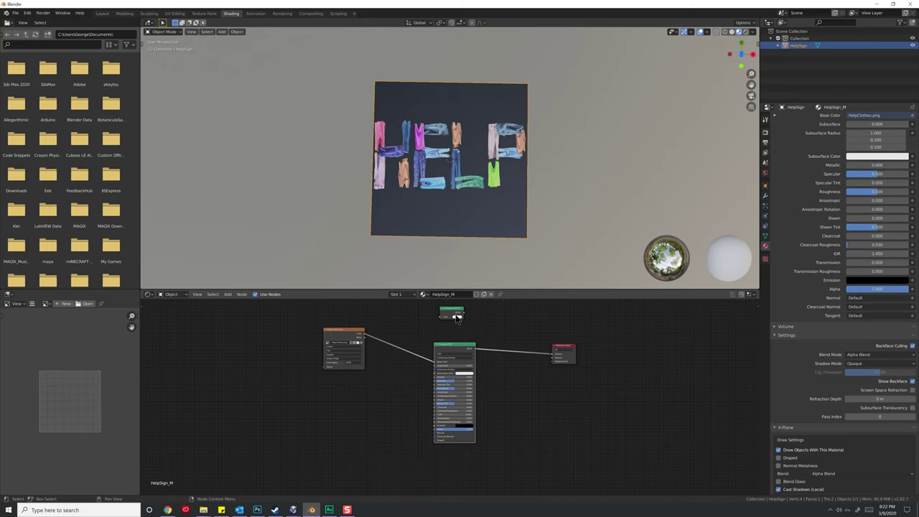
Regroup the image texture and shader nodes and frame the whole node tree
mouse_move(438, 350)
mouse_down()
mouse_move(427, 355)
mouse_move(435, 350)
mouse_up()
click(335, 332)
drag(334, 331, 361, 338)
drag(309, 325, 633, 496)
mouse_move(465, 351)
mouse_down()
mouse_move(485, 353)
mouse_move(461, 354)
mouse_move(470, 342)
mouse_up()
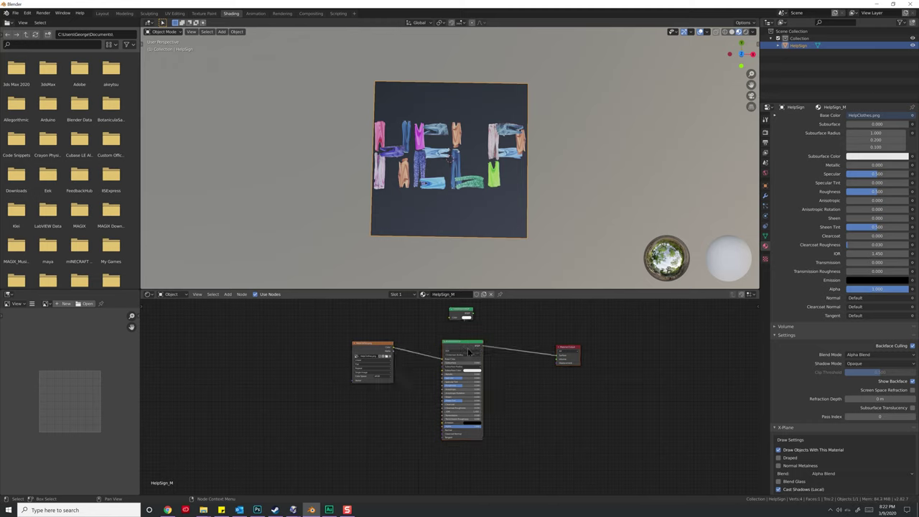
scroll(470, 357, up, 2)
key(Home)
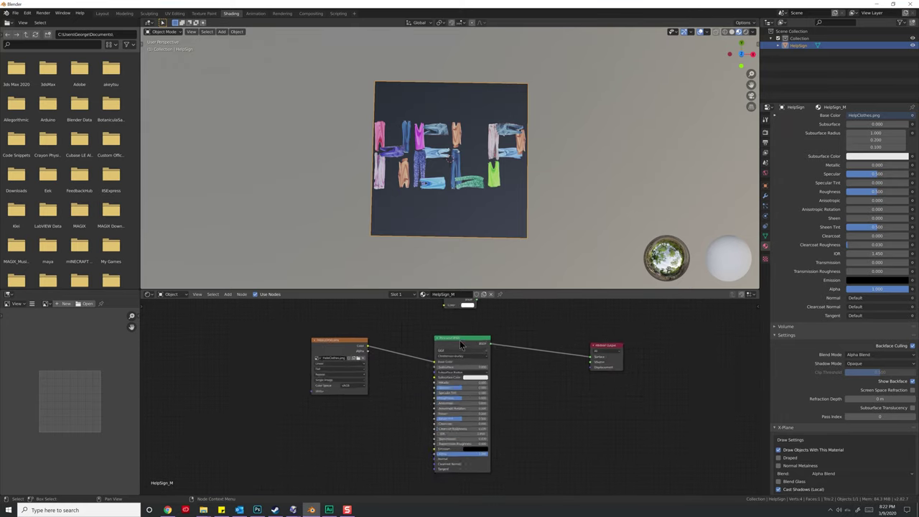
key(shift+a)
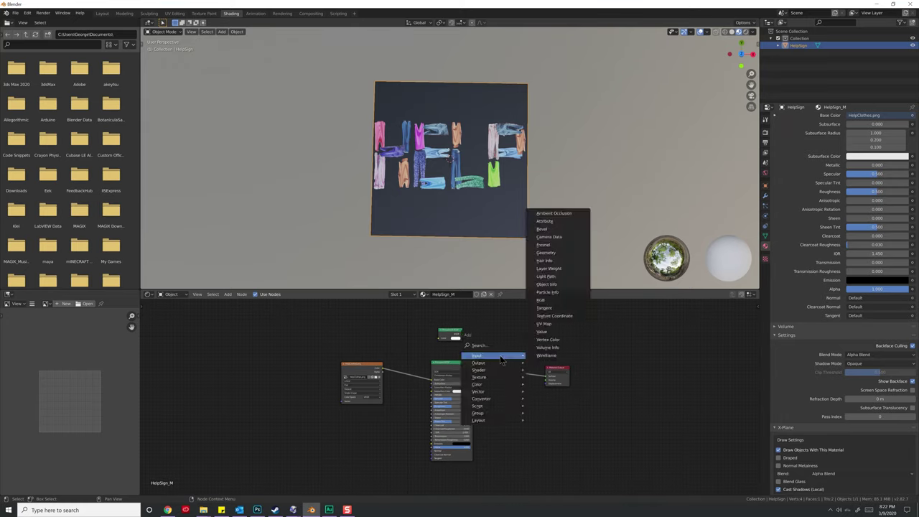
Add a Mix Shader node between the shaders and the Material Output
text(mix)
key(Return)
click(514, 350)
scroll(514, 350, up, 2)
middle_drag(524, 356, 507, 380)
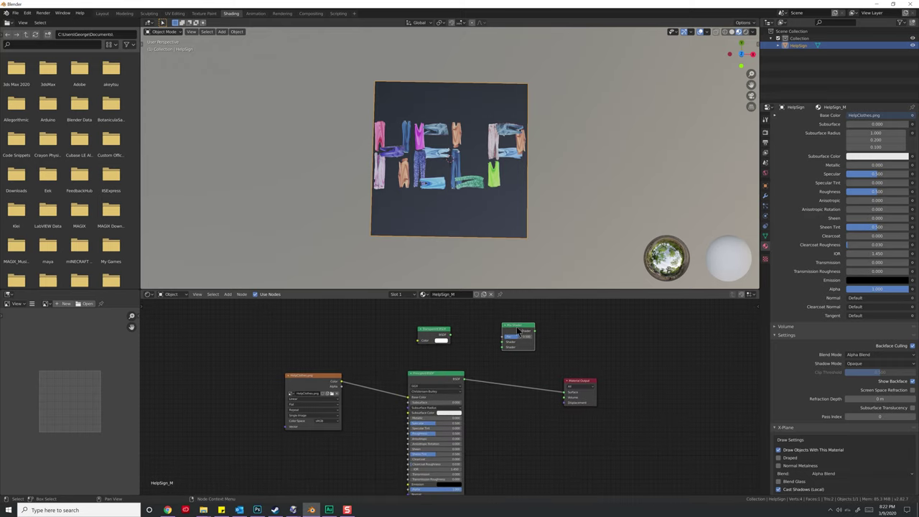
drag(423, 340, 425, 334)
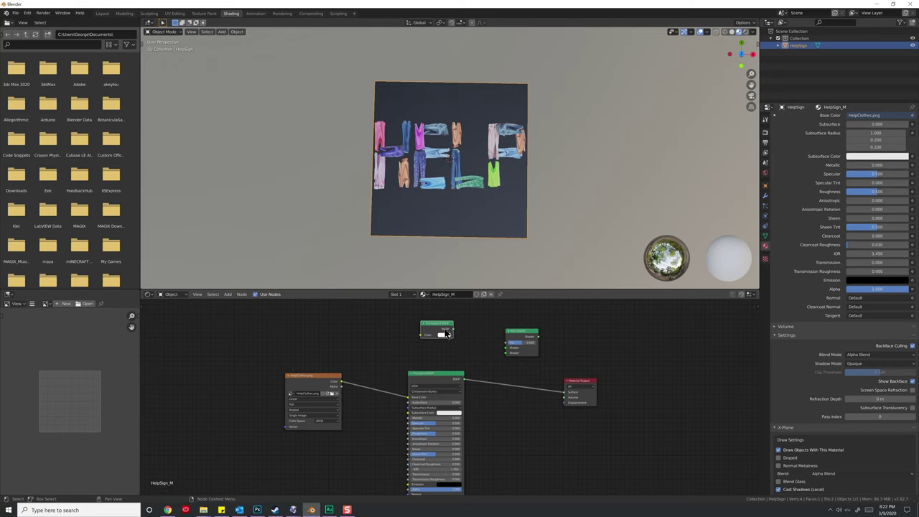
Wire both BSDFs into the Mix Shader, image Alpha into Fac, and the mix into Surface
drag(454, 331, 506, 351)
drag(454, 379, 507, 359)
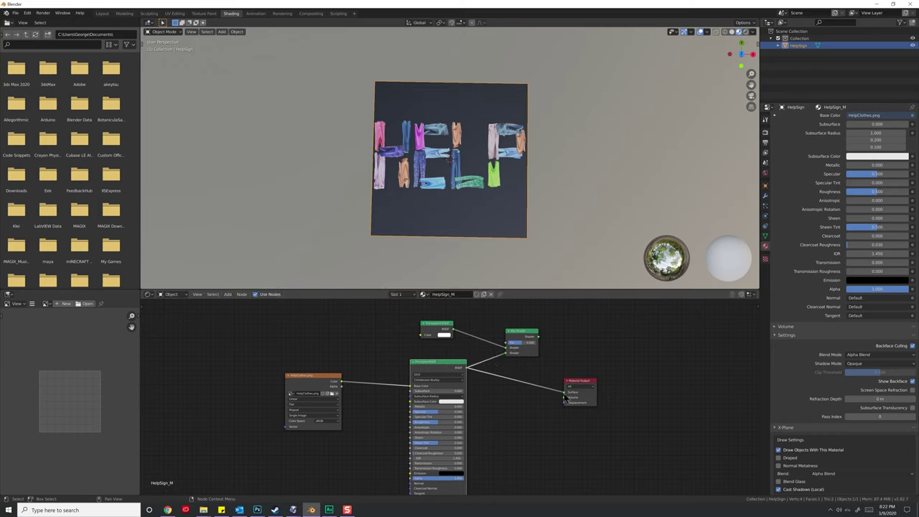
drag(582, 386, 536, 375)
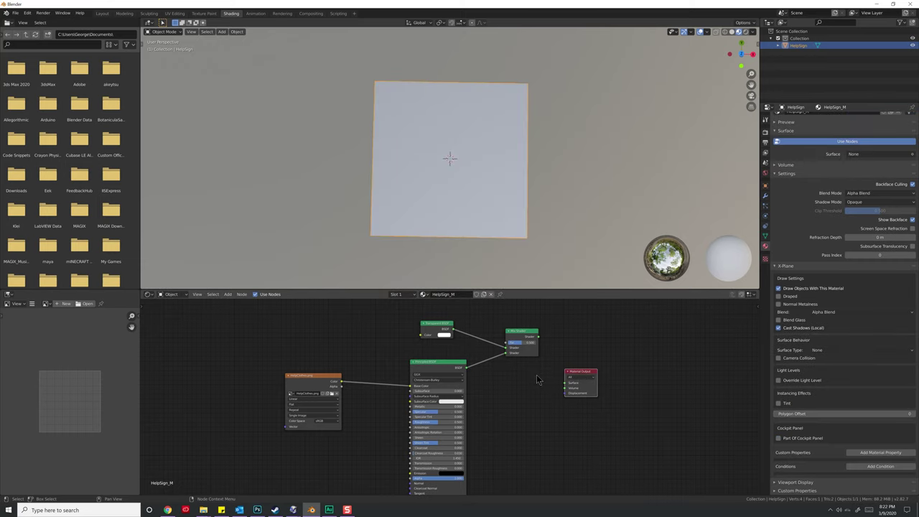
drag(312, 376, 323, 346)
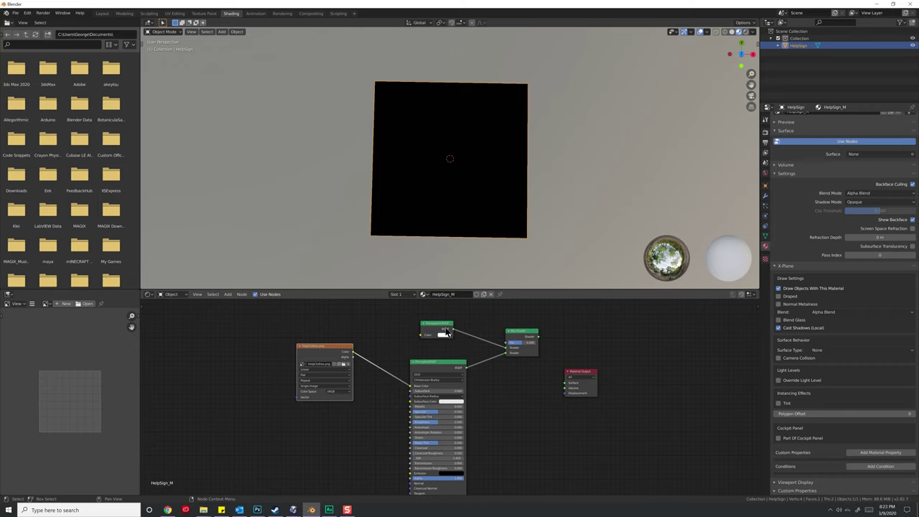
drag(446, 332, 442, 321)
drag(352, 352, 565, 386)
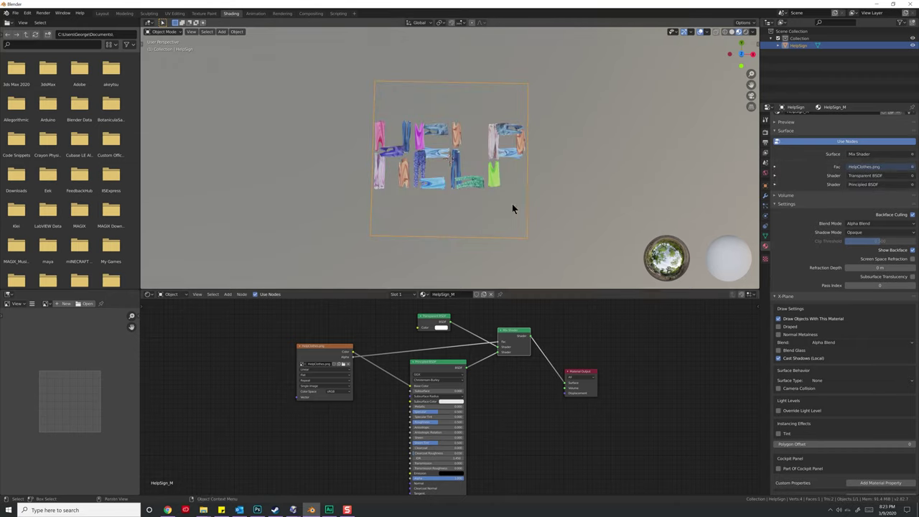
middle_drag(515, 219, 506, 193)
Compare the HELP sign in solid, wireframe, material preview and rendered shading
middle_drag(684, 88, 700, 53)
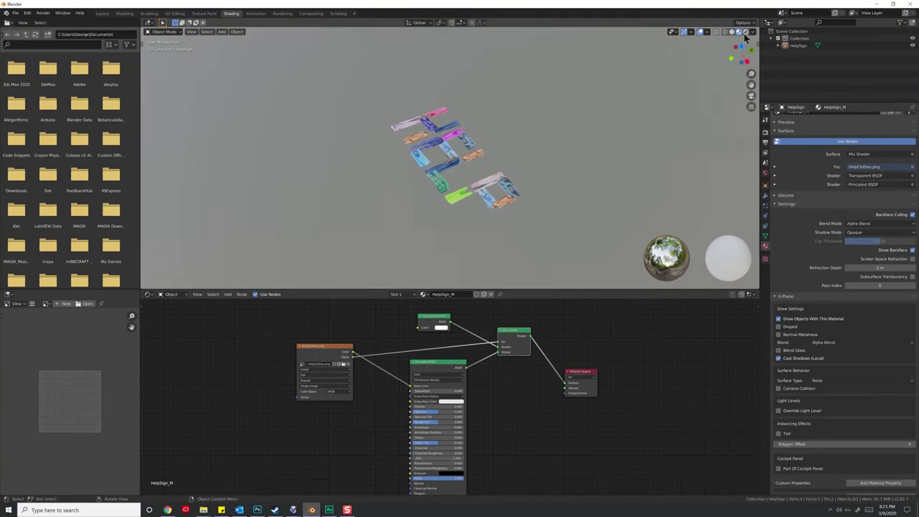
click(730, 32)
click(724, 31)
click(731, 32)
click(739, 31)
click(731, 32)
click(746, 31)
middle_drag(482, 154, 521, 149)
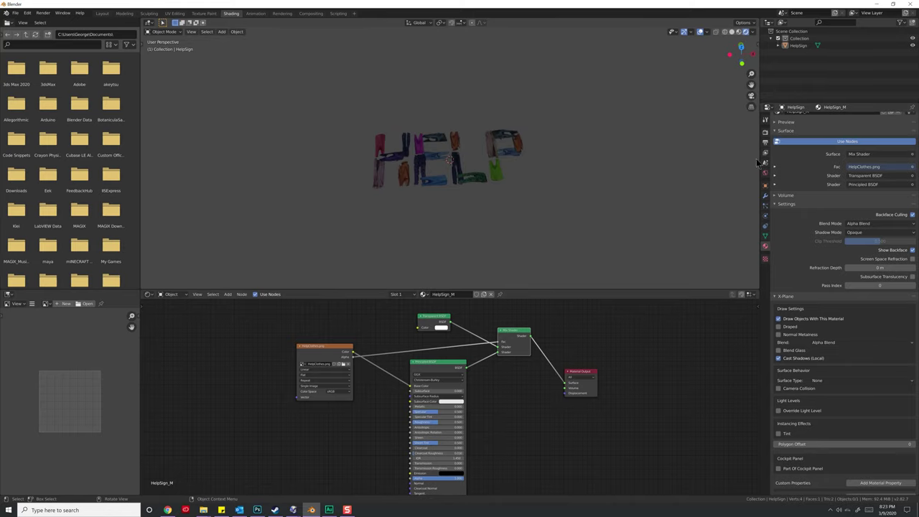
Keep Eevee as the render engine and return to Material Preview facing the plane
click(766, 134)
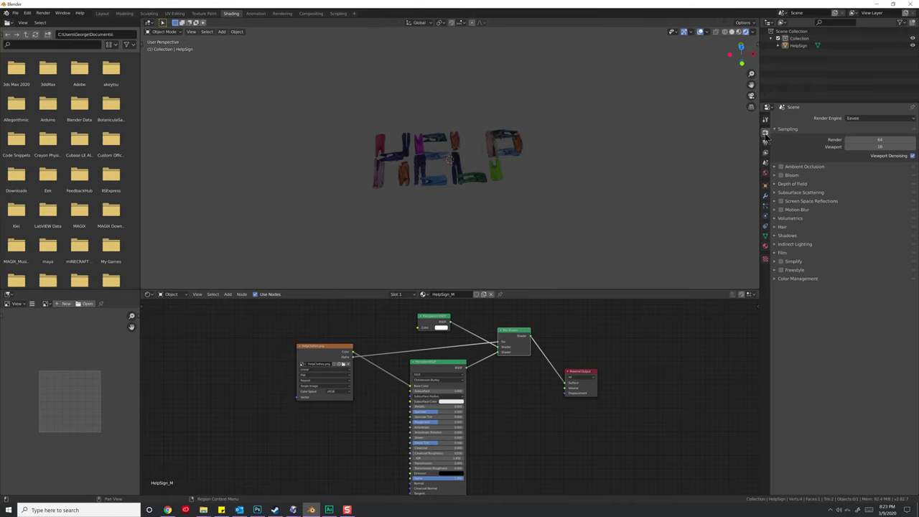
click(868, 118)
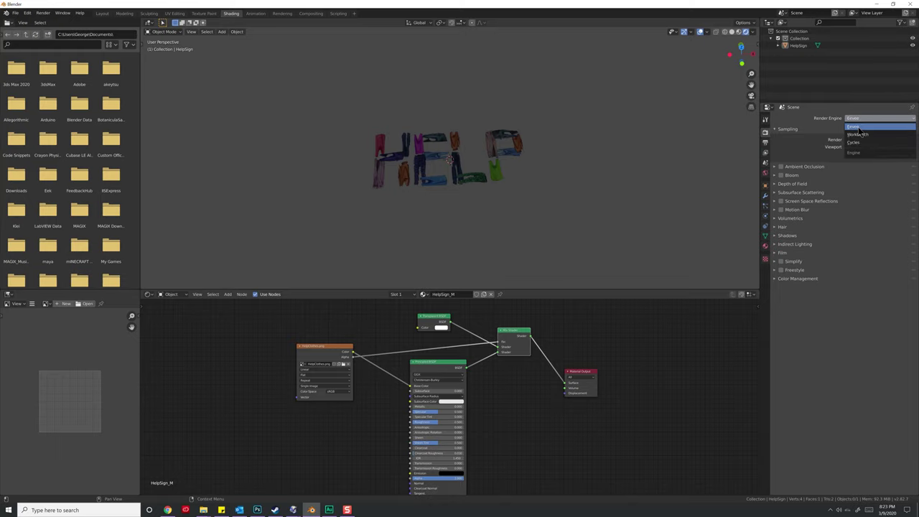
click(856, 126)
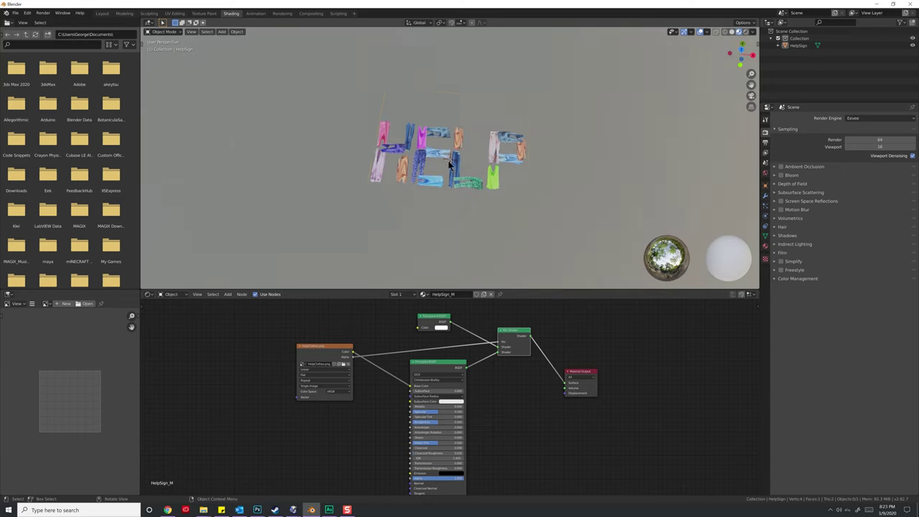
click(486, 133)
middle_drag(486, 133, 447, 170)
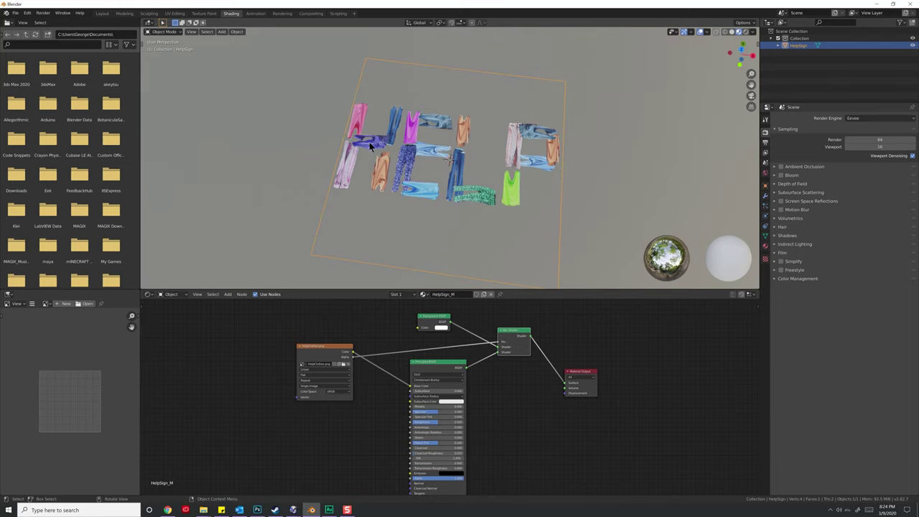
middle_drag(406, 138, 454, 124)
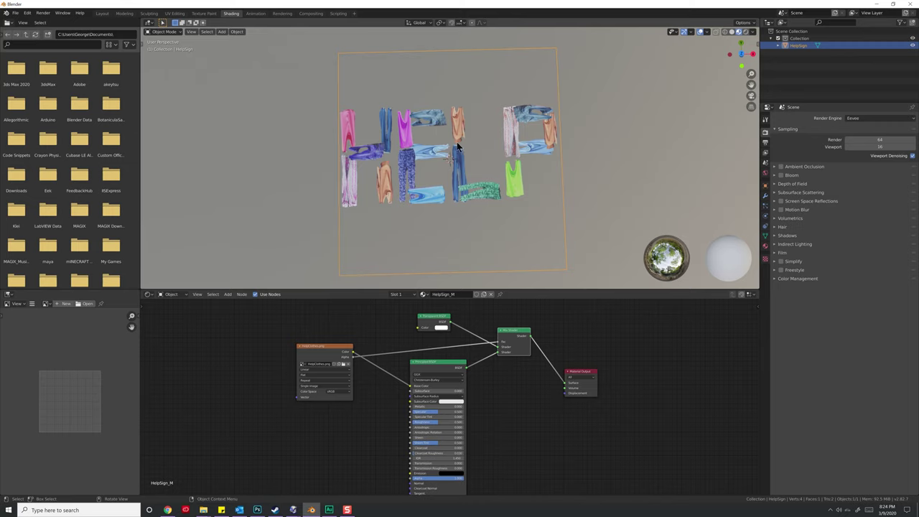
Show the HELP plane in the Layout workspace with Material Preview shading
key(s)
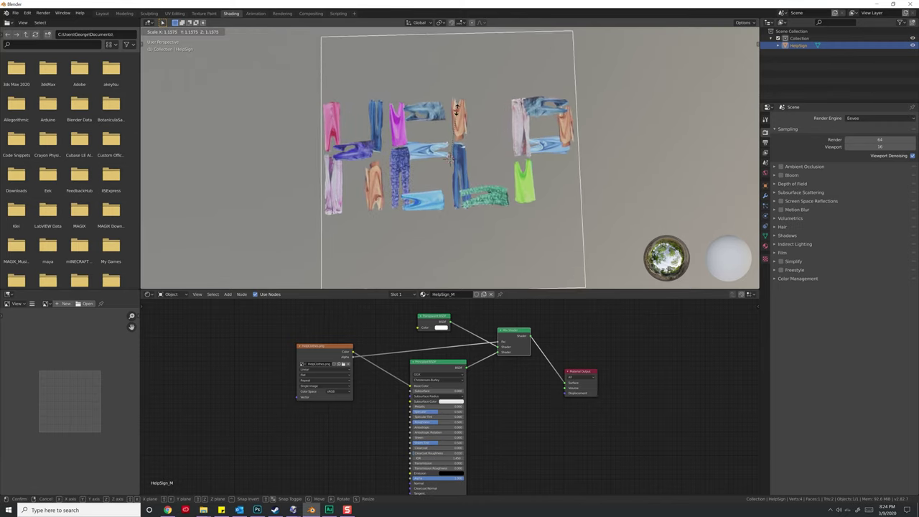
right_click(461, 109)
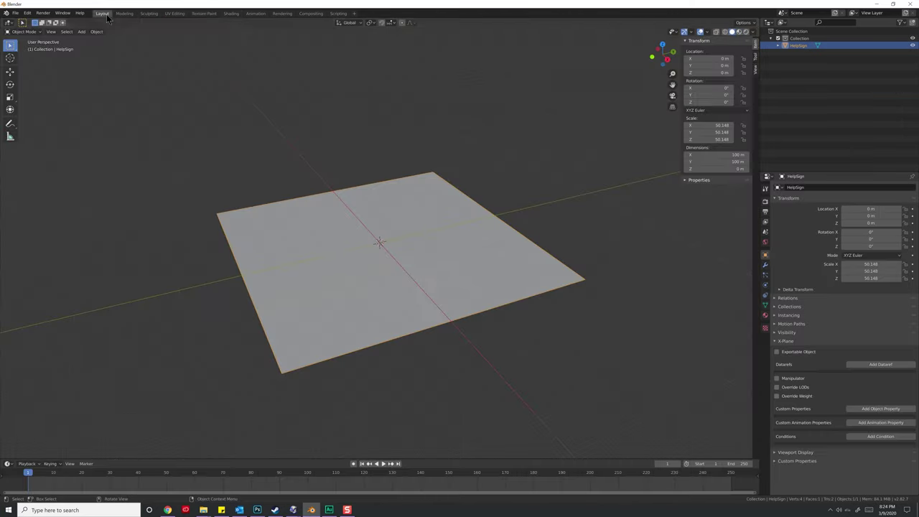
click(102, 13)
mouse_move(471, 184)
middle_down()
mouse_move(453, 195)
mouse_move(459, 188)
middle_up()
click(739, 31)
middle_drag(393, 172, 420, 166)
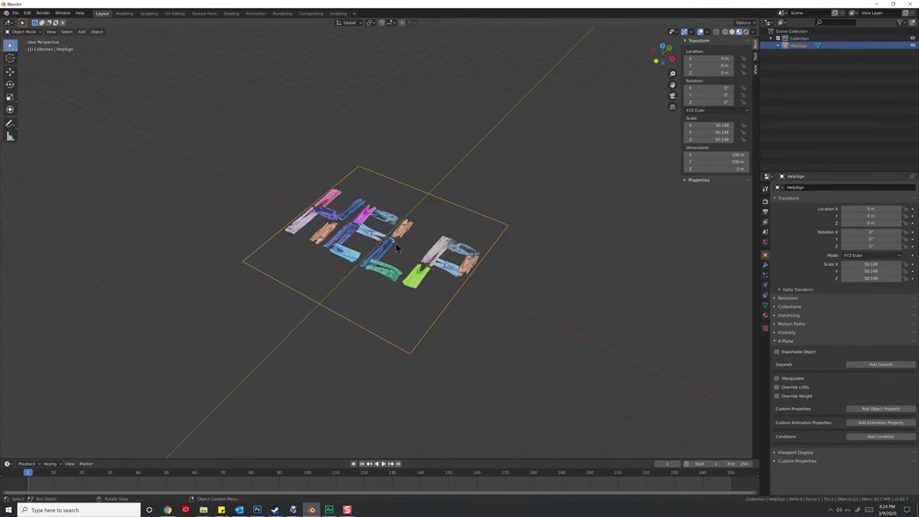
middle_drag(403, 245, 384, 226)
Scale the HelpSign plane down along the Y axis only, to about 78 m
key(s)
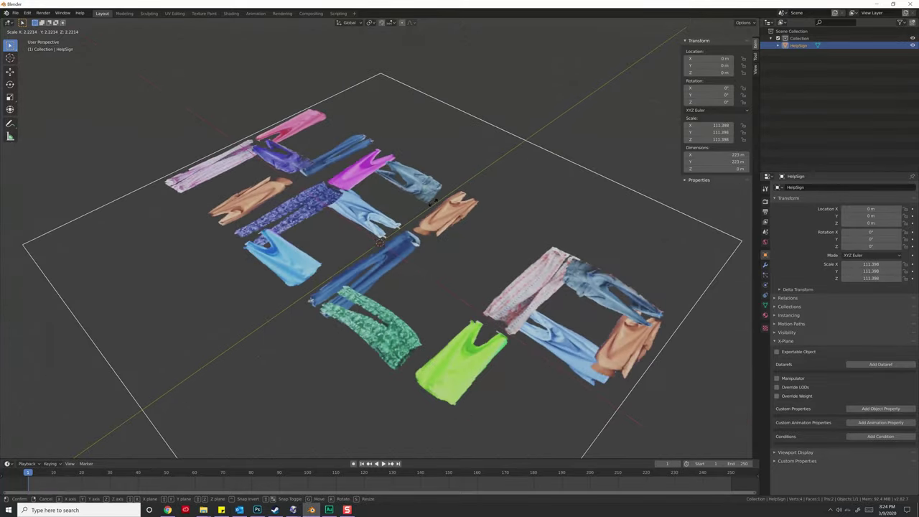
key(y)
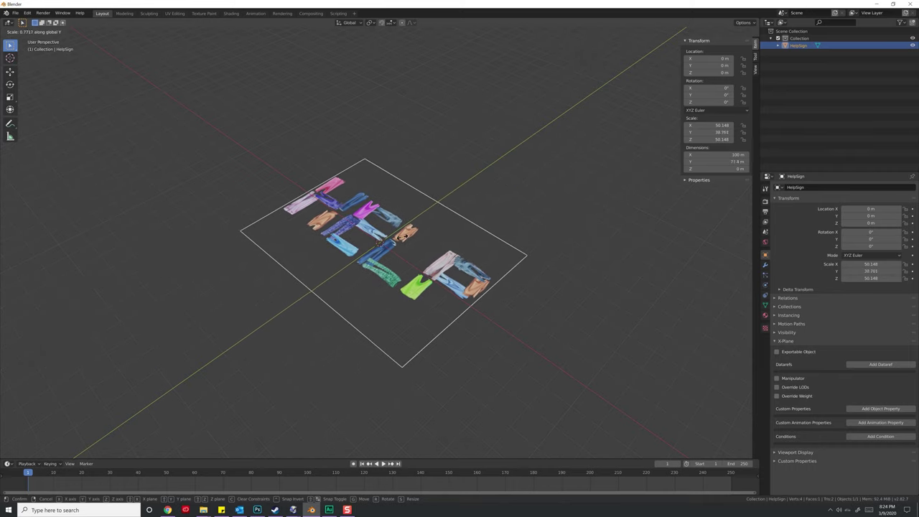
click(416, 255)
middle_drag(417, 256, 402, 230)
In UV Editing, select all the plane's UVs and squash them vertically onto the HELP band
click(172, 13)
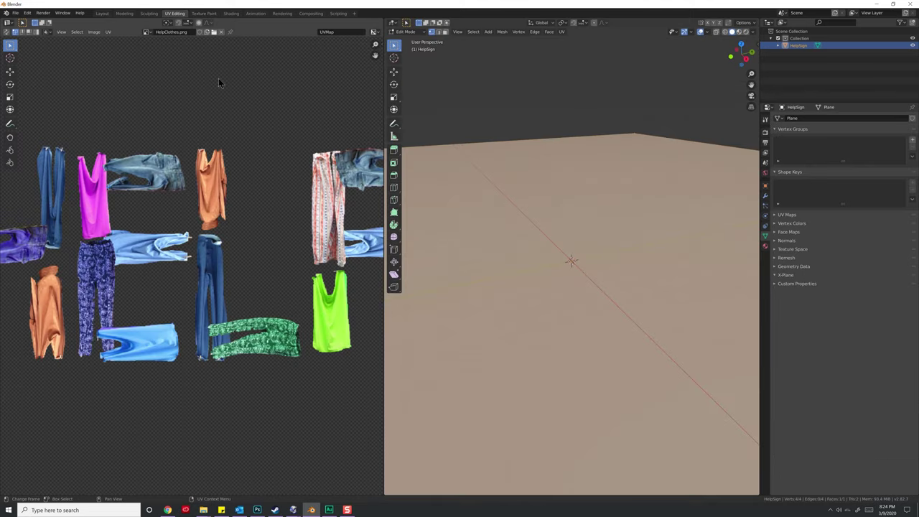
scroll(176, 57, down, 3)
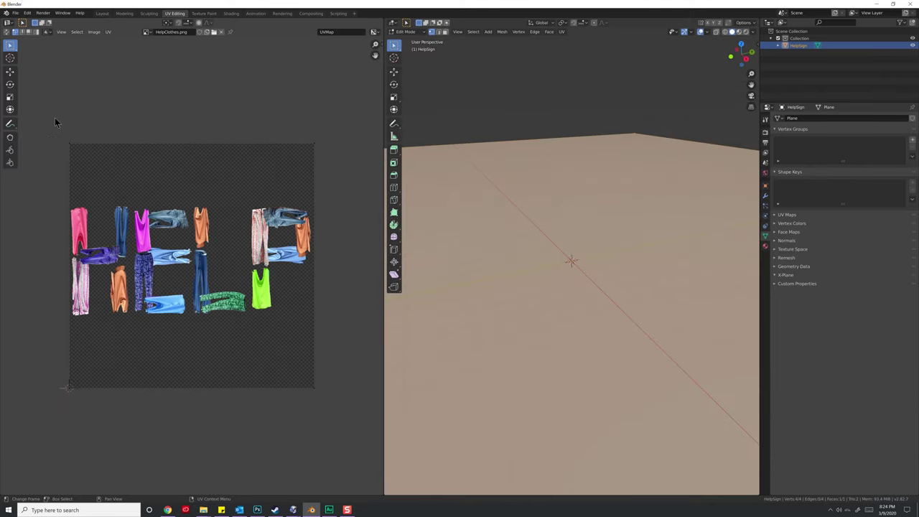
drag(55, 118, 332, 157)
shift+drag(57, 359, 329, 435)
key(s)
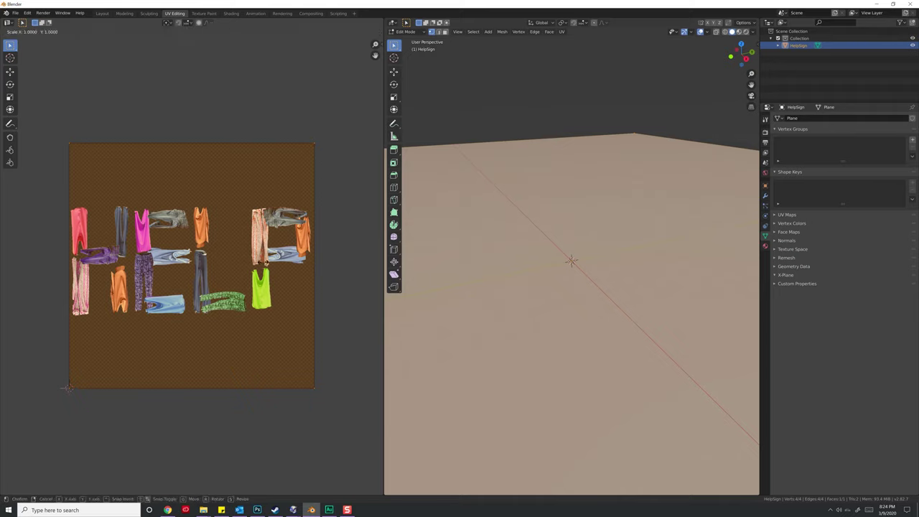
key(y)
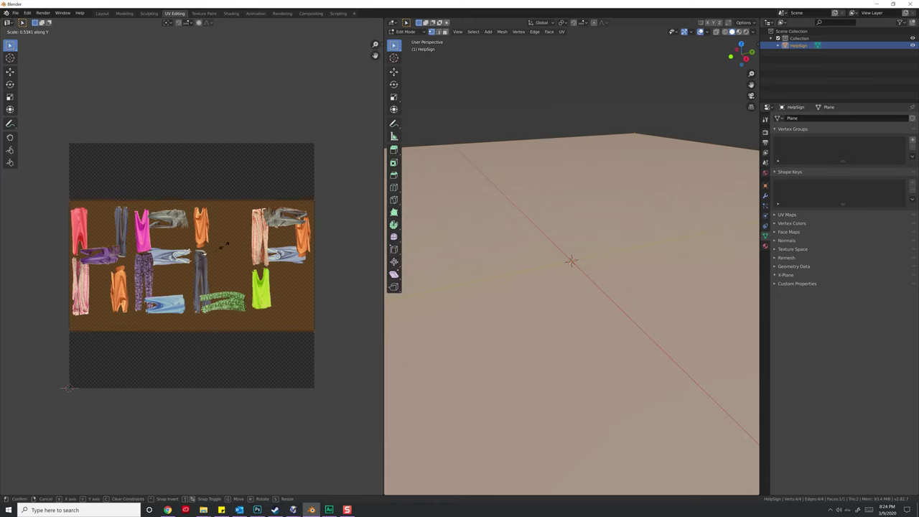
click(223, 245)
Preview the textured plane from above and fine-tune the UVs' vertical position and scale
click(739, 33)
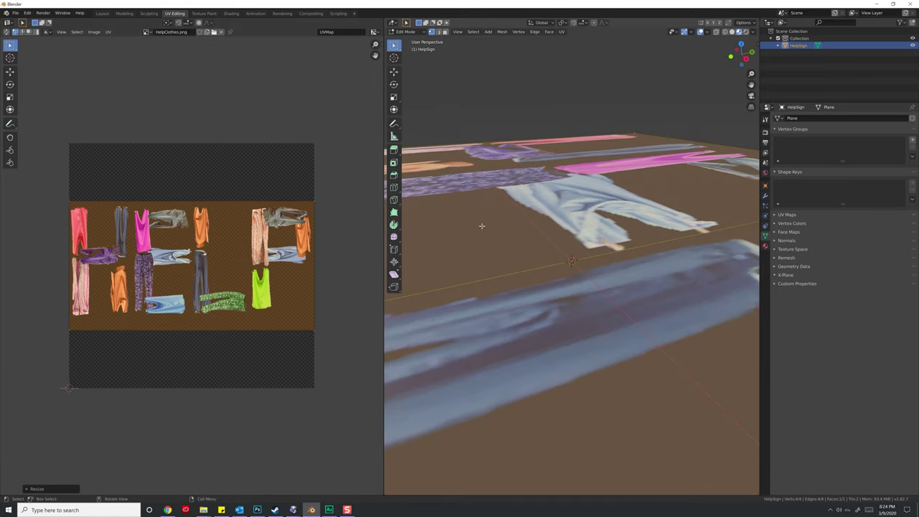
scroll(571, 265, down, 5)
mouse_move(548, 225)
middle_down()
mouse_move(535, 236)
mouse_move(541, 230)
middle_up()
scroll(535, 235, up, 3)
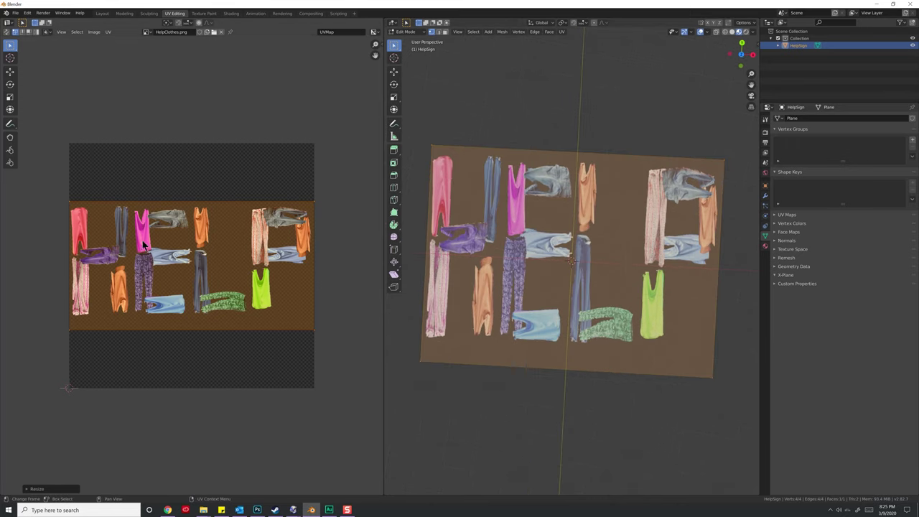
key(s)
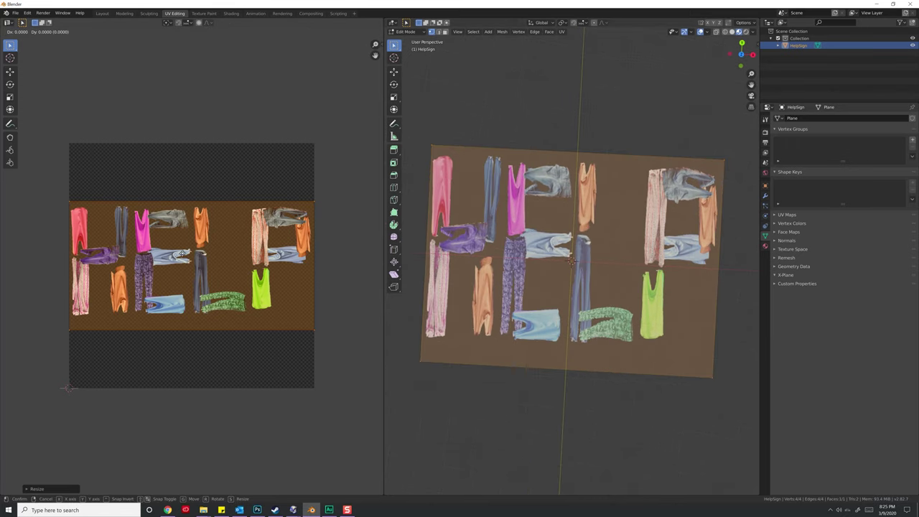
key(y)
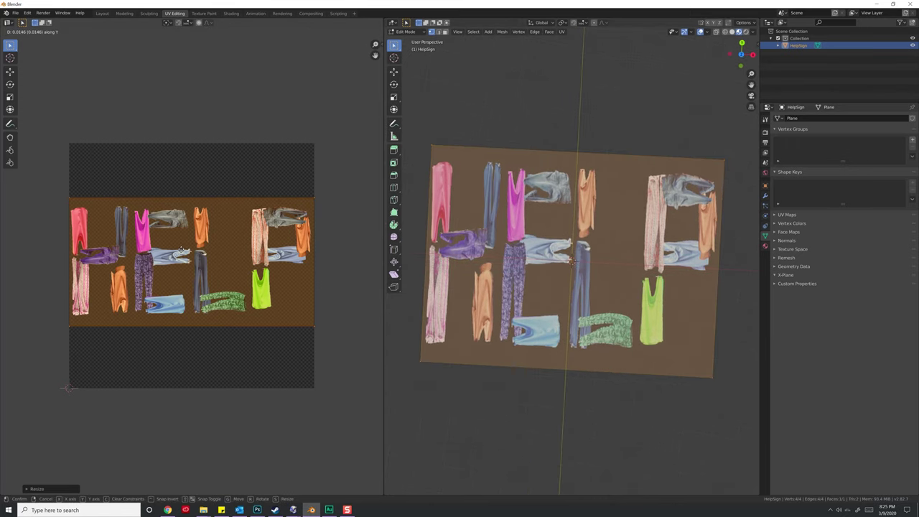
click(184, 255)
key(s)
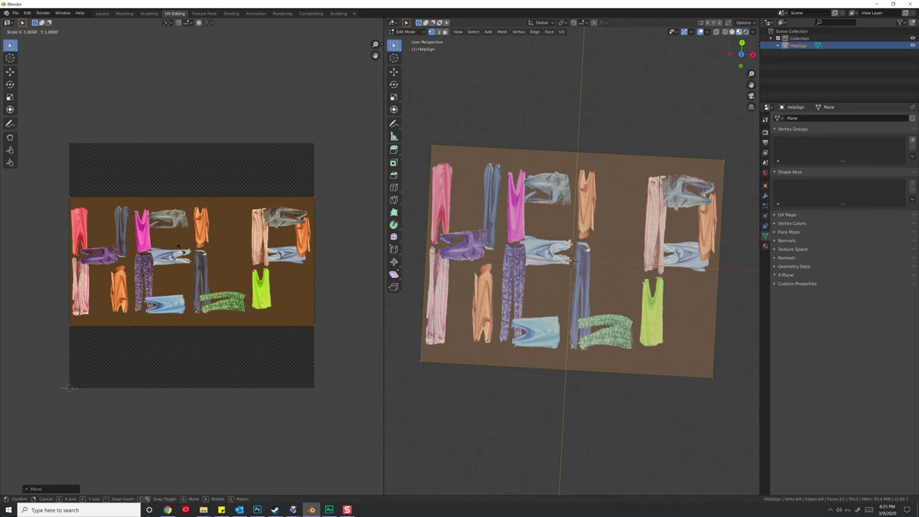
key(y)
click(181, 256)
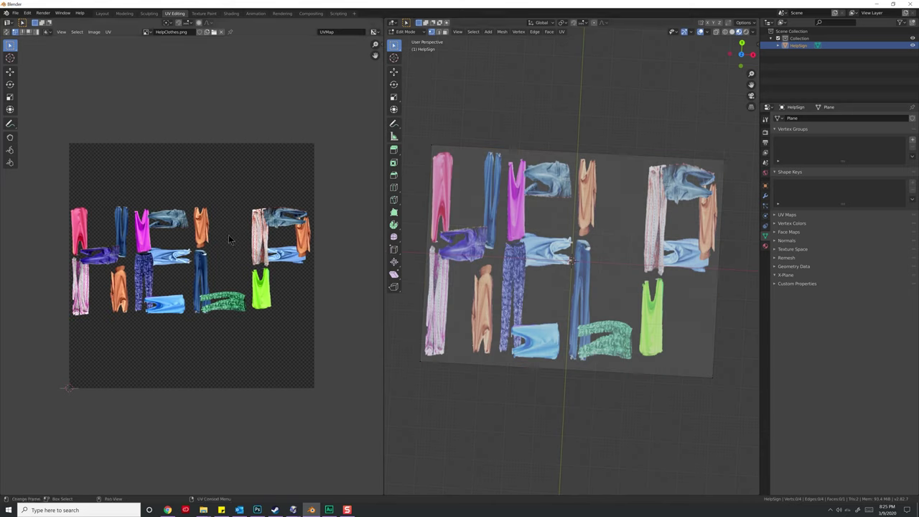
scroll(568, 227, up, 2)
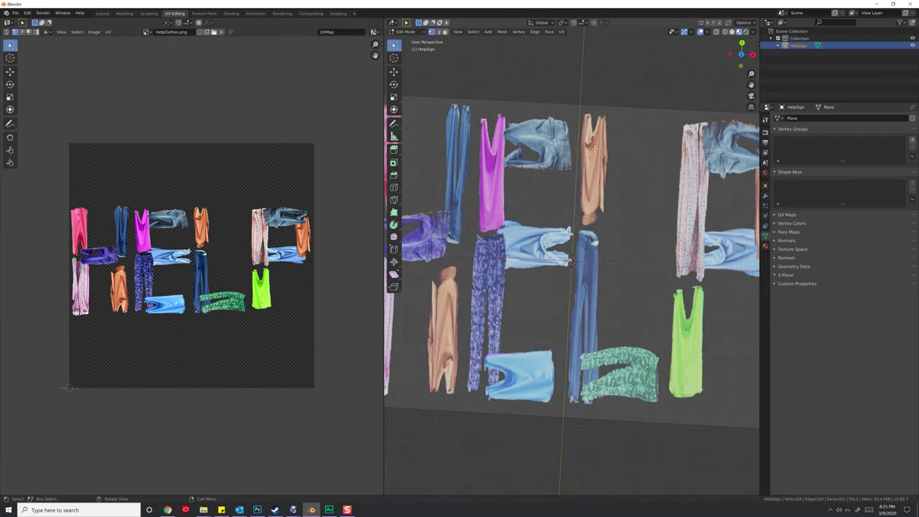
scroll(549, 199, down, 3)
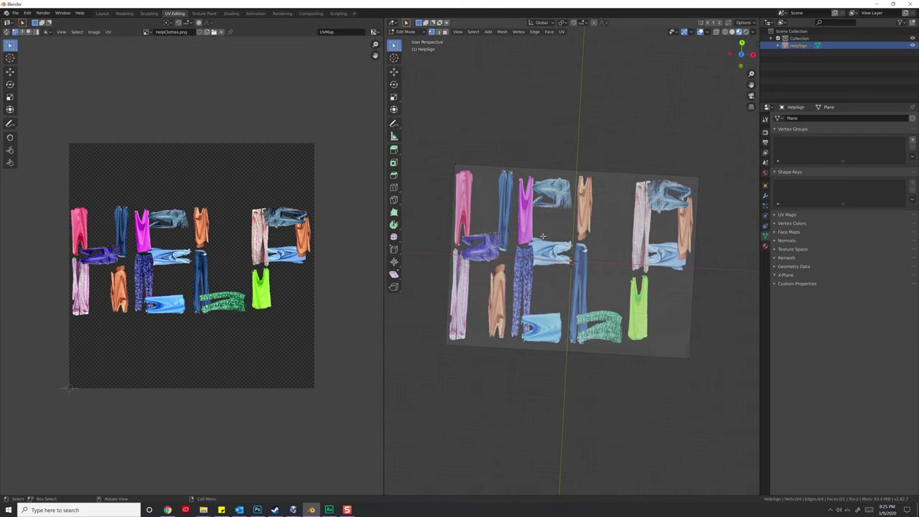
middle_drag(550, 199, 544, 172)
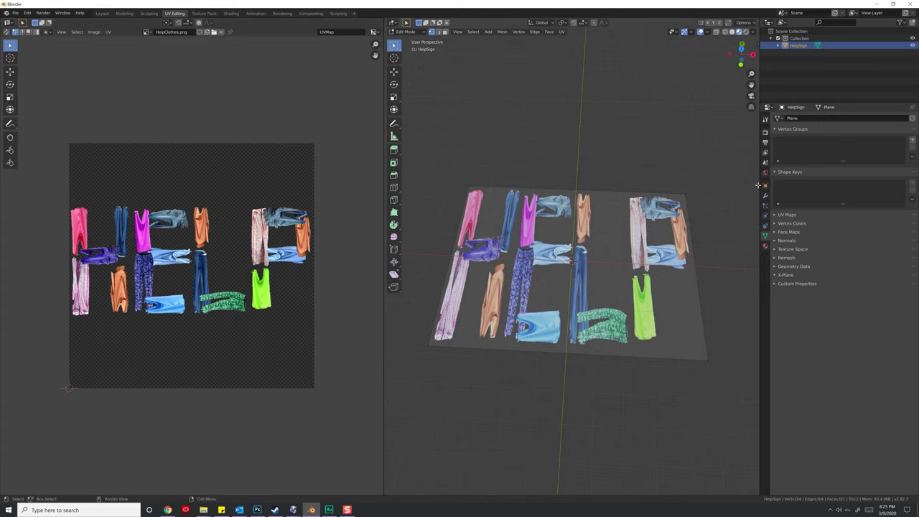
In the HelpSign_M material, try X-Plane Blend Alpha Cutoff, then revert to Alpha Blend
click(765, 246)
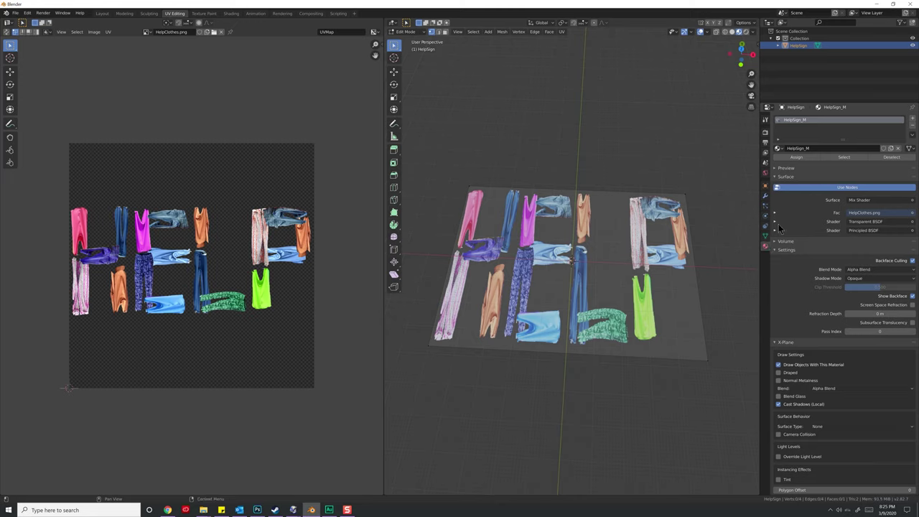
scroll(782, 290, down, 4)
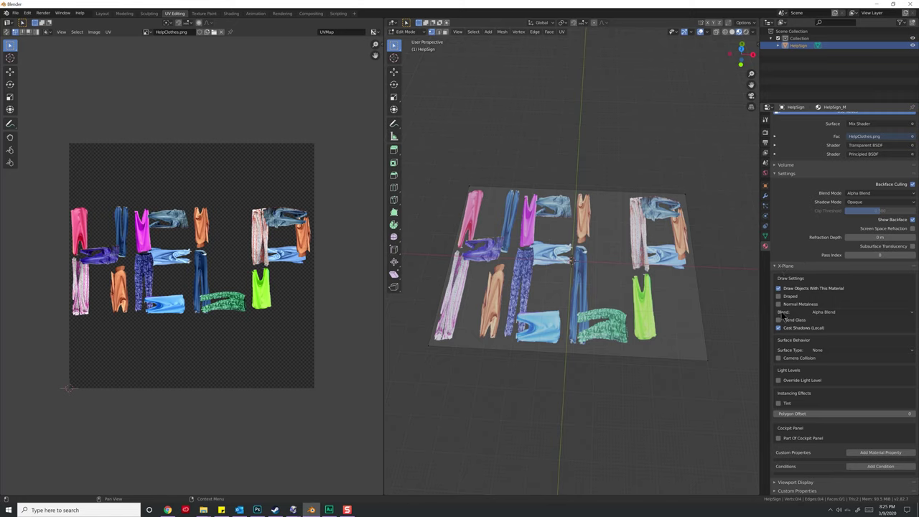
click(826, 313)
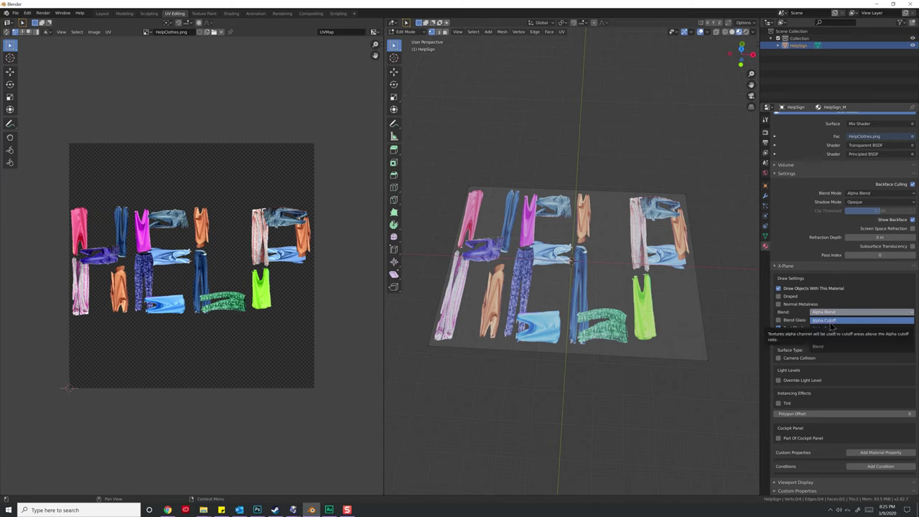
click(831, 321)
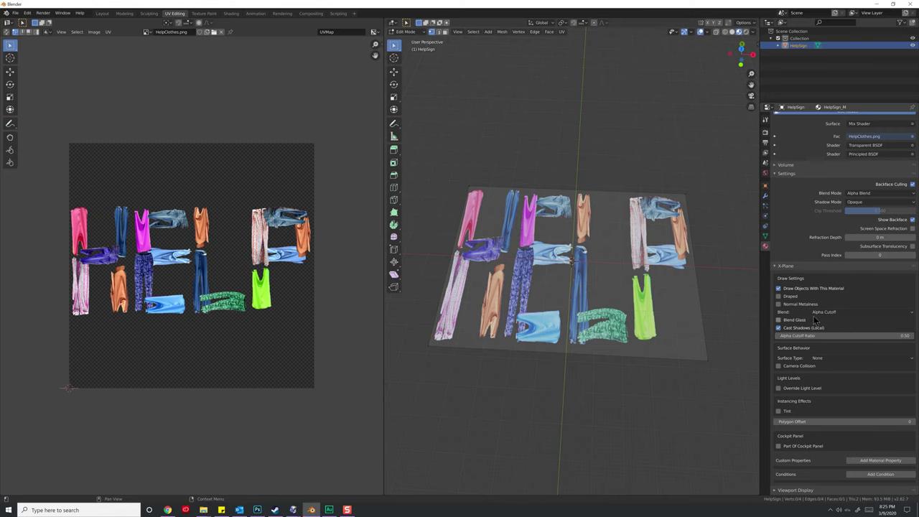
click(828, 312)
click(828, 327)
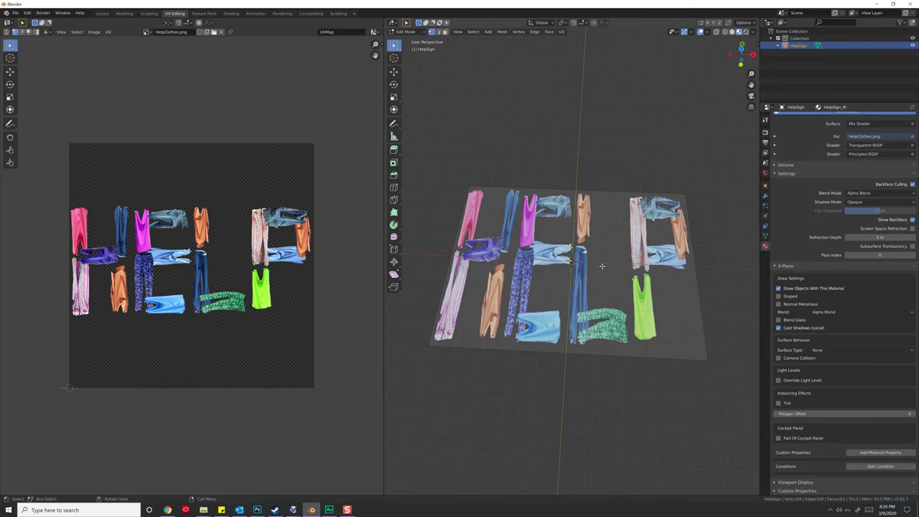
Compare Alpha Cutoff in the viewport once more, leaving Blend at Alpha Blend
scroll(611, 267, up, 5)
scroll(611, 267, up, 5)
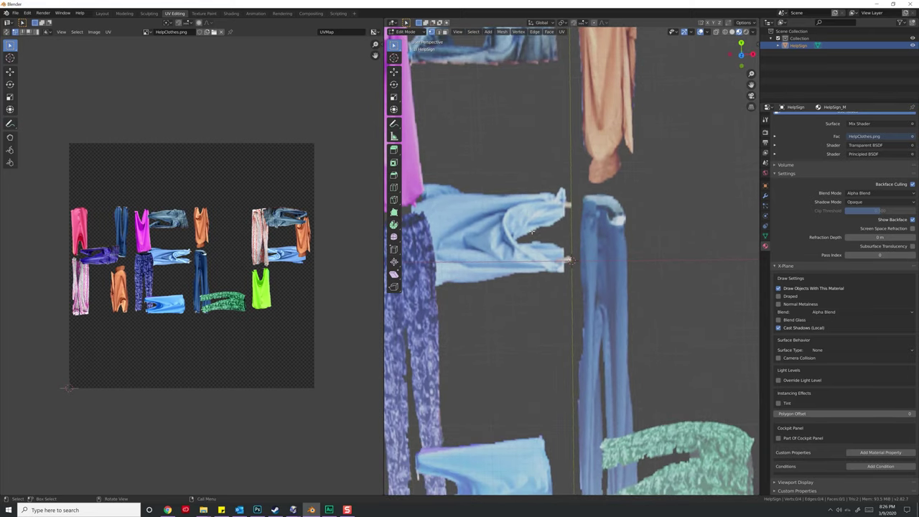
scroll(533, 231, up, 3)
click(826, 312)
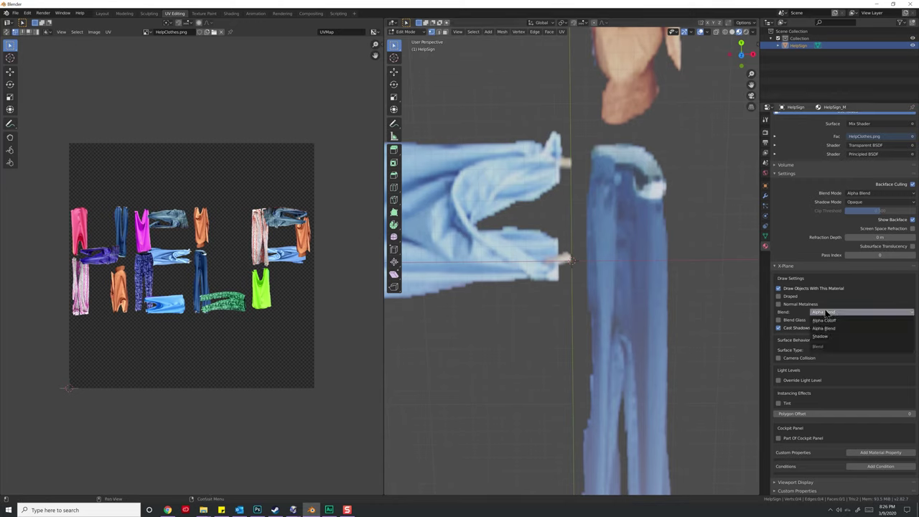
click(830, 319)
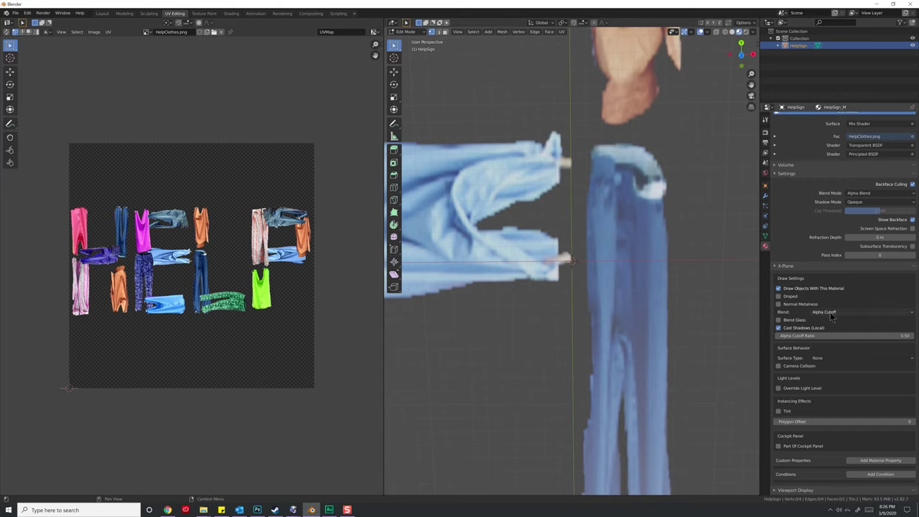
click(831, 313)
click(831, 328)
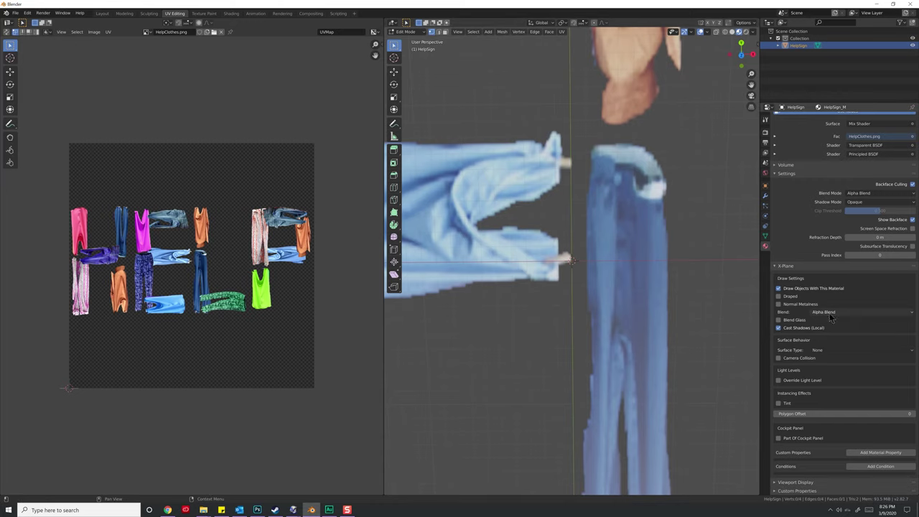
Turn off the sign's local shadow casting and enable Draped in the material's X-Plane settings
click(780, 328)
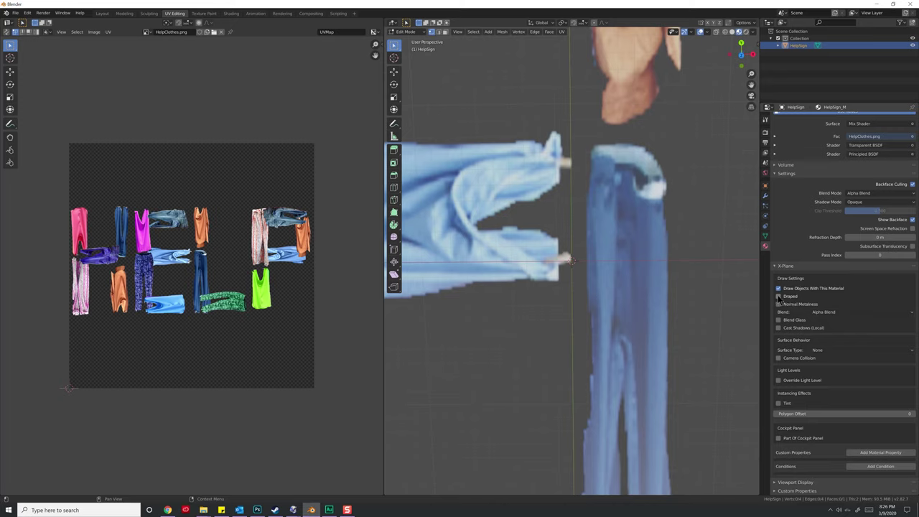
click(780, 297)
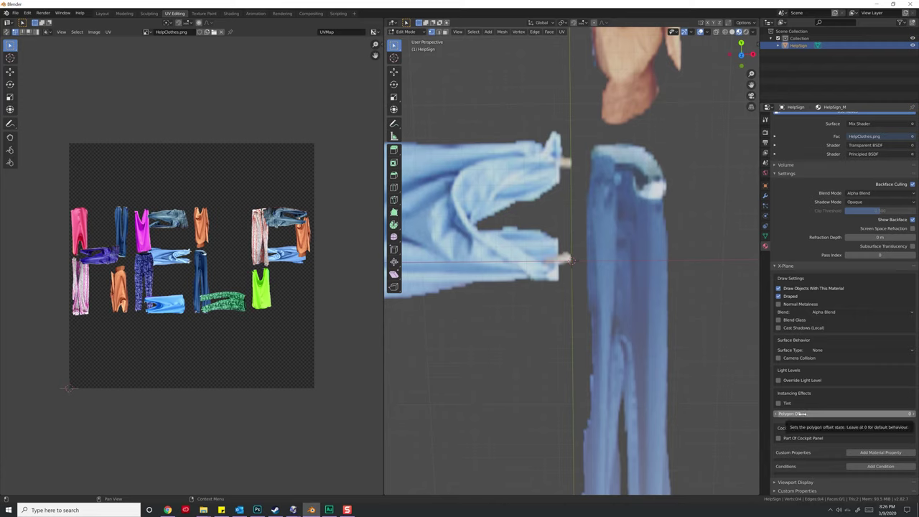
scroll(843, 394, up, 3)
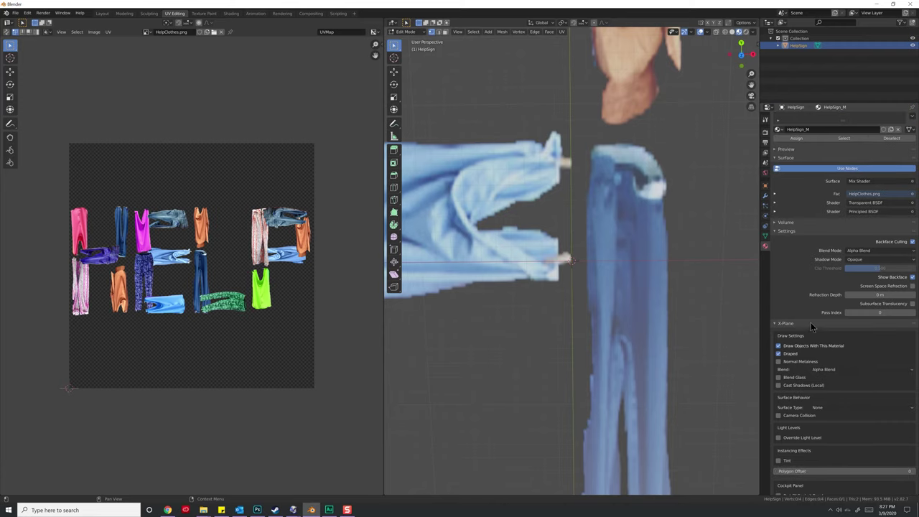
Mark the object as an X-Plane Exportable Object and set its export name to HelpSign
click(765, 186)
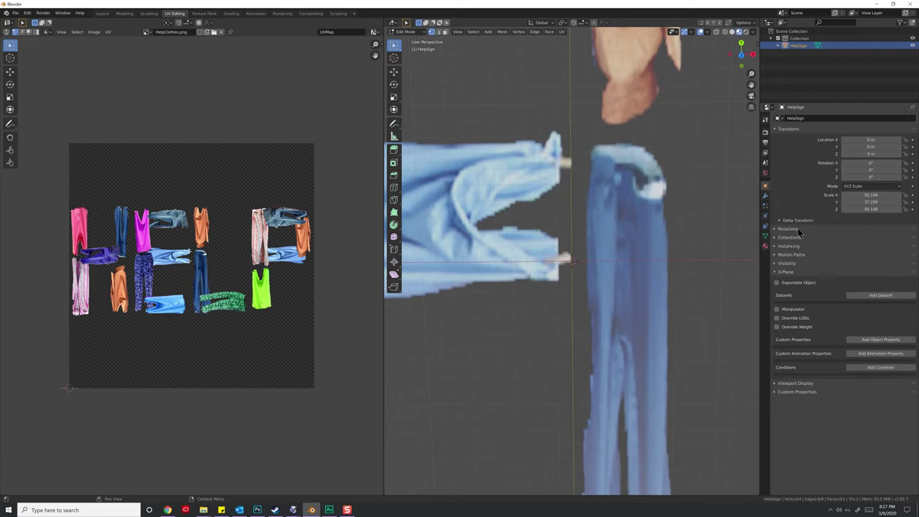
click(801, 283)
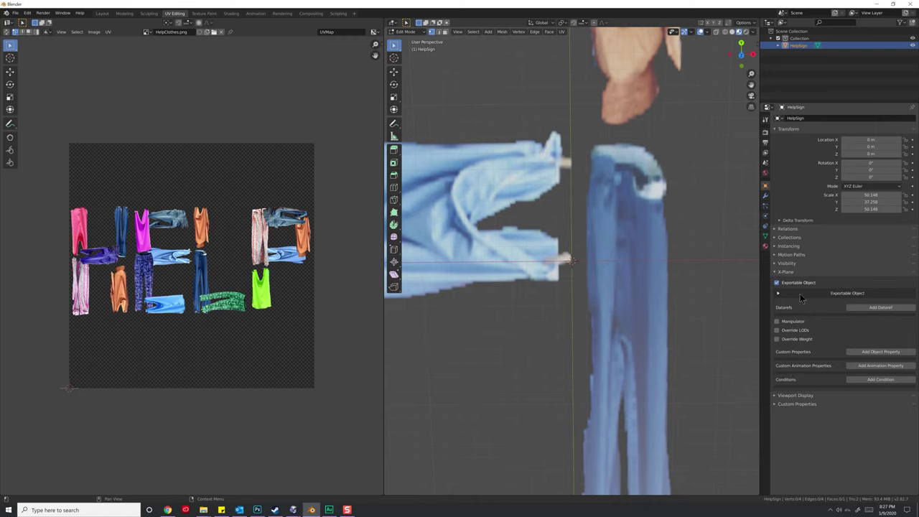
click(800, 294)
click(819, 305)
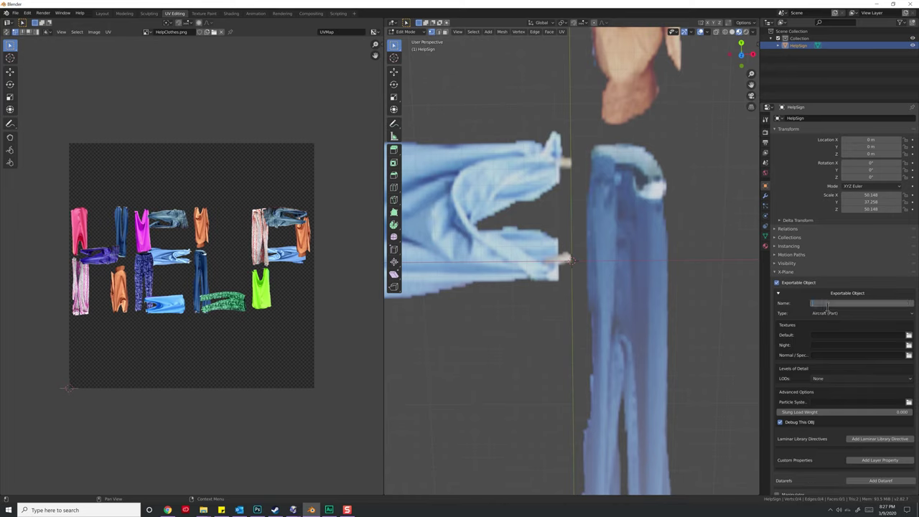
text(HelpSign)
key(Return)
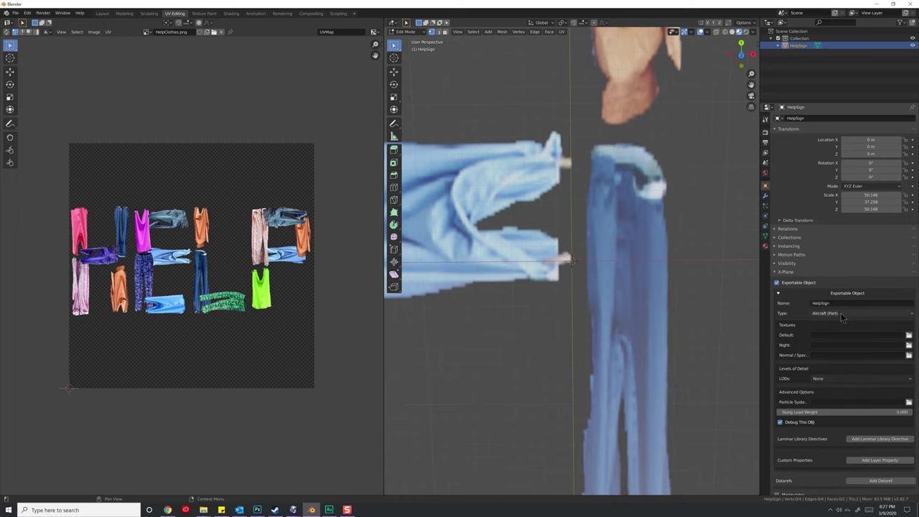
scroll(826, 266, down, 2)
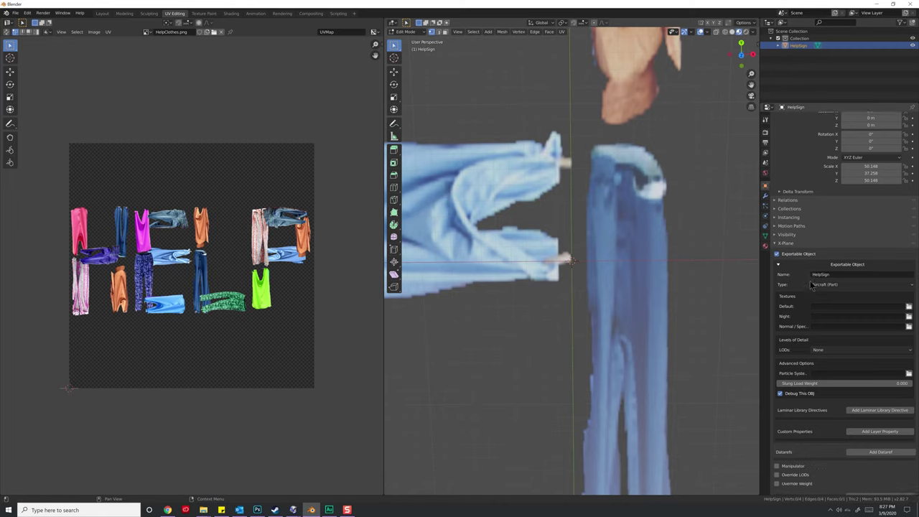
Change the HelpSign export type from Aircraft (Part) to Scenery Object
click(825, 266)
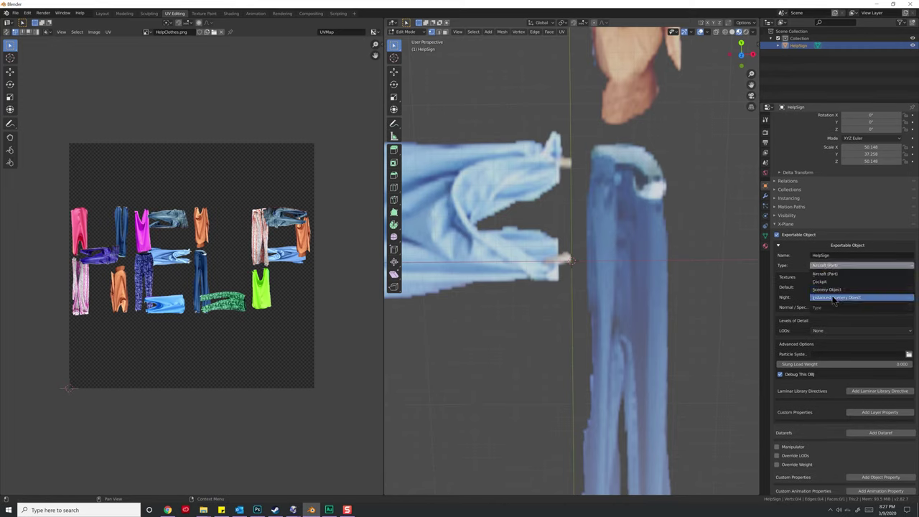
click(833, 290)
scroll(847, 252, down, 2)
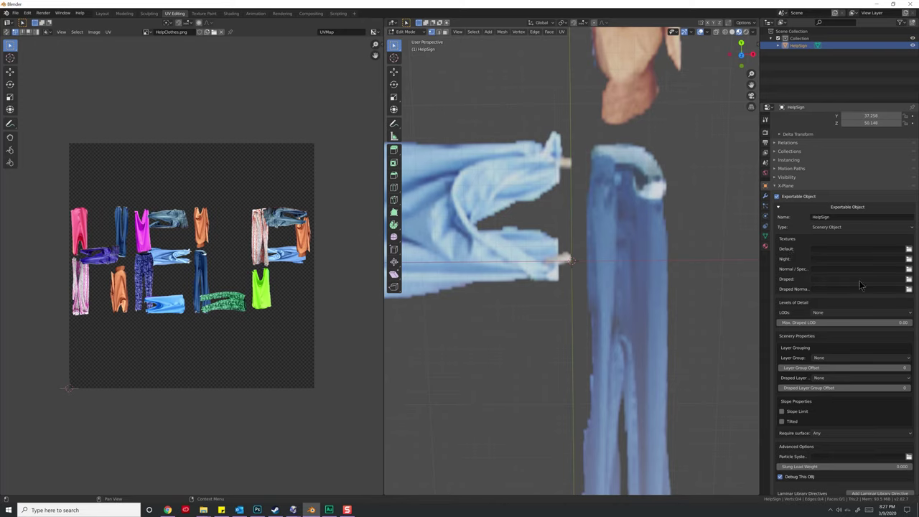
Assign HelpClothes.png from E:\Youtube\XPlane\Blender as the object's draped texture
click(909, 279)
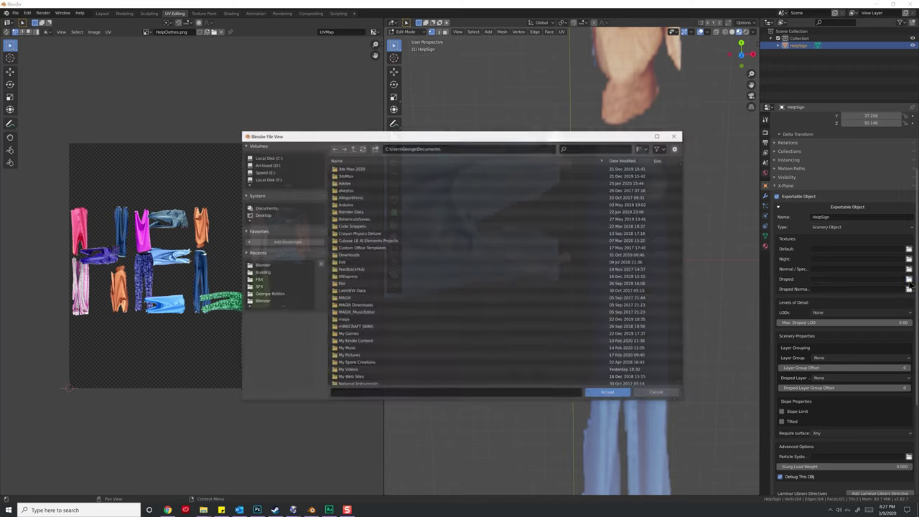
click(273, 173)
click(347, 219)
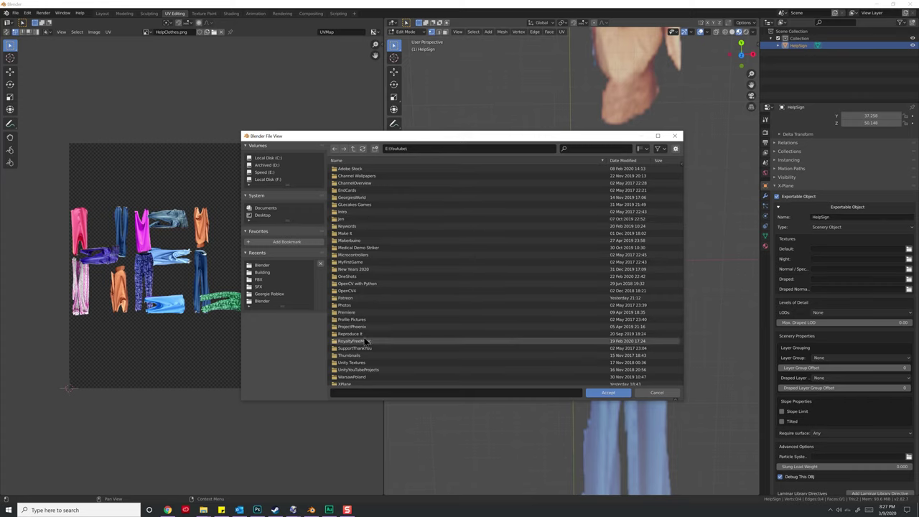
scroll(352, 342, down, 5)
click(346, 317)
click(370, 218)
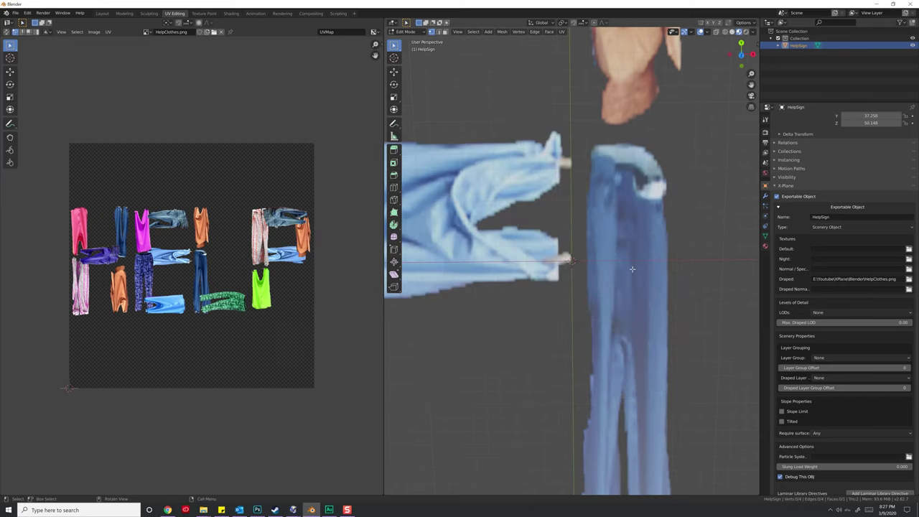
scroll(877, 248, down, 2)
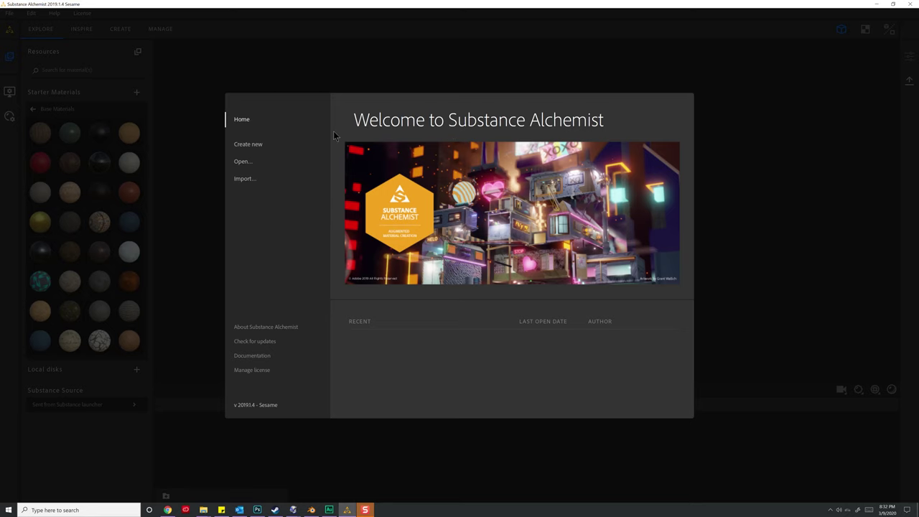
Create a new project named Clothes with the PBR Metallic / Roughness workflow
click(247, 143)
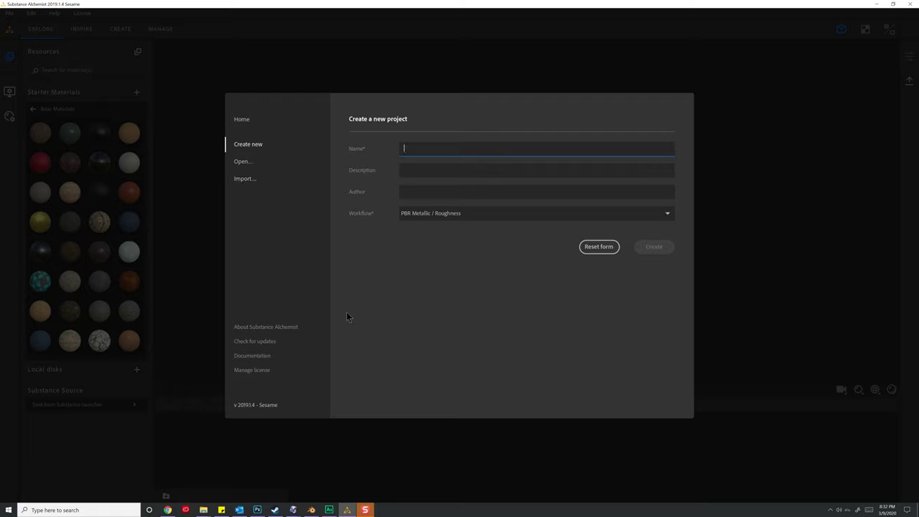
text(Clothes)
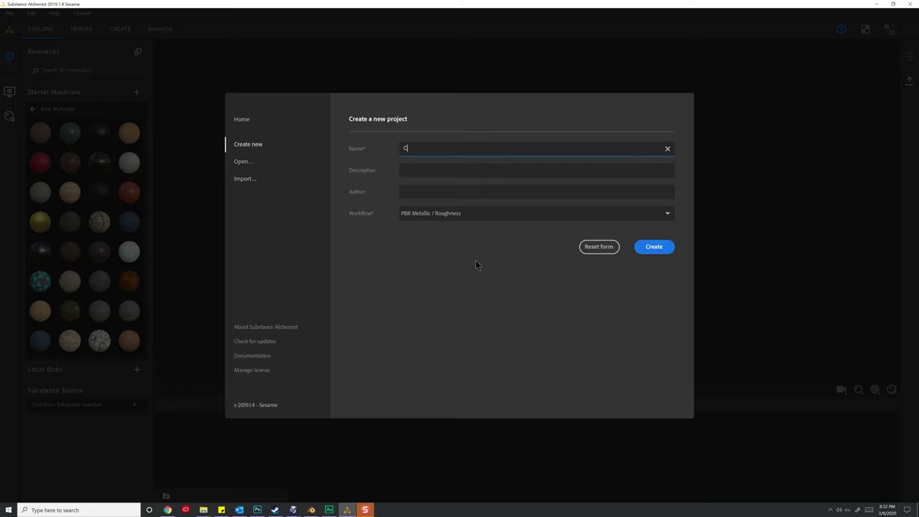
click(508, 215)
click(498, 228)
click(648, 248)
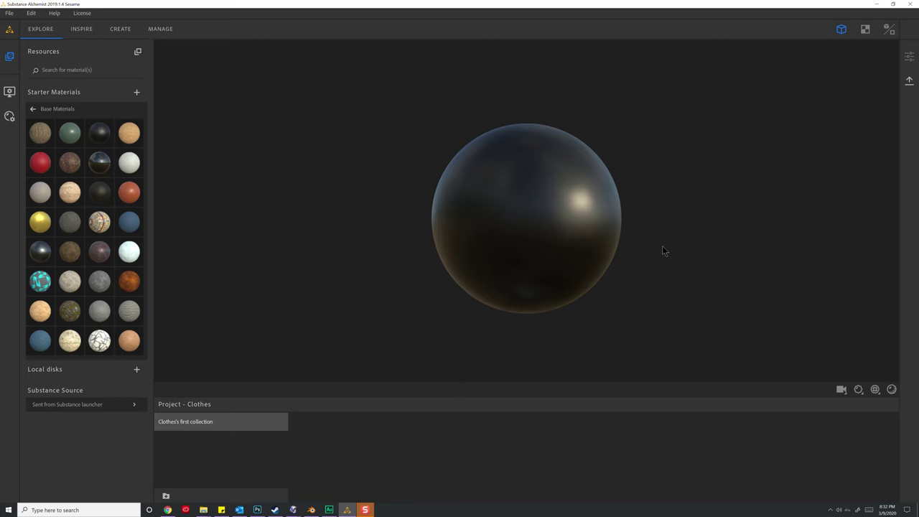
Build a new material from HelpClothes.png using Bitmap to material
click(123, 30)
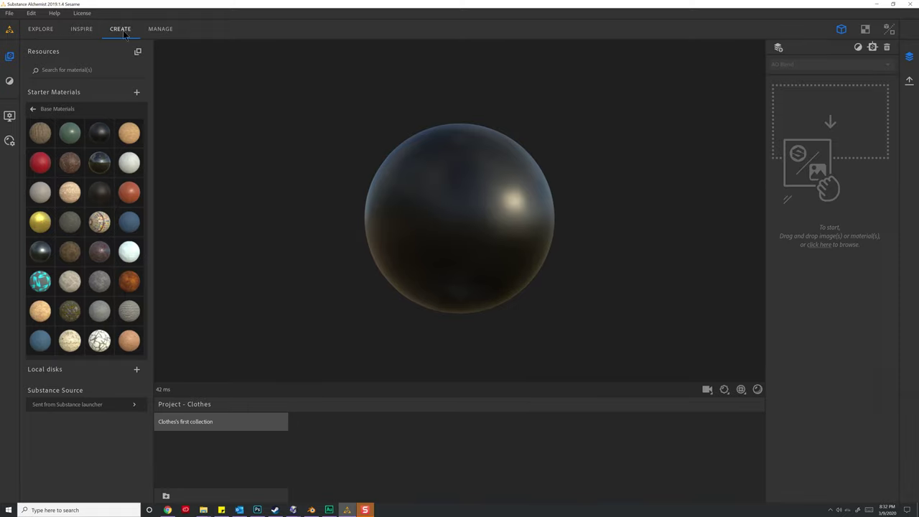
click(831, 120)
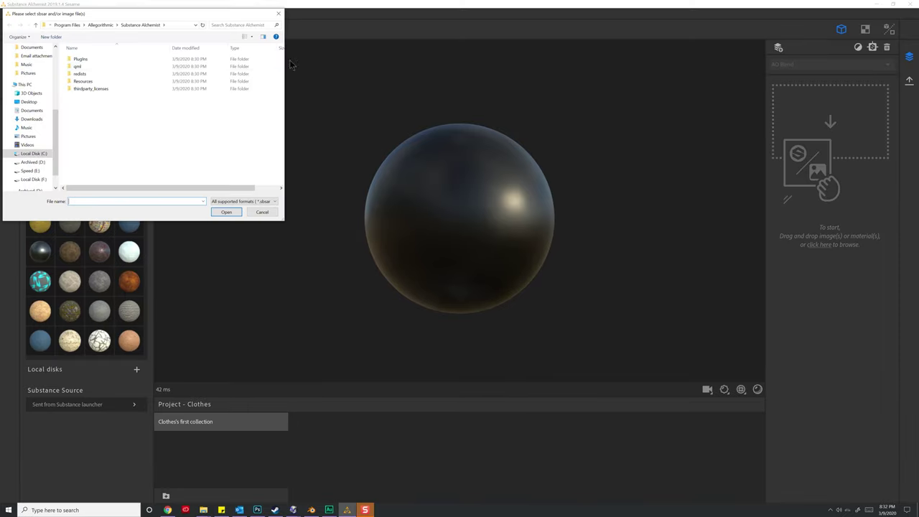
drag(144, 15, 368, 46)
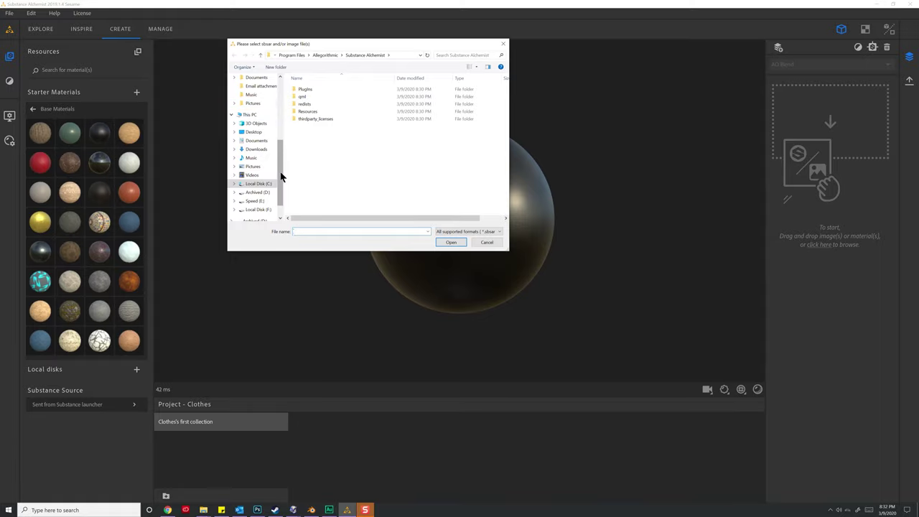
scroll(270, 191, down, 1)
click(255, 175)
double_click(440, 95)
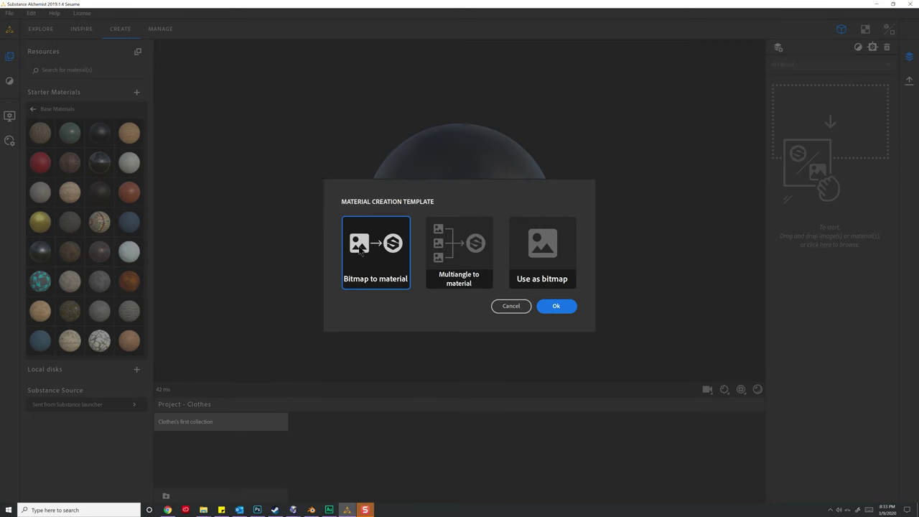
click(567, 308)
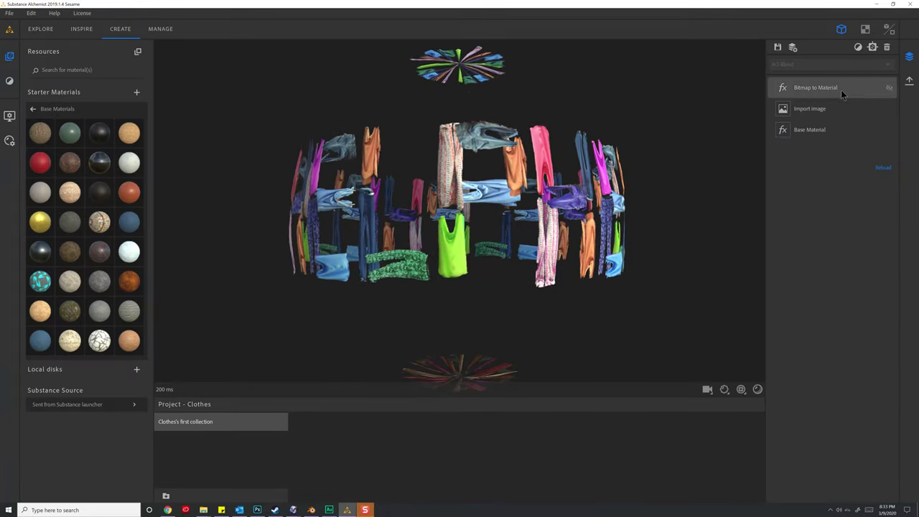
Set the Base Material surface type to Fabric and raise its roughness to 0.96
click(842, 89)
click(820, 129)
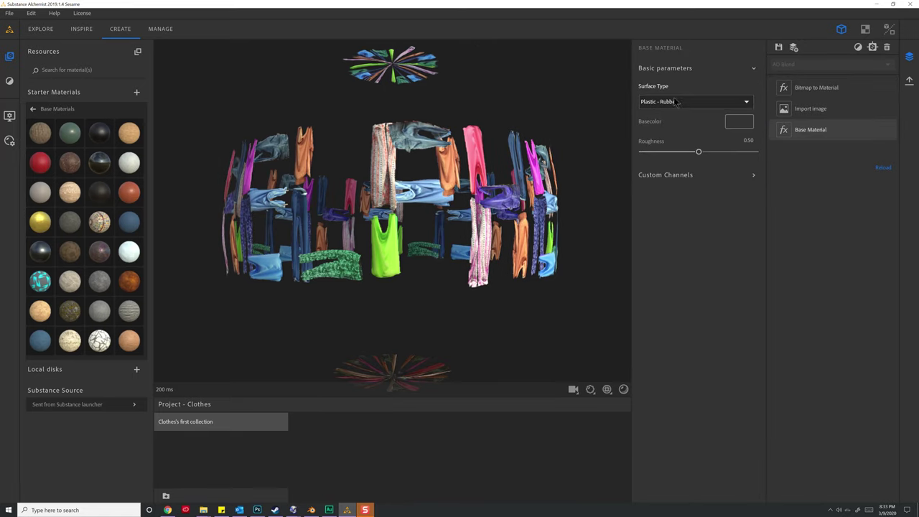
click(711, 101)
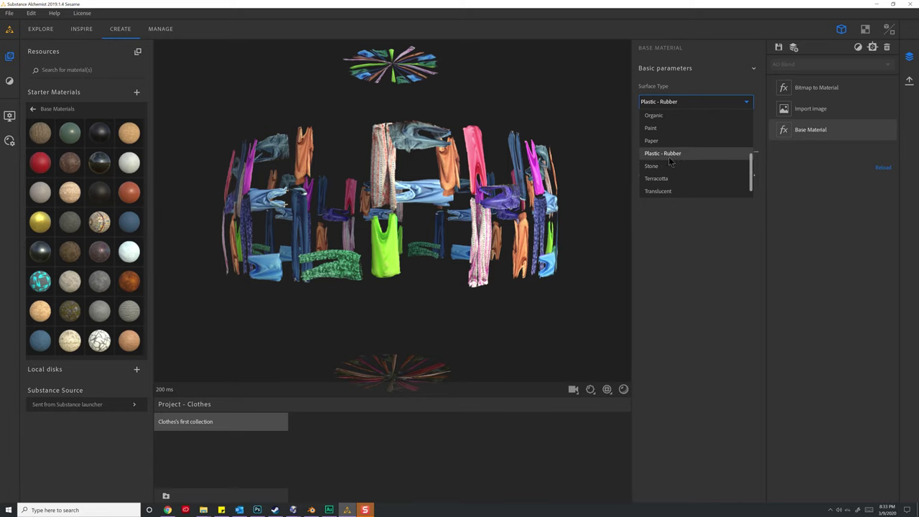
scroll(666, 163, up, 3)
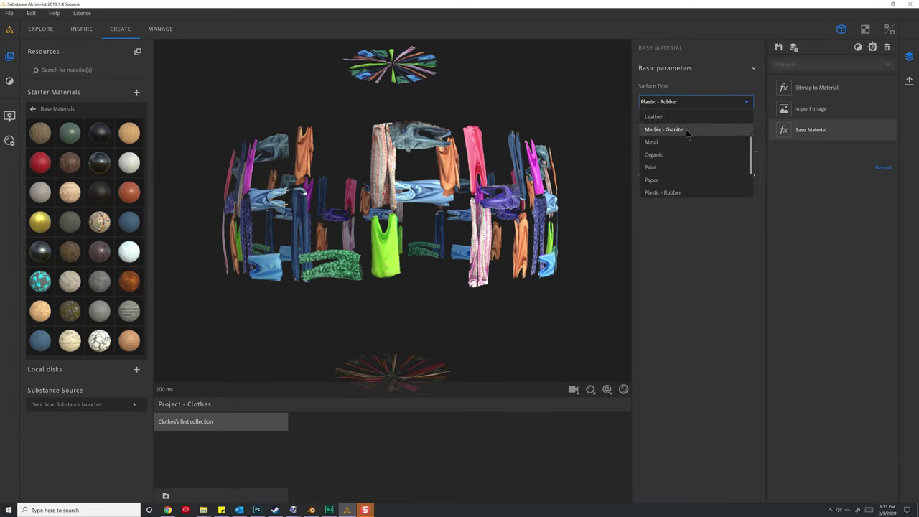
click(668, 117)
click(715, 108)
scroll(694, 123, up, 2)
click(664, 129)
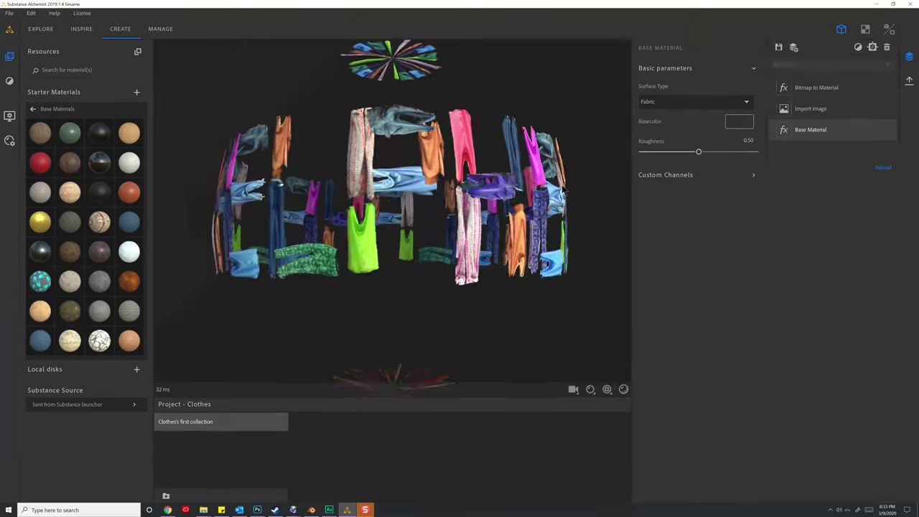
drag(699, 151, 749, 141)
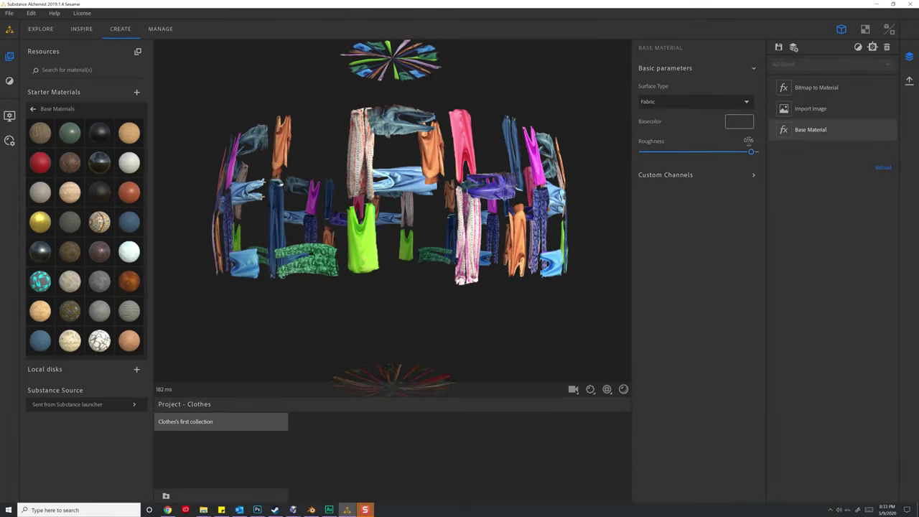
Select the Bitmap to Material layer and rotate the preview around the clothes ring
click(815, 111)
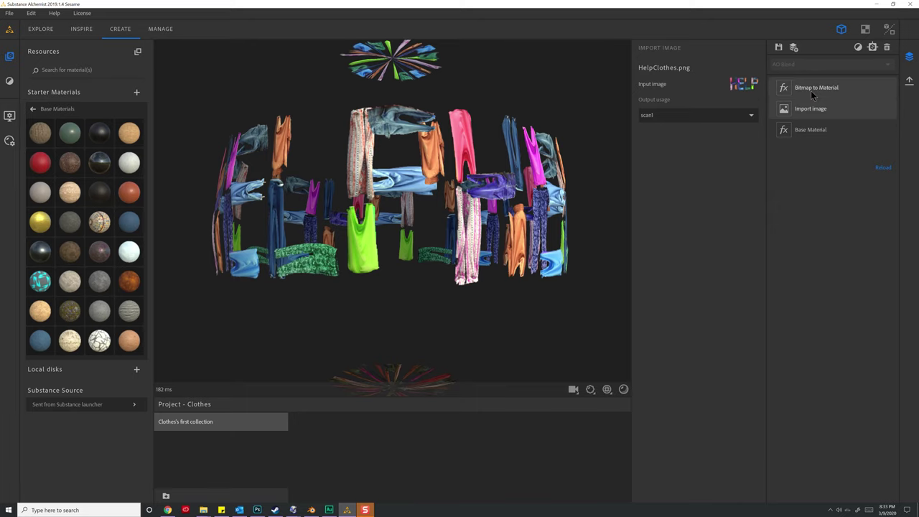
click(811, 90)
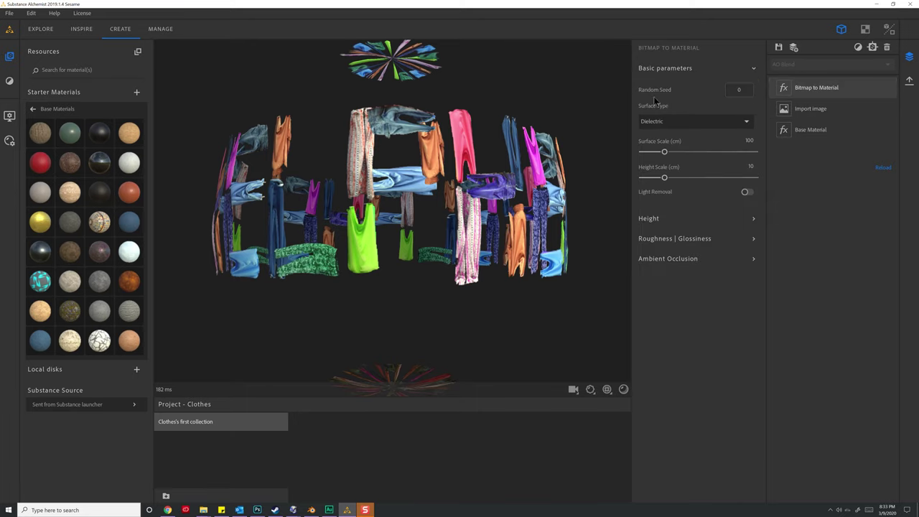
drag(545, 237, 540, 189)
View the normal channel in 2D and lower the Large height detail to -0.83
click(865, 29)
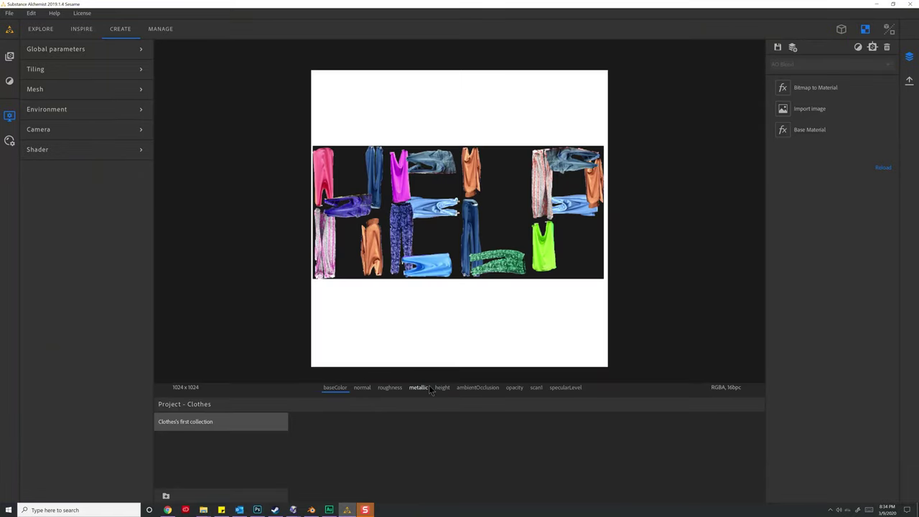
click(362, 388)
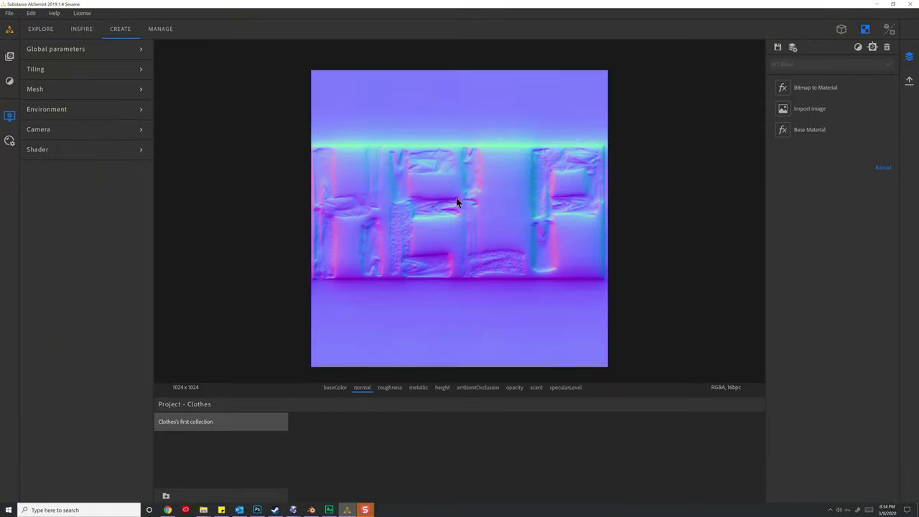
scroll(508, 202, up, 2)
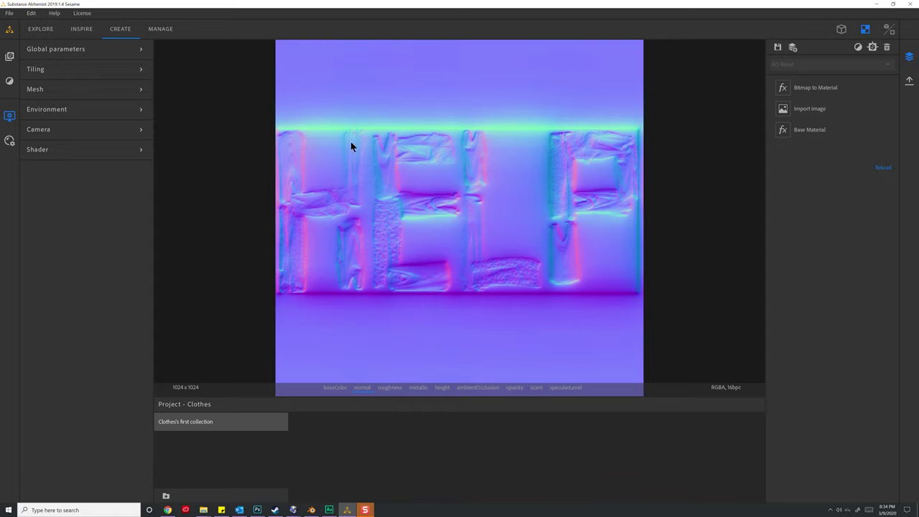
click(813, 89)
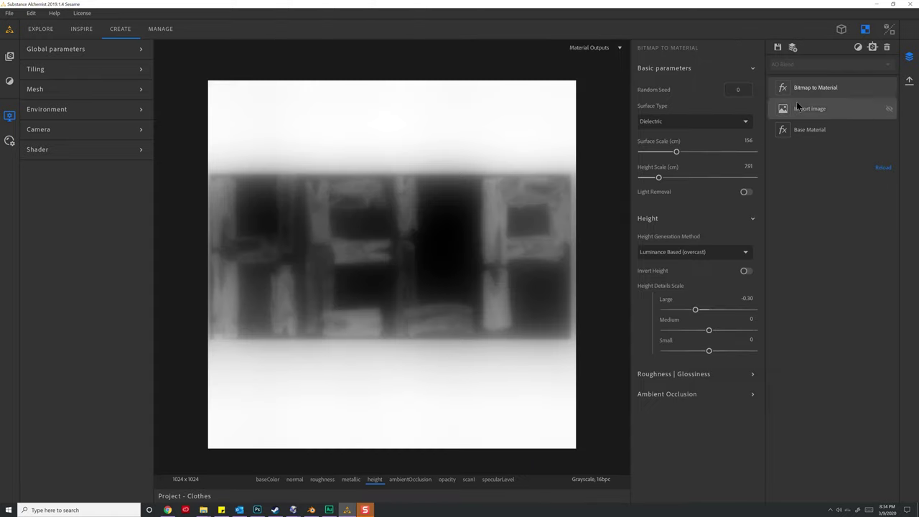
drag(696, 309, 671, 359)
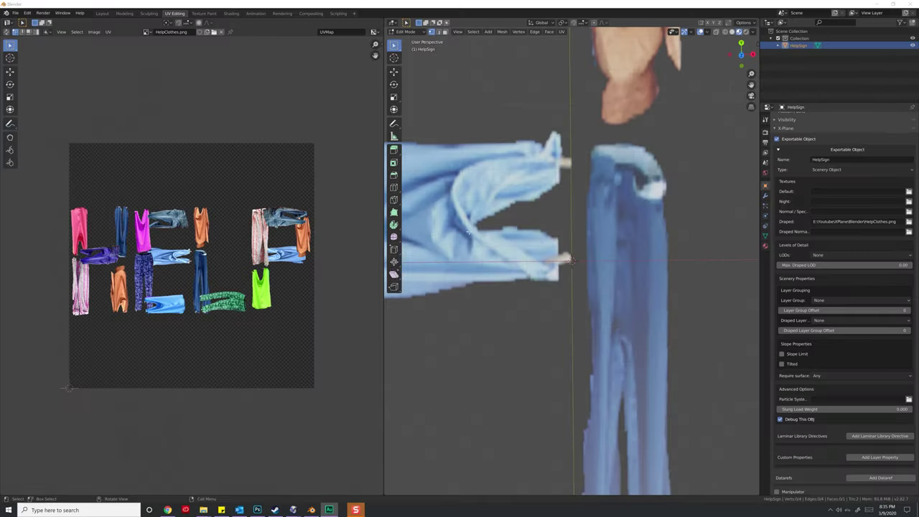
Launch MindTex 2 from its Steam library page
click(275, 510)
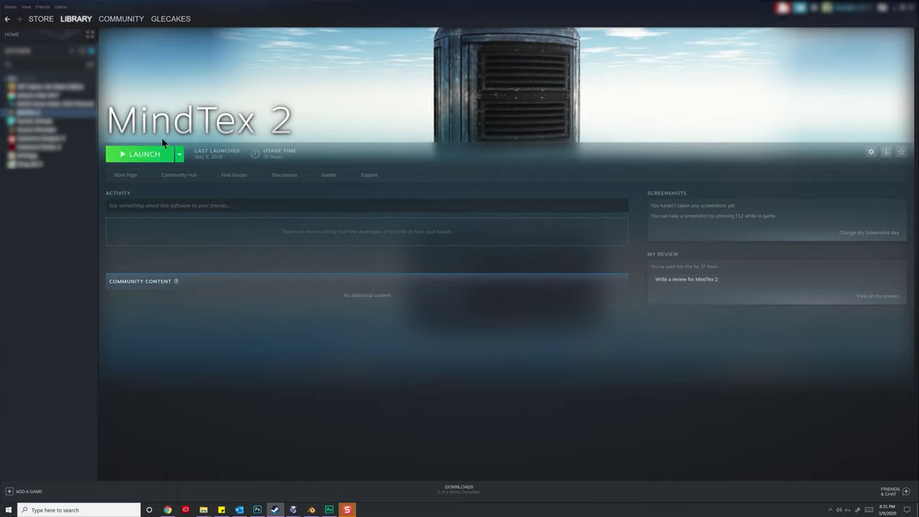
click(145, 154)
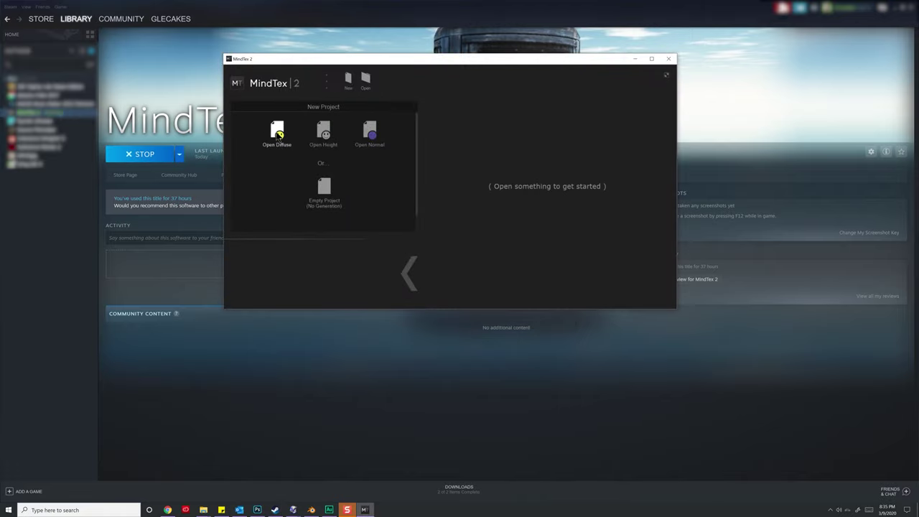
Build a MindTex 2 diffuse project from HelpClothes.png and preview its HELP normal map in 2D
click(278, 134)
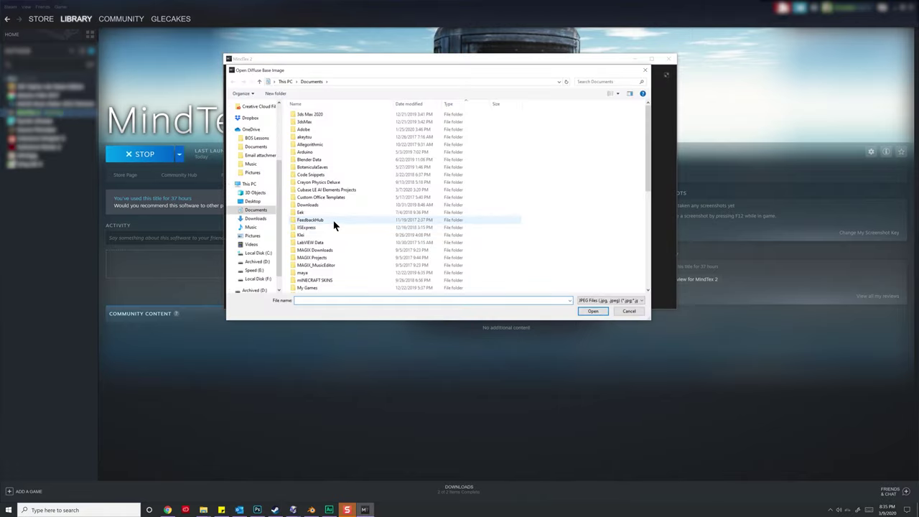
scroll(265, 244, down, 2)
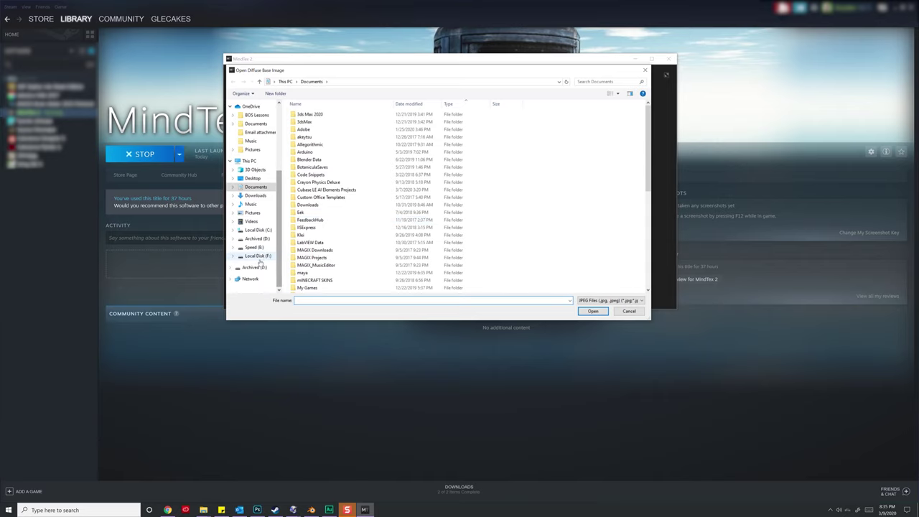
click(255, 256)
double_click(430, 119)
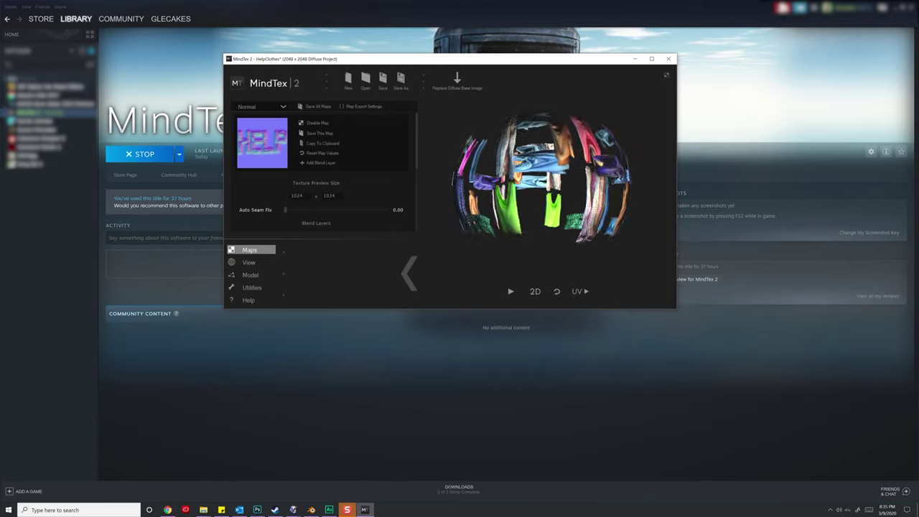
click(268, 147)
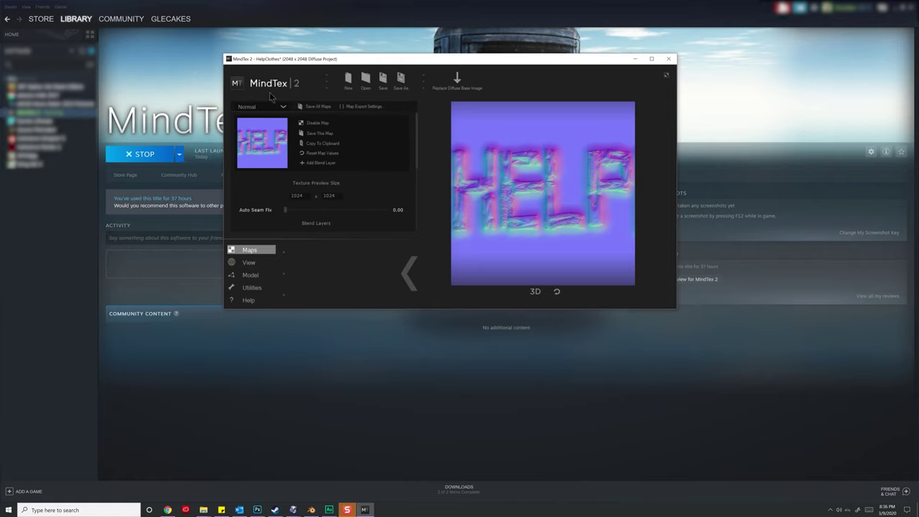
Save the normal map as PNG file HelpClothes_normal.png in the Blender folder
click(320, 133)
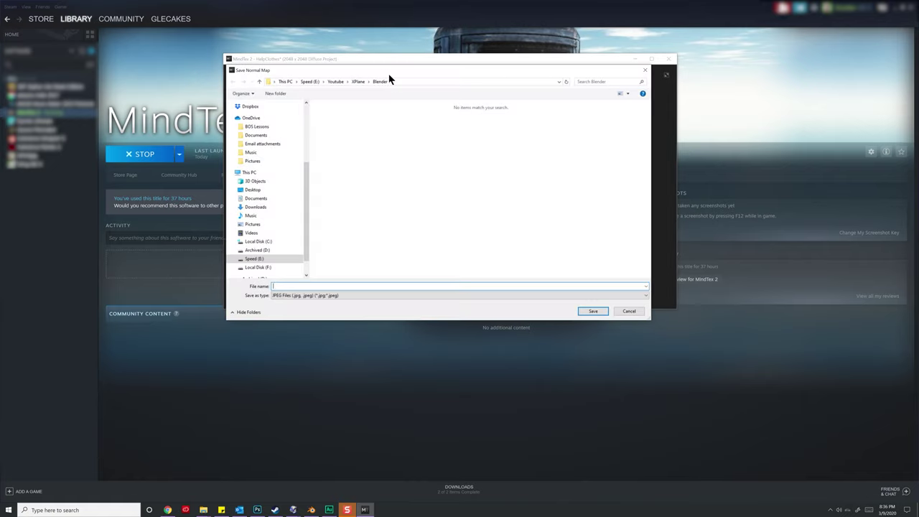
click(363, 309)
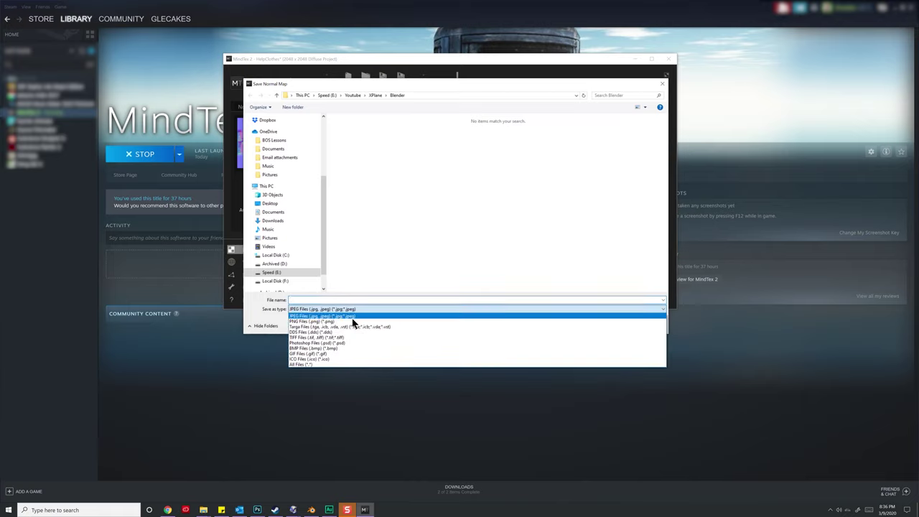
click(363, 314)
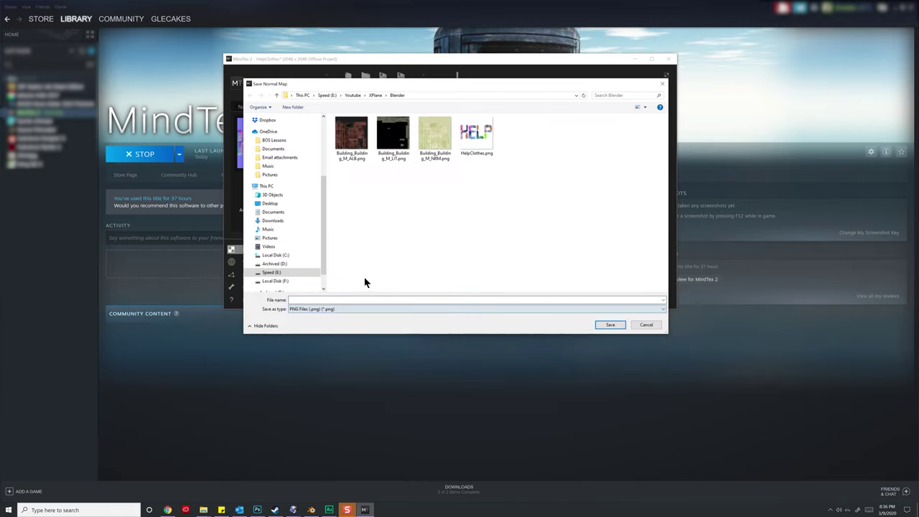
click(476, 136)
click(317, 300)
click(316, 300)
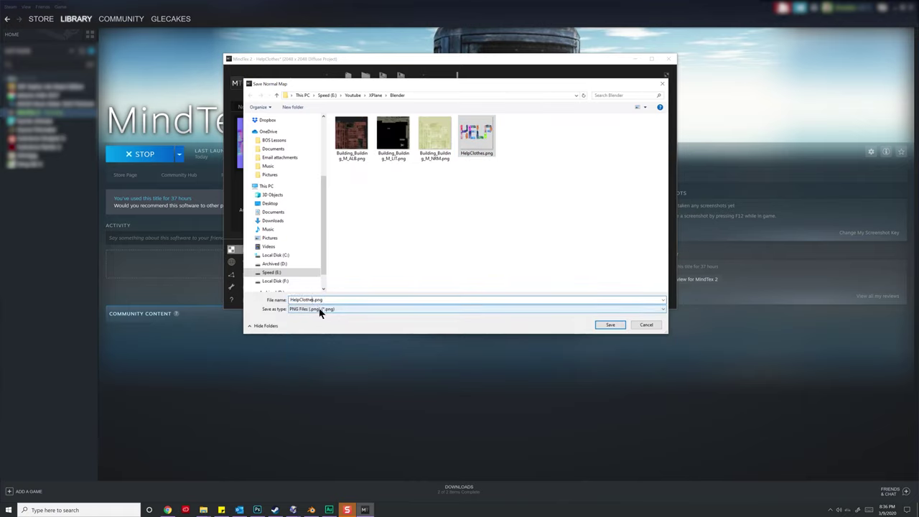
text(_n)
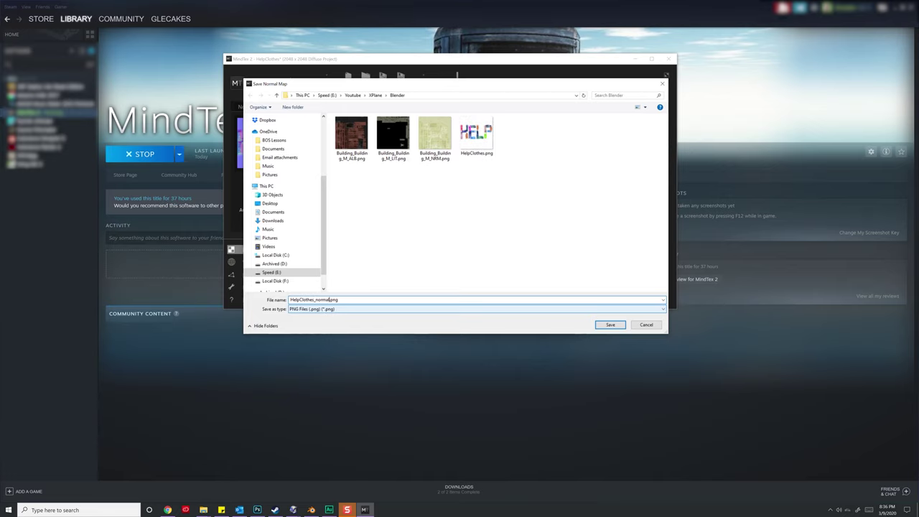
text(ormal)
key(Return)
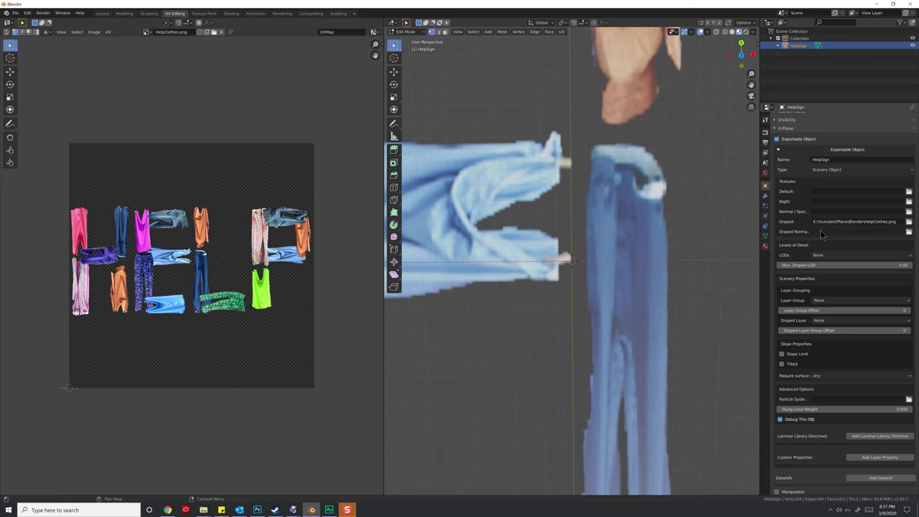
Assign HelpClothes_normal.png from E:\Youtube\XPlane\Blender as HelpSign's Draped Normal texture
click(909, 232)
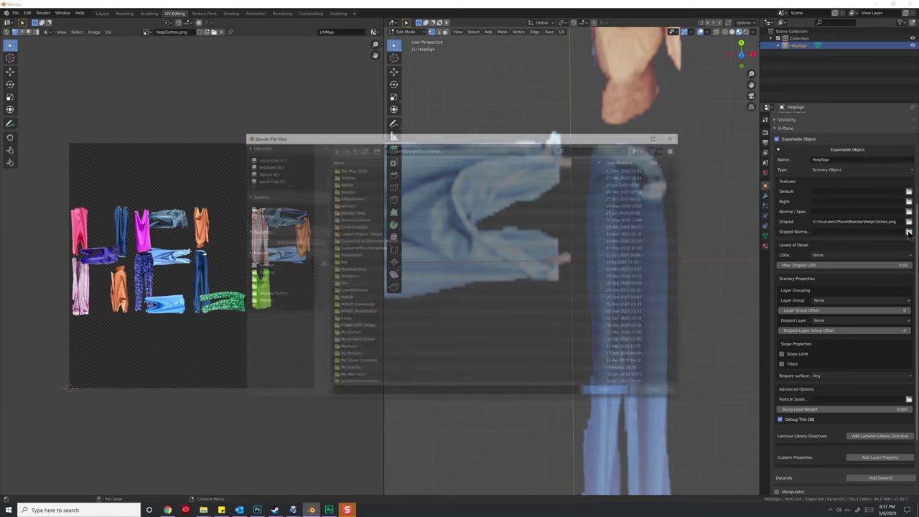
click(281, 174)
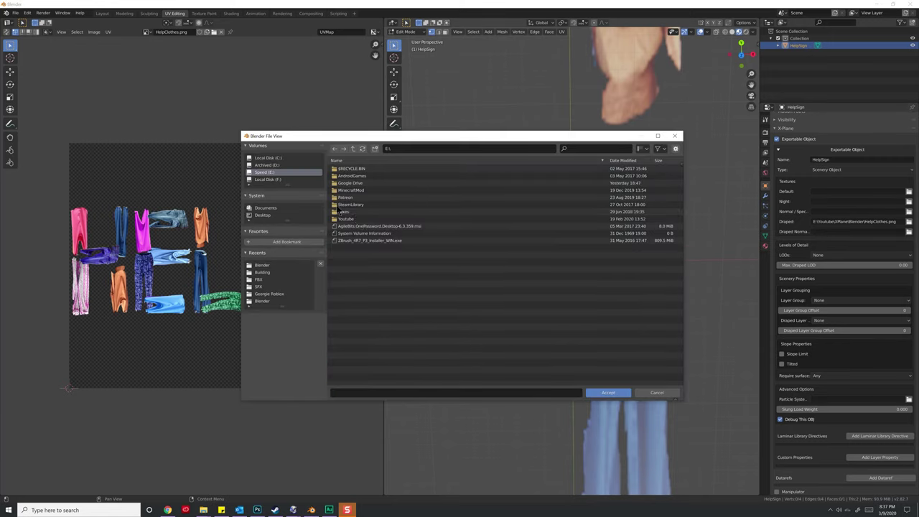
double_click(347, 219)
click(262, 265)
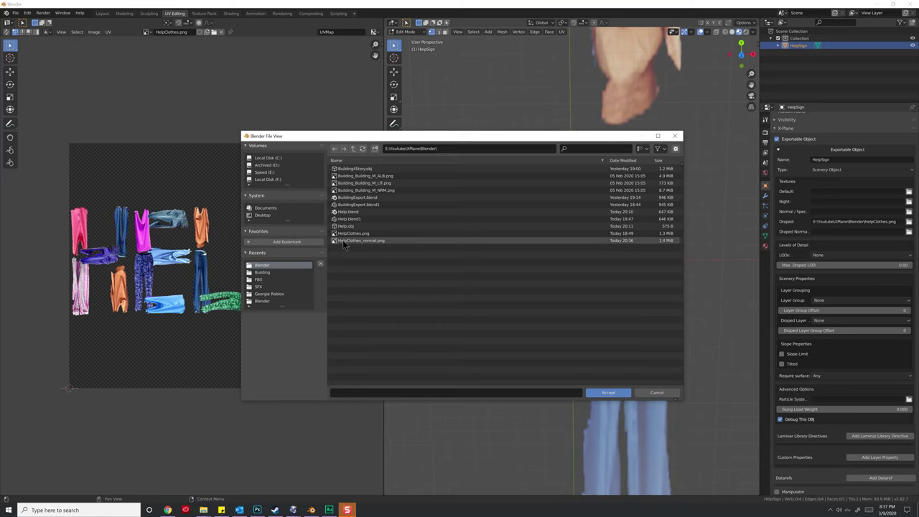
double_click(362, 240)
scroll(810, 193, down, 2)
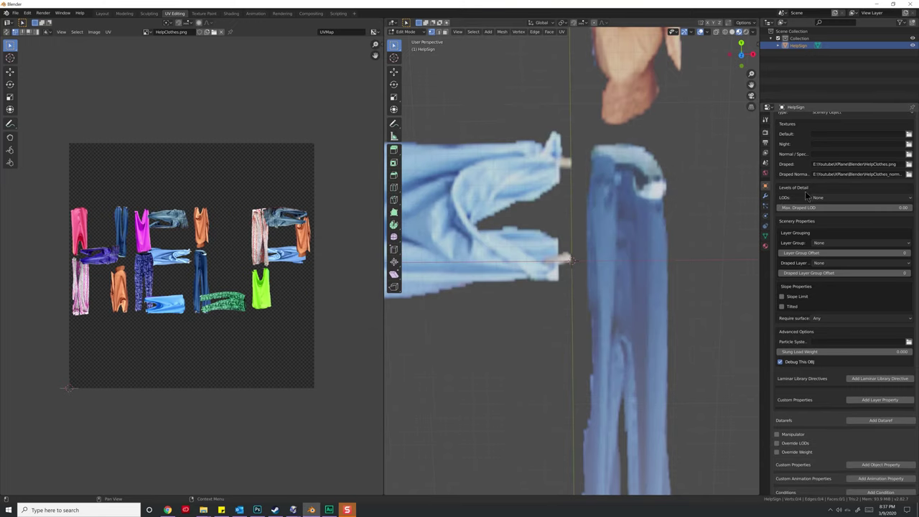
scroll(803, 175, down, 1)
Set HelpSign's Draped Layer to Terrain
scroll(822, 209, down, 1)
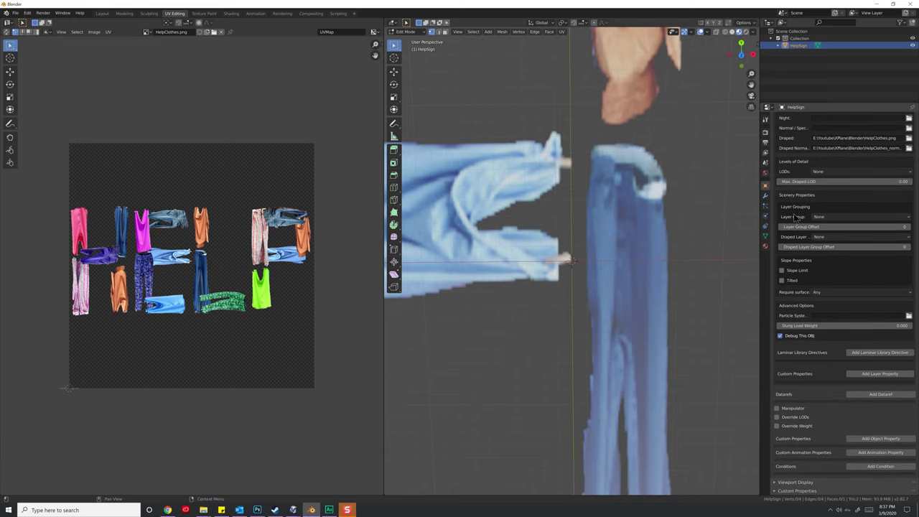
click(832, 239)
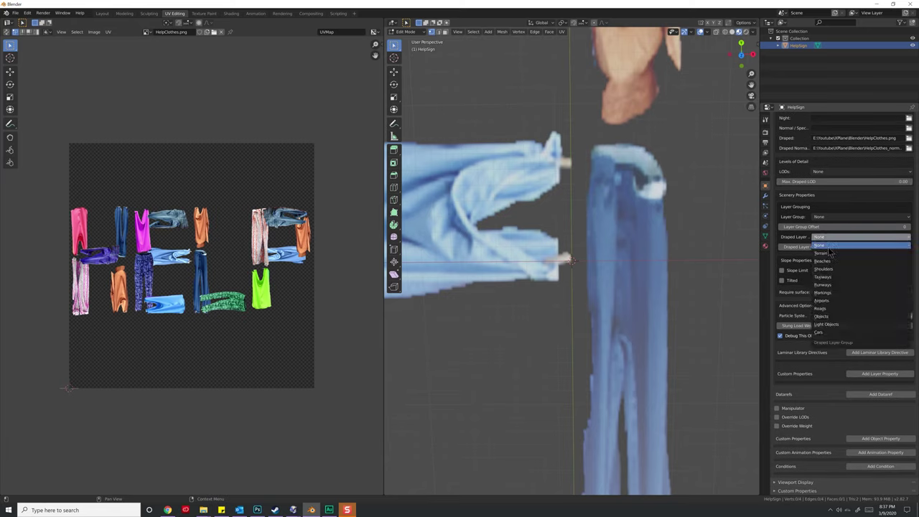
click(830, 257)
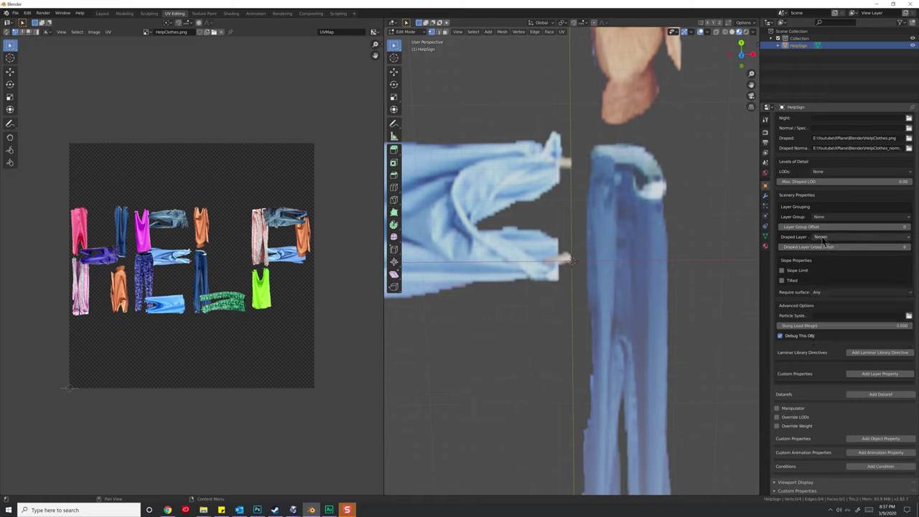
click(827, 238)
click(828, 257)
click(833, 242)
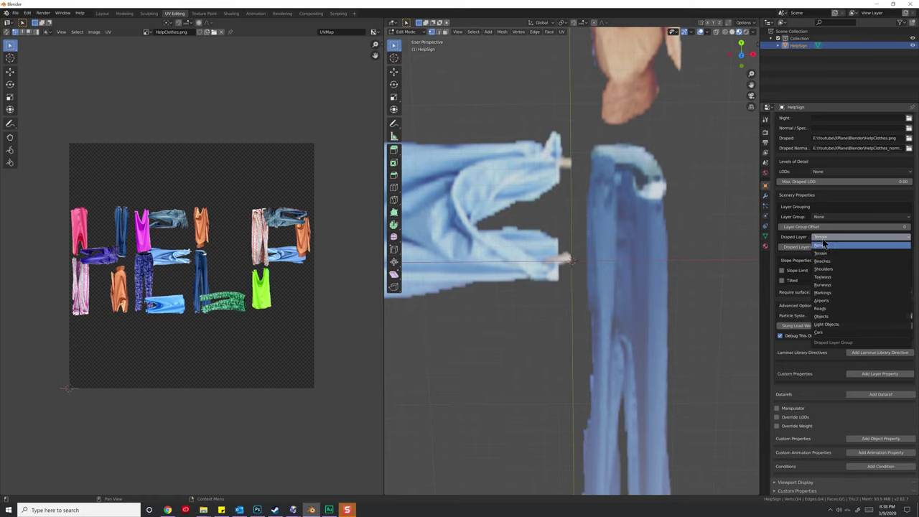
click(800, 237)
click(818, 238)
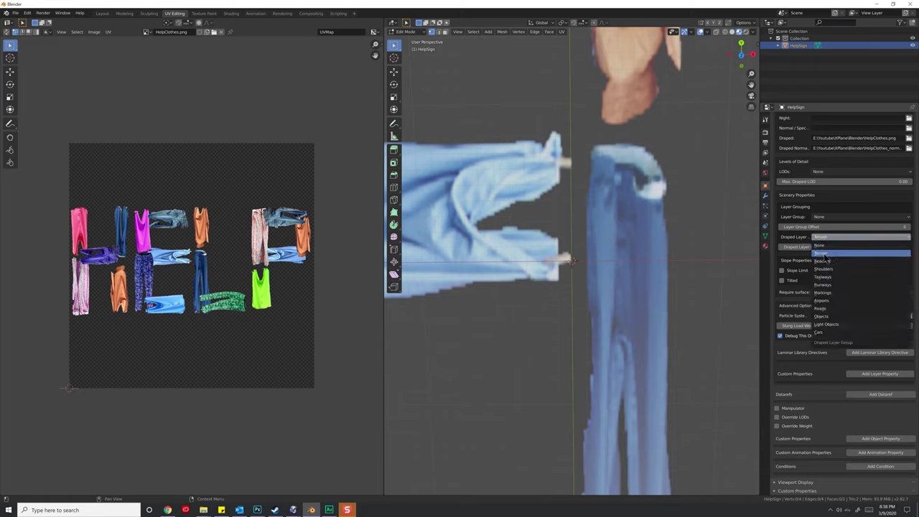
click(824, 254)
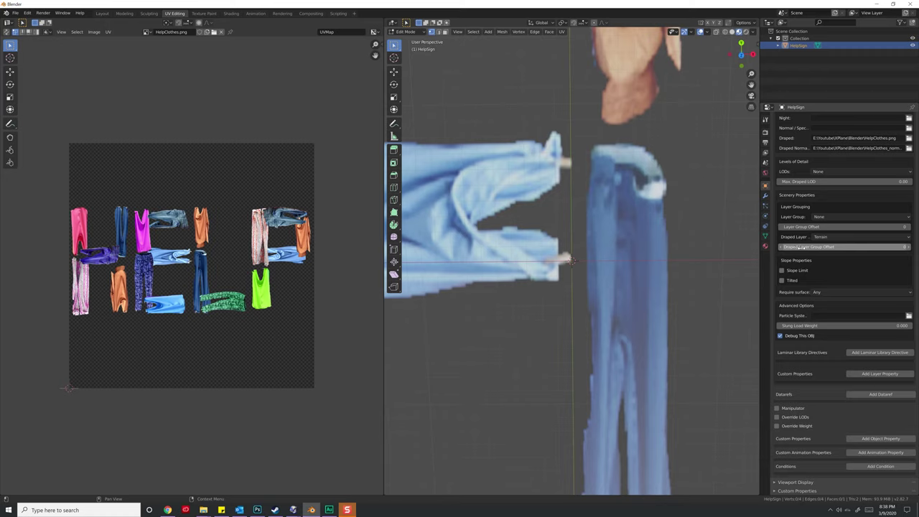
Nudge the Draped Layer Group Offset up to 2, then return it to 0
click(801, 247)
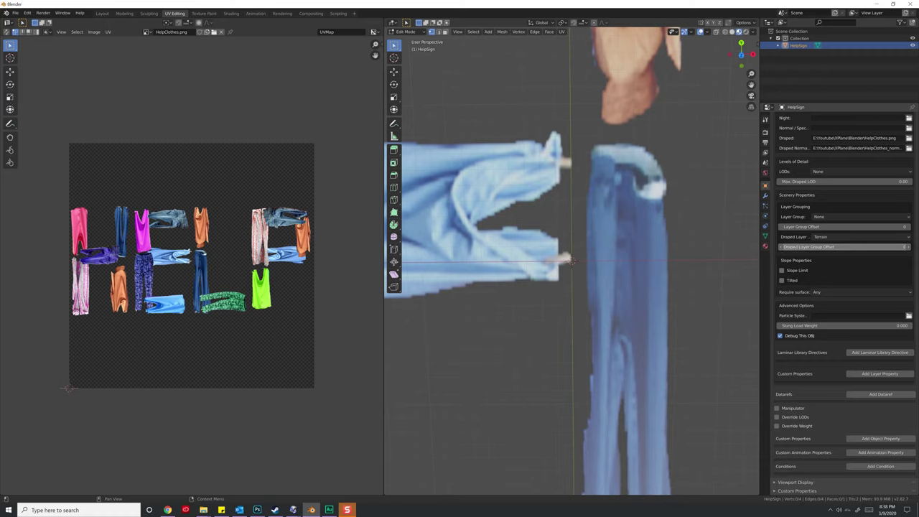
drag(800, 247, 795, 247)
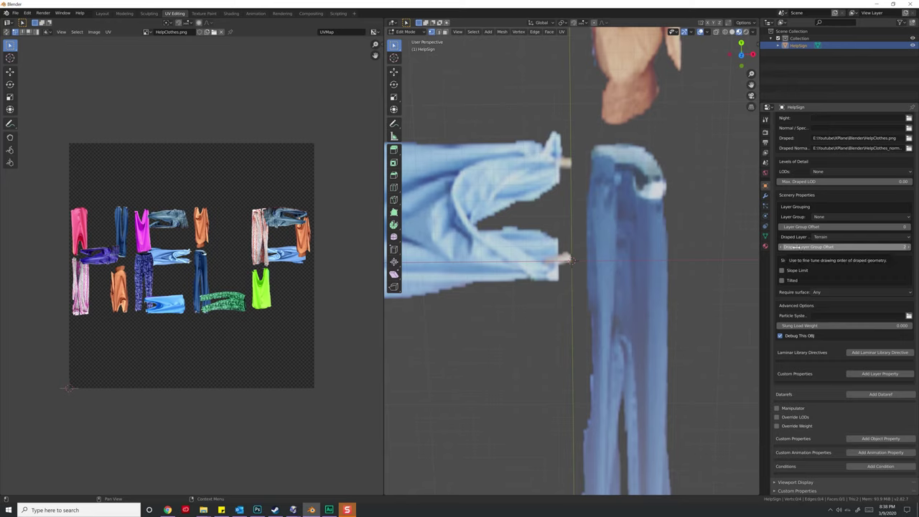
drag(797, 247, 783, 247)
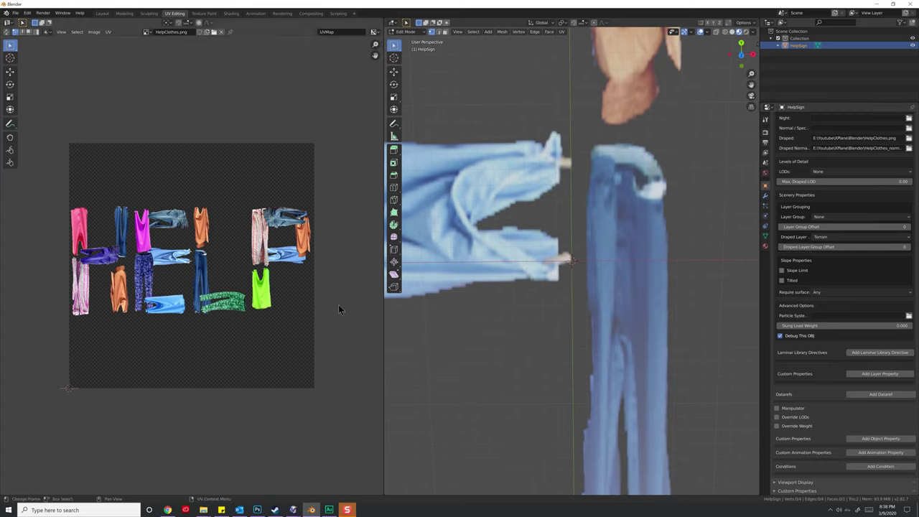
click(765, 152)
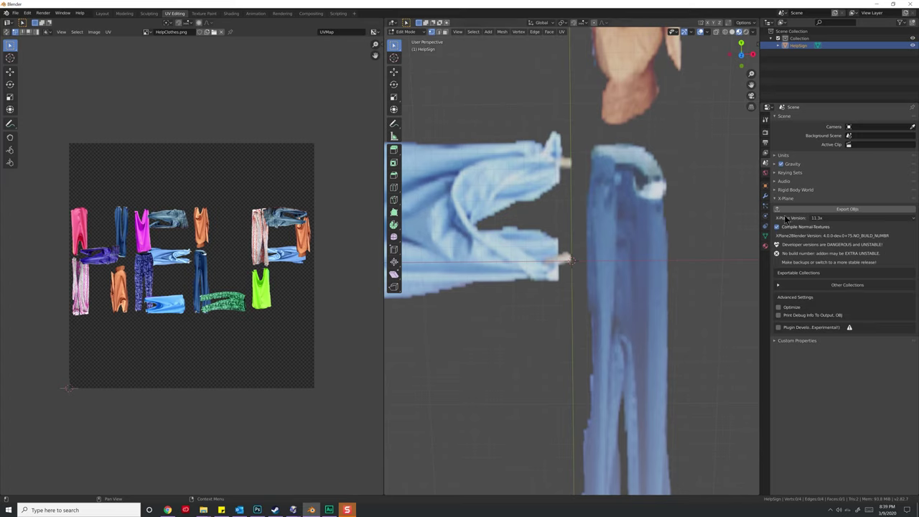
Use File > Save As to store the scene as HelpTutorial.blend
click(15, 13)
click(32, 64)
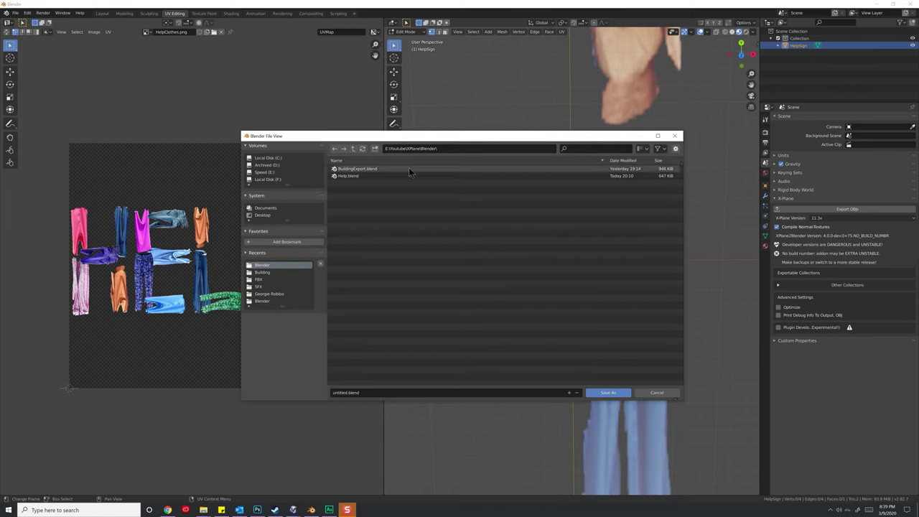
click(361, 393)
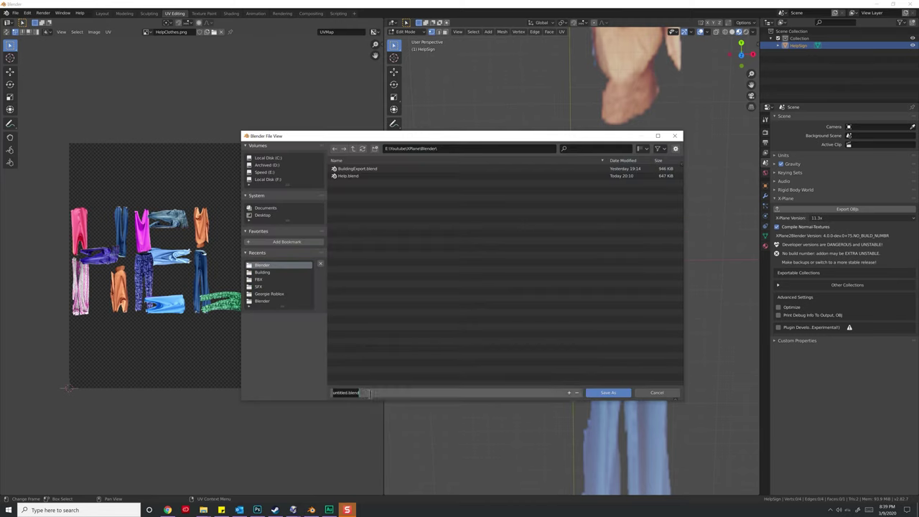
text(HelpTutoria)
click(608, 393)
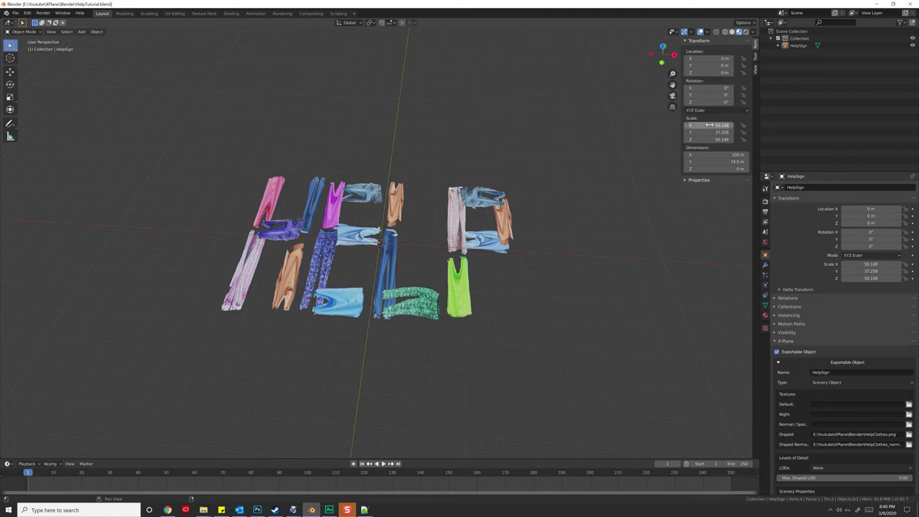
Apply all transforms to the HelpSign plane so scale is 1.000, then export HelpSign.obj
click(472, 203)
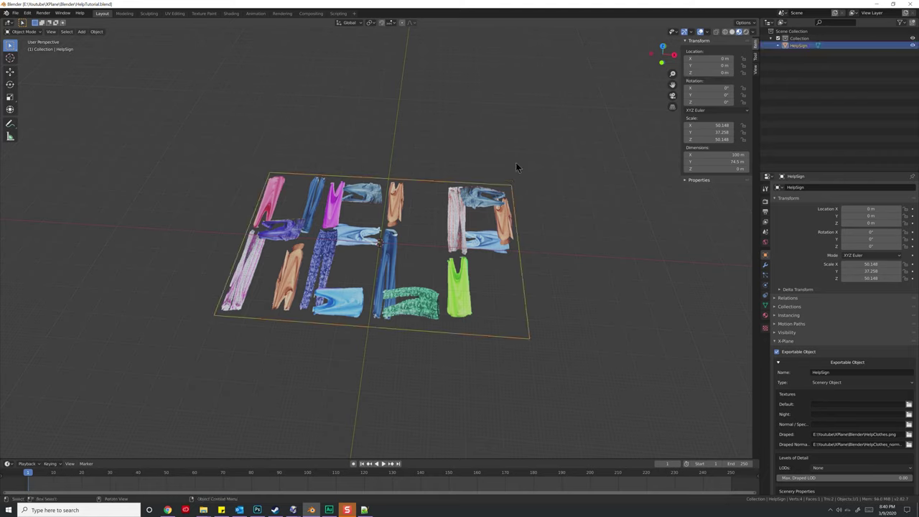
key(ctrl+a)
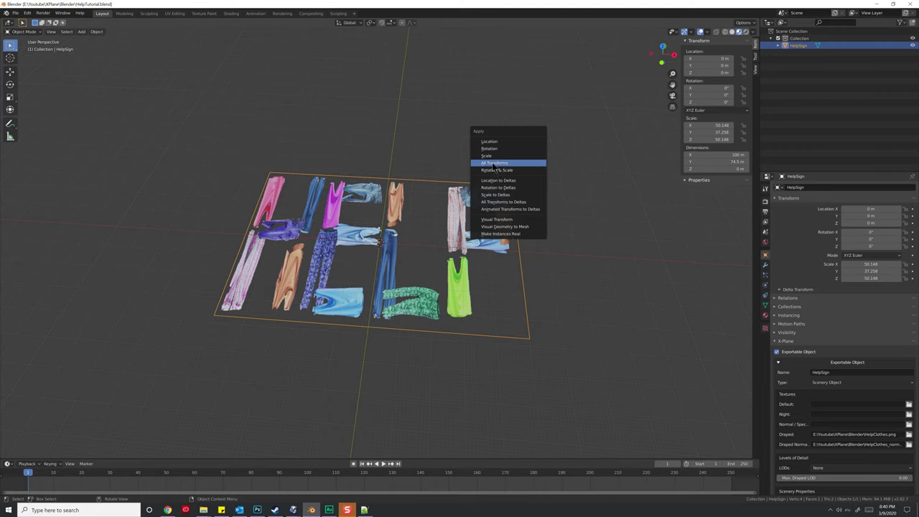
click(493, 164)
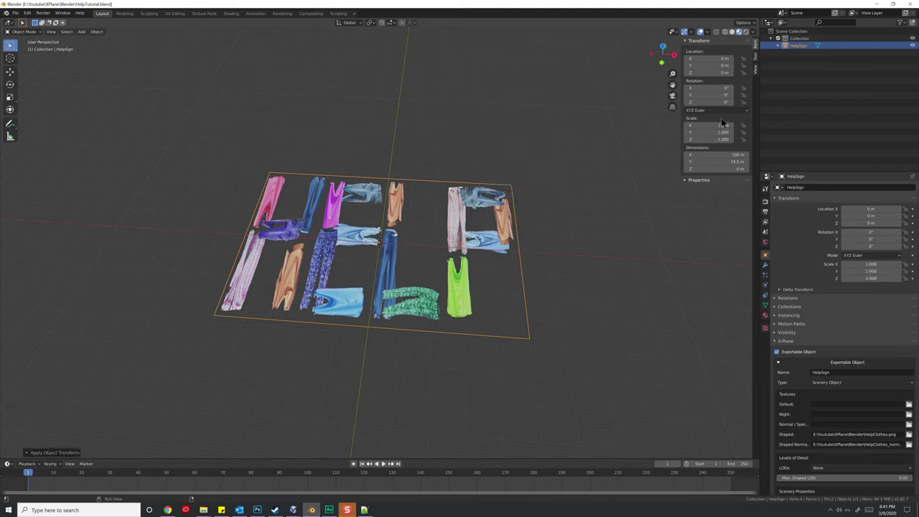
click(765, 234)
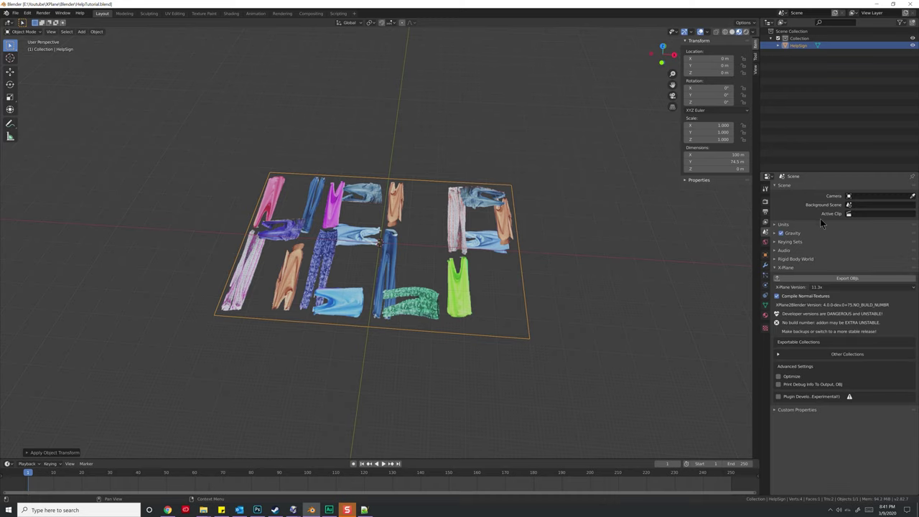
click(849, 277)
Open the exported HelpSign.obj from the Blender folder in Notepad++
mouse_move(204, 510)
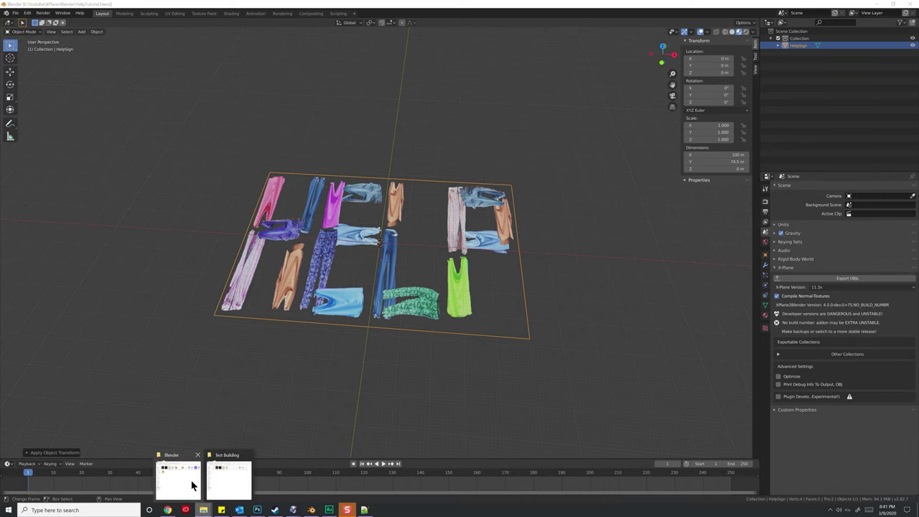
click(244, 482)
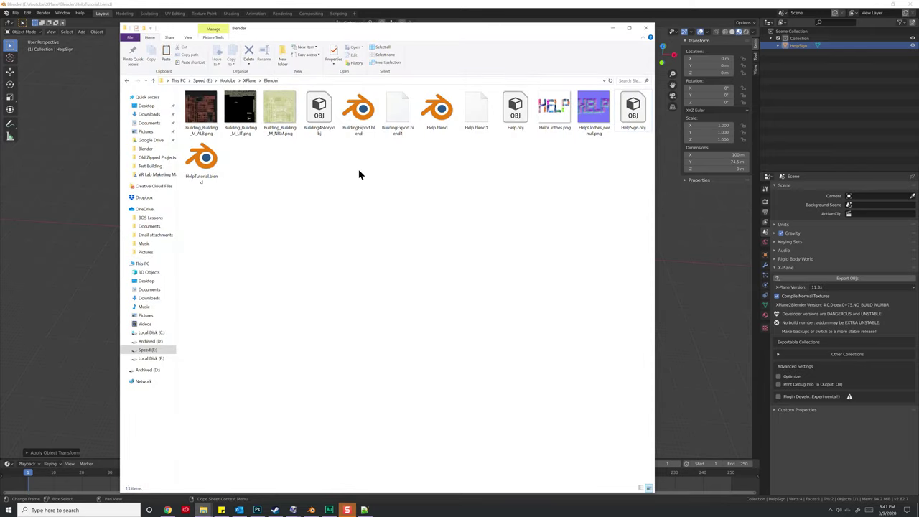
click(638, 115)
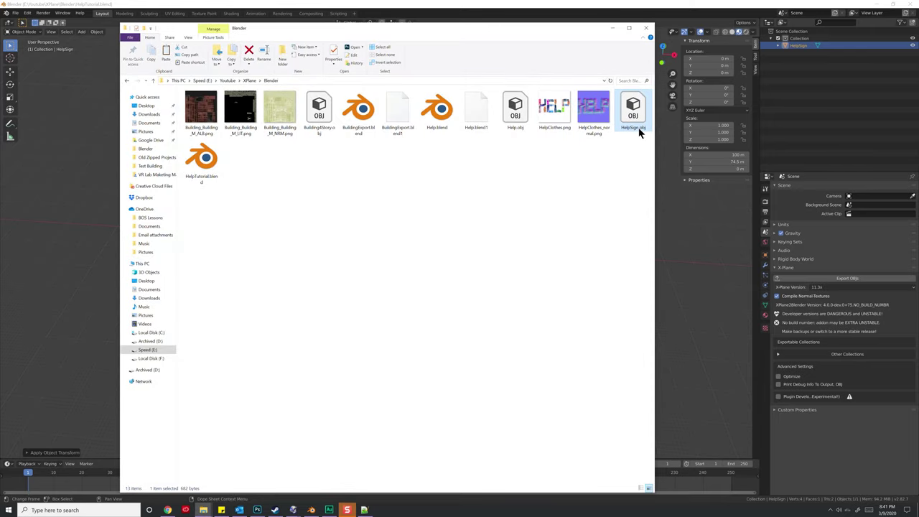
right_click(631, 117)
click(657, 151)
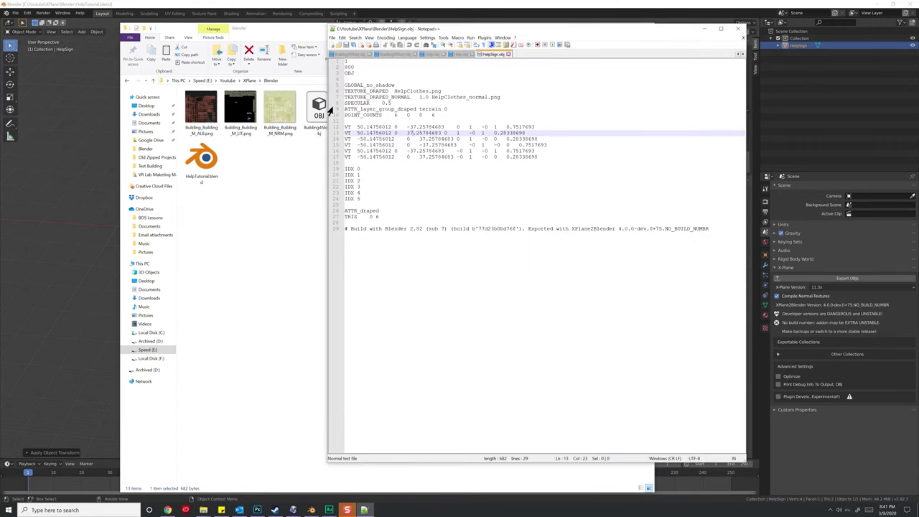
Review the no-shadow, draped texture, terrain layer group and vertex lines, close Notepad++, select the three files
drag(349, 85, 402, 86)
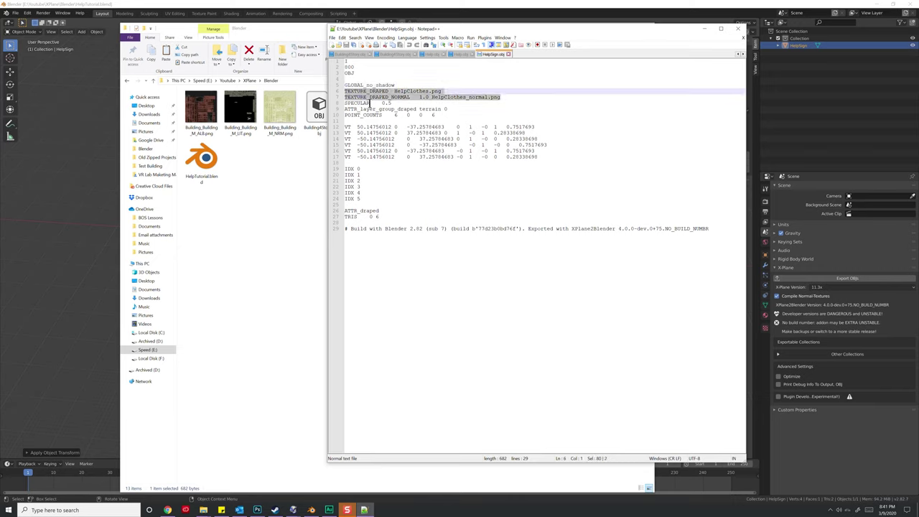
drag(345, 103, 403, 103)
click(441, 107)
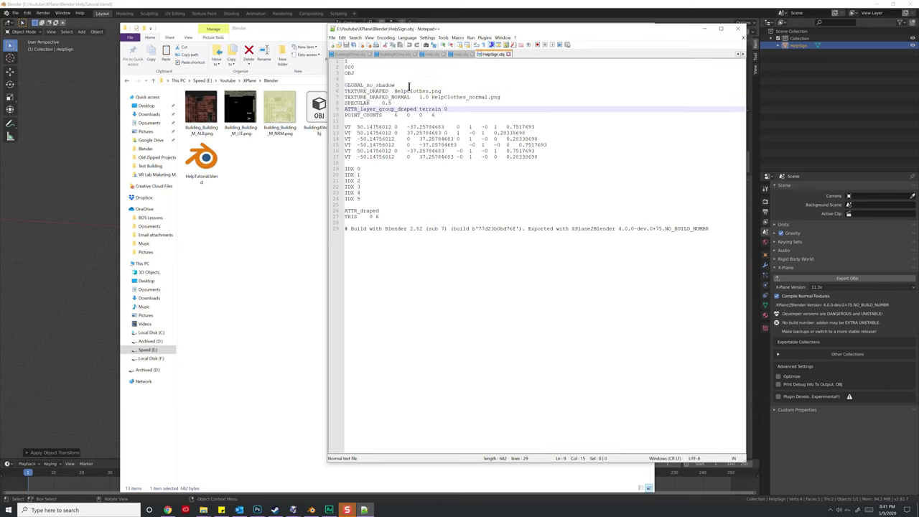
double_click(426, 109)
double_click(445, 109)
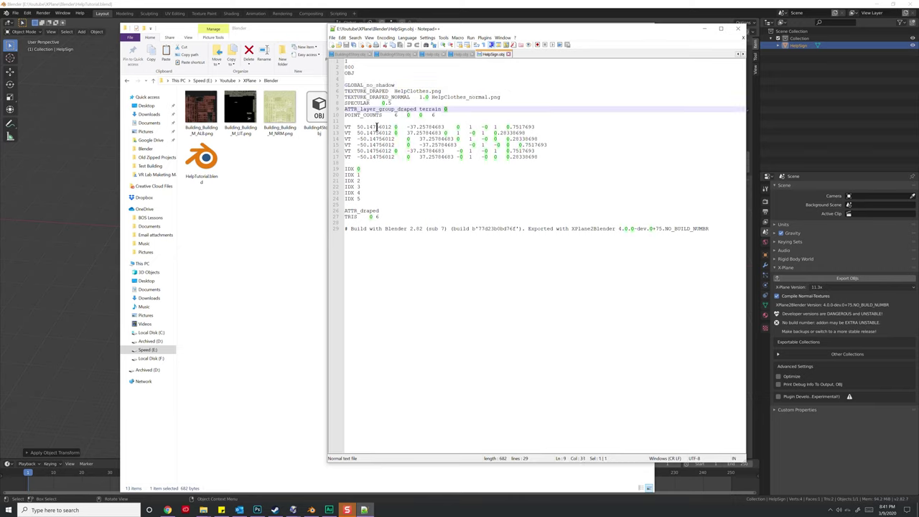
drag(485, 168, 551, 117)
drag(560, 149, 550, 120)
click(555, 153)
triple_click(369, 210)
click(393, 206)
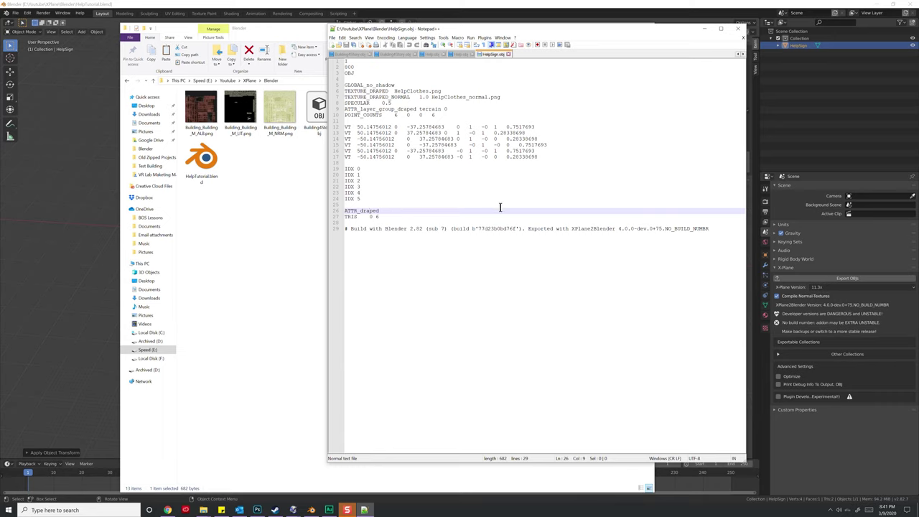
key(alt+F4)
drag(544, 181, 633, 105)
Copy both HelpClothes PNGs and HelpSign.obj, then bring up the Test Building folder
right_click(633, 104)
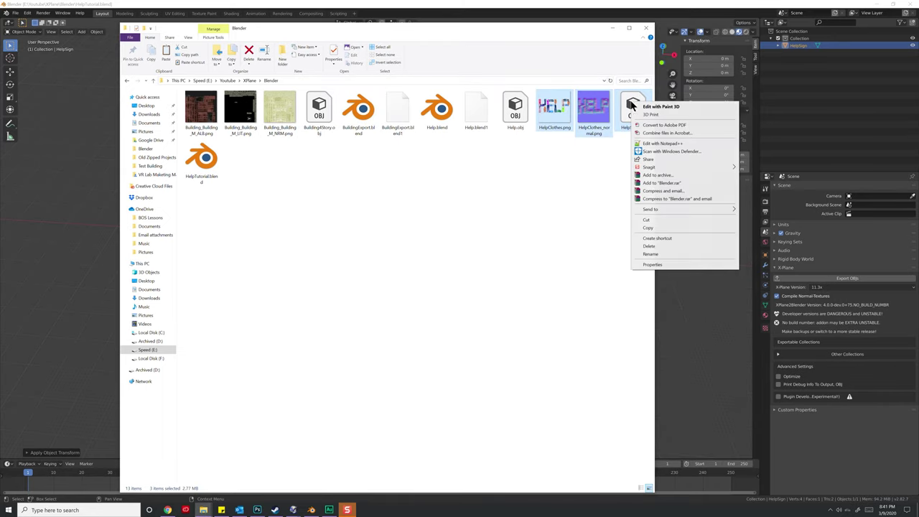
click(649, 228)
click(409, 144)
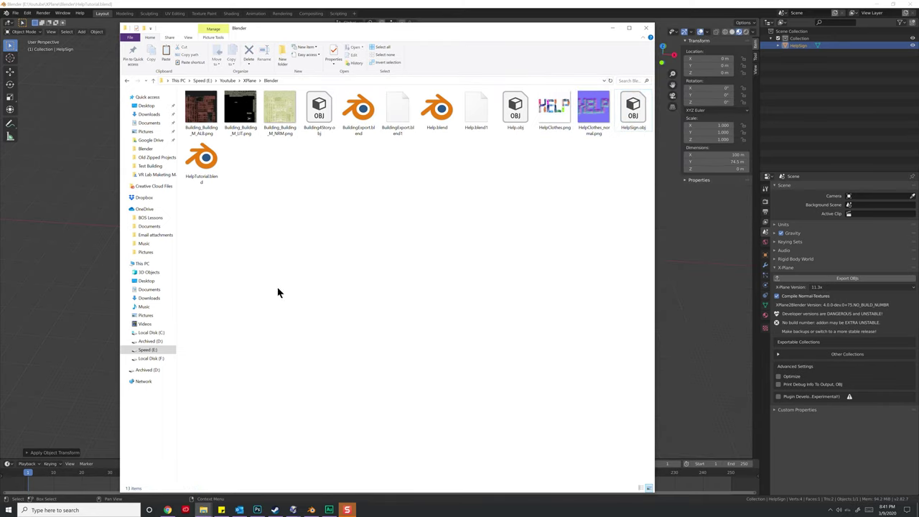
click(205, 509)
click(225, 477)
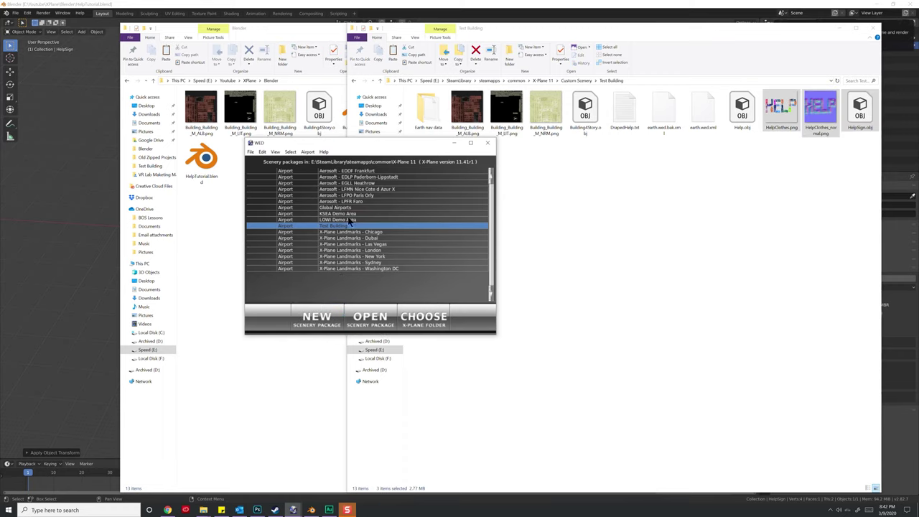
click(663, 214)
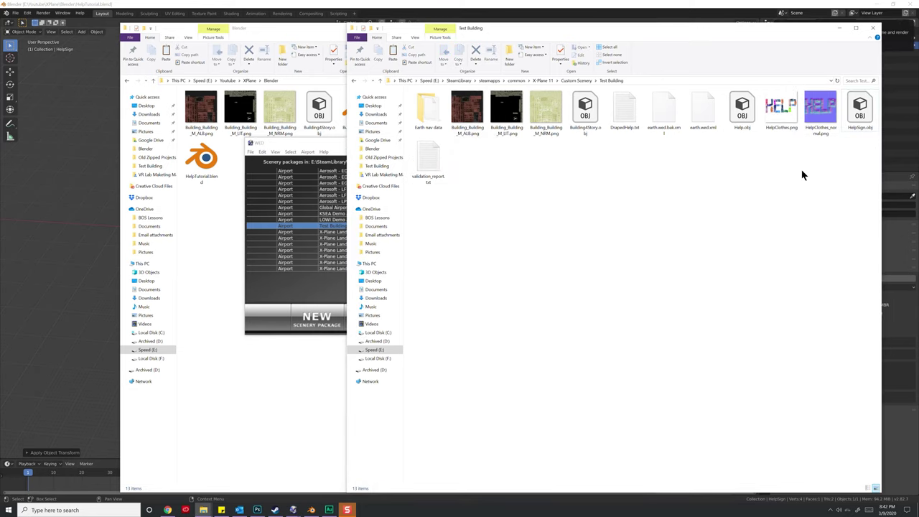
Create a Help folder in Test Building and paste the three sign files into it
right_click(585, 180)
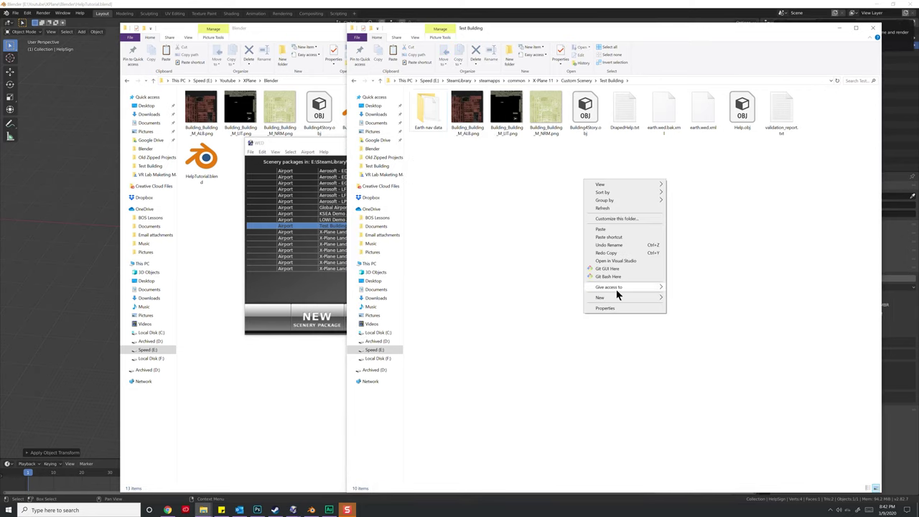
mouse_move(643, 300)
click(681, 298)
text(Help)
key(Return)
double_click(467, 109)
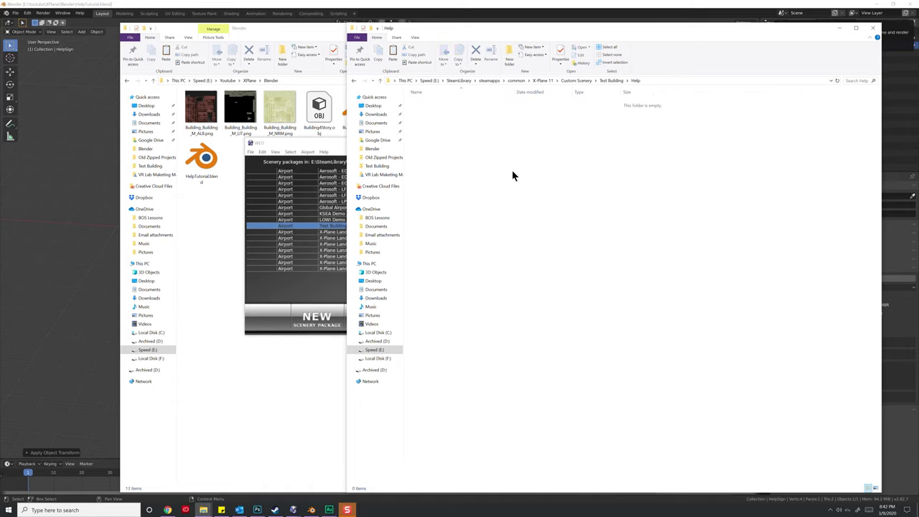
right_click(513, 173)
click(534, 221)
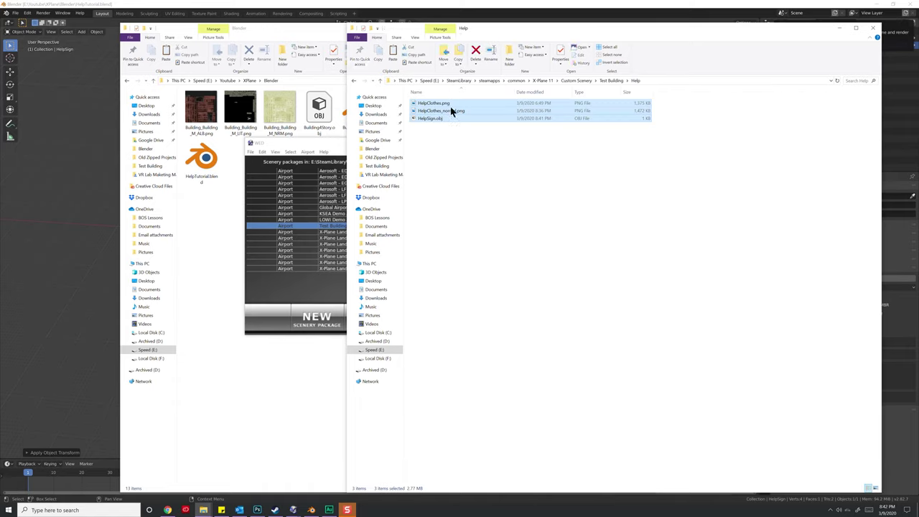
click(485, 187)
click(328, 149)
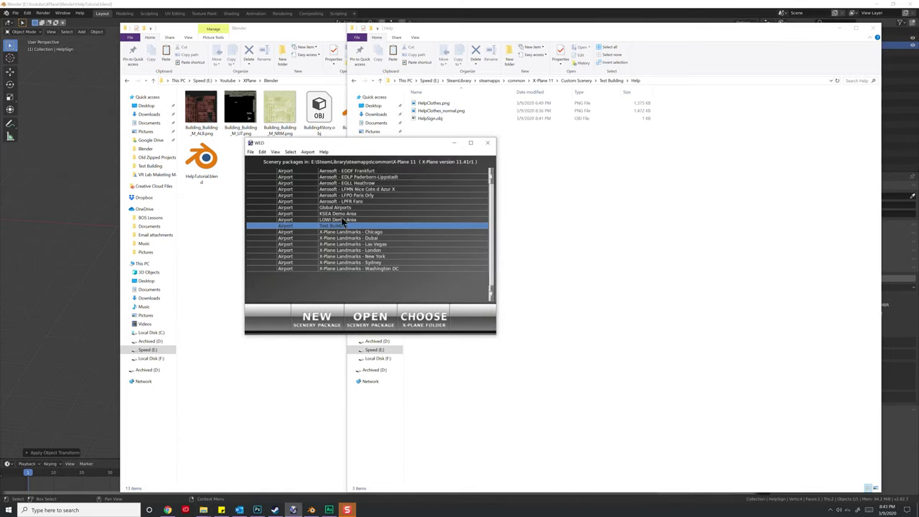
Open the Test Building package in WED and zoom the map in on Colorado
click(369, 317)
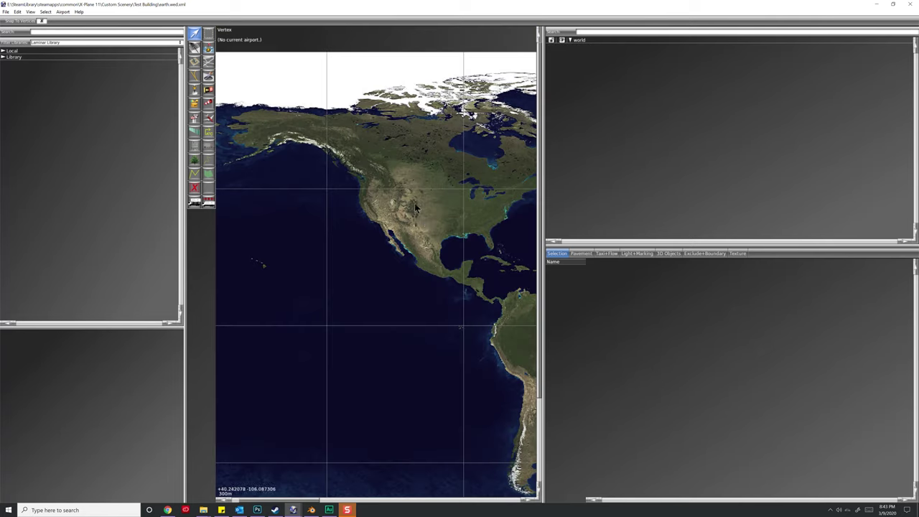
scroll(412, 206, up, 10)
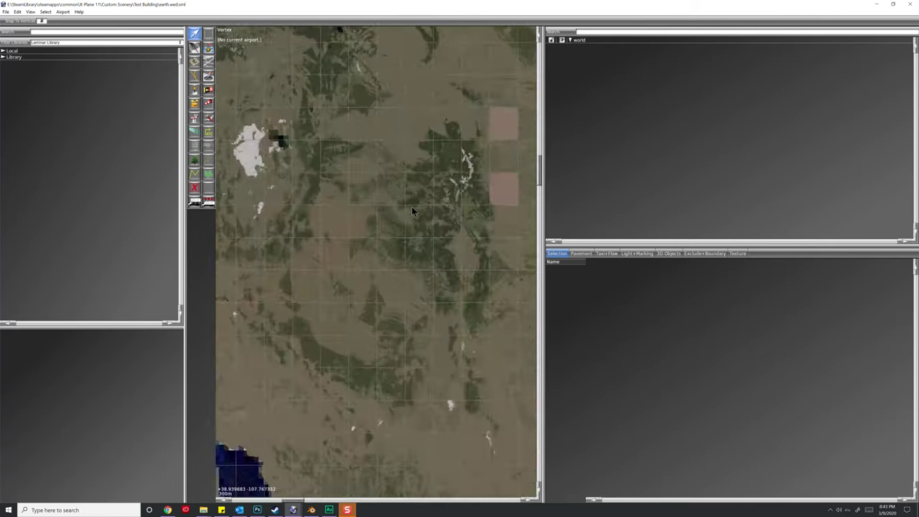
scroll(385, 284, up, 5)
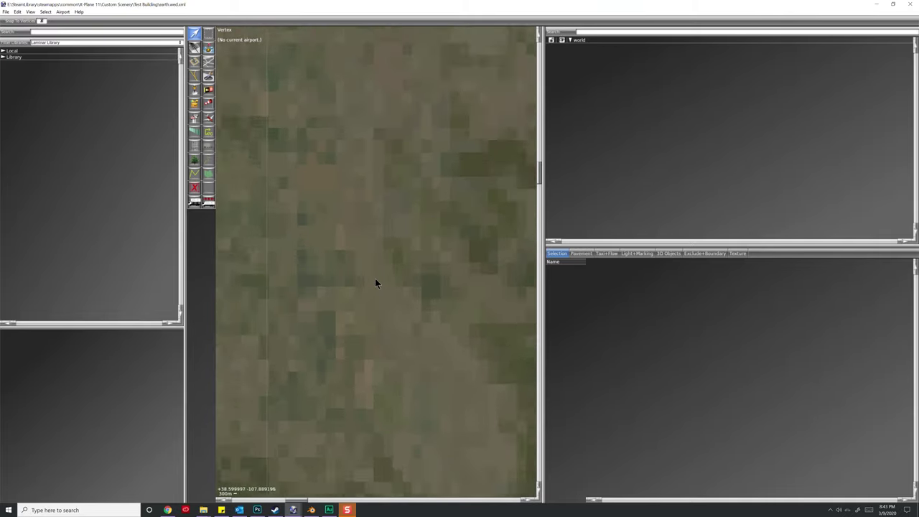
scroll(392, 257, down, 5)
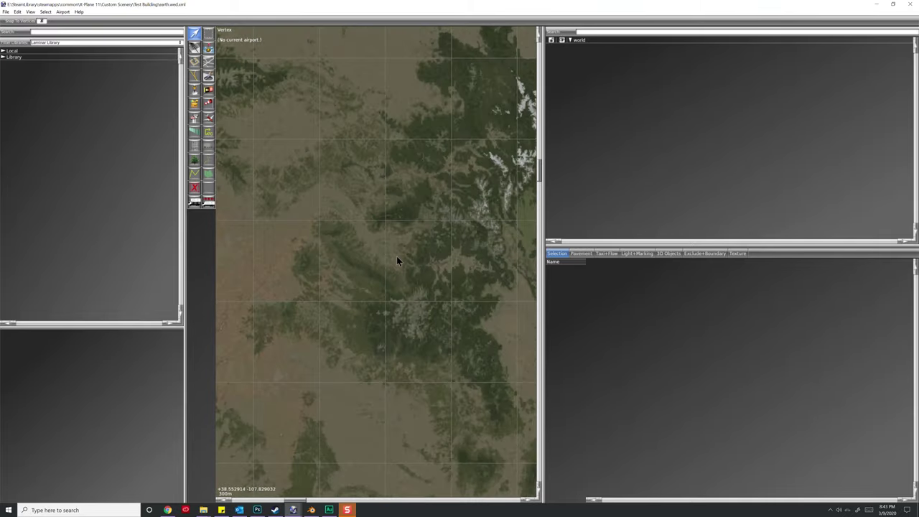
scroll(396, 259, up, 6)
scroll(397, 270, up, 5)
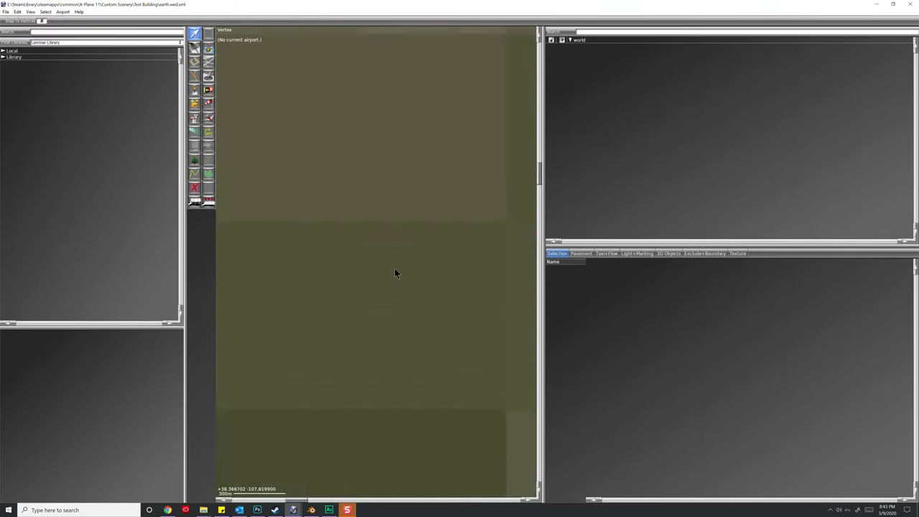
scroll(393, 231, up, 2)
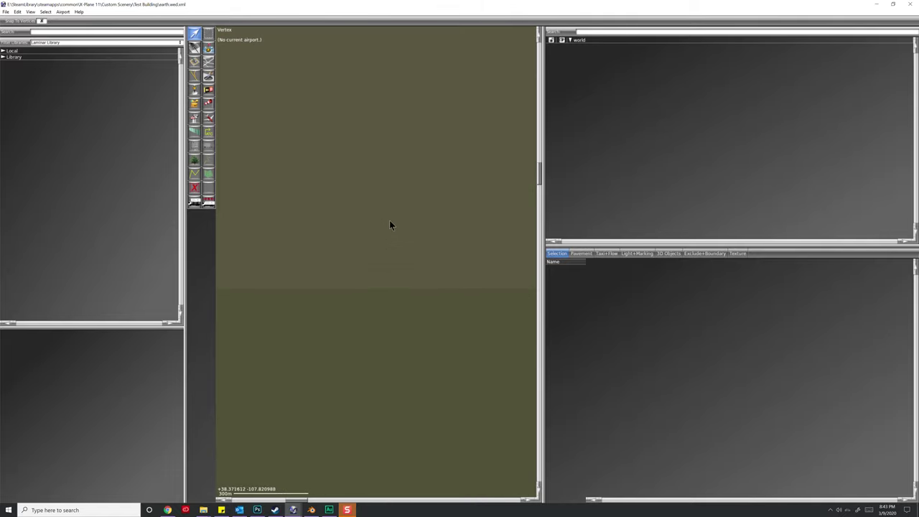
Create a new airport named Mission Command with airport ID MCXXX
click(63, 12)
click(72, 21)
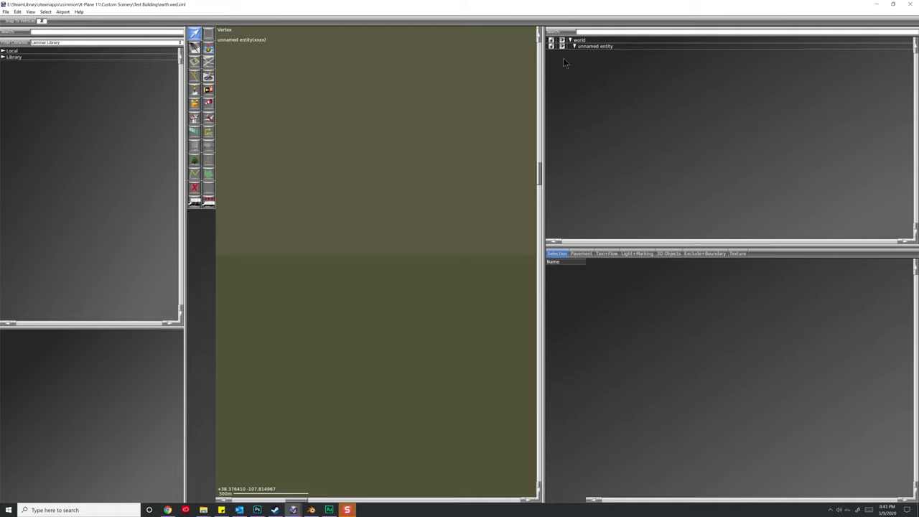
click(584, 48)
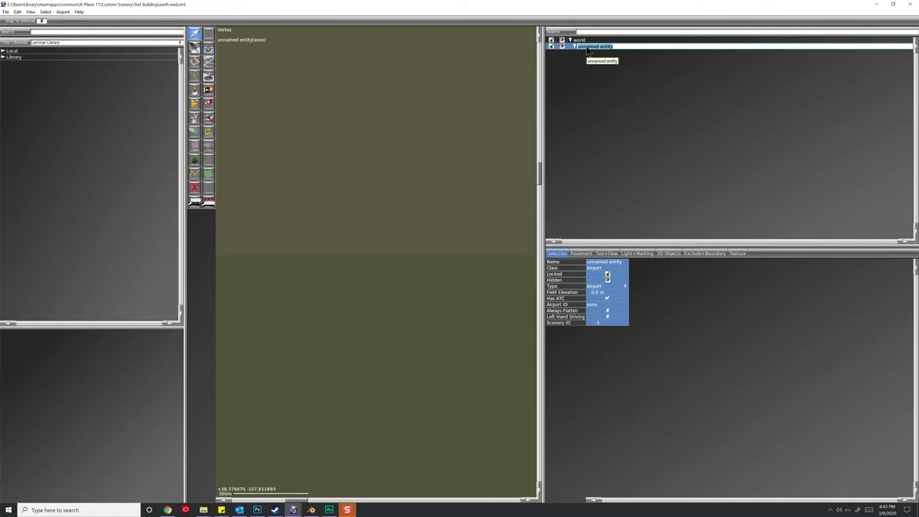
text(Mos)
text(sion Command)
key(Return)
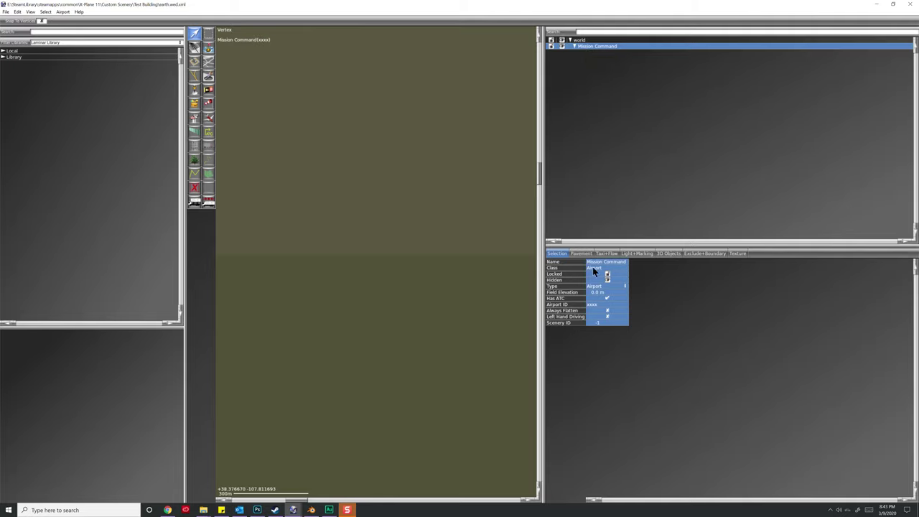
click(600, 305)
text(MCXXX)
key(Return)
Add GUI Label metadata to the airport with the value 2D
click(63, 12)
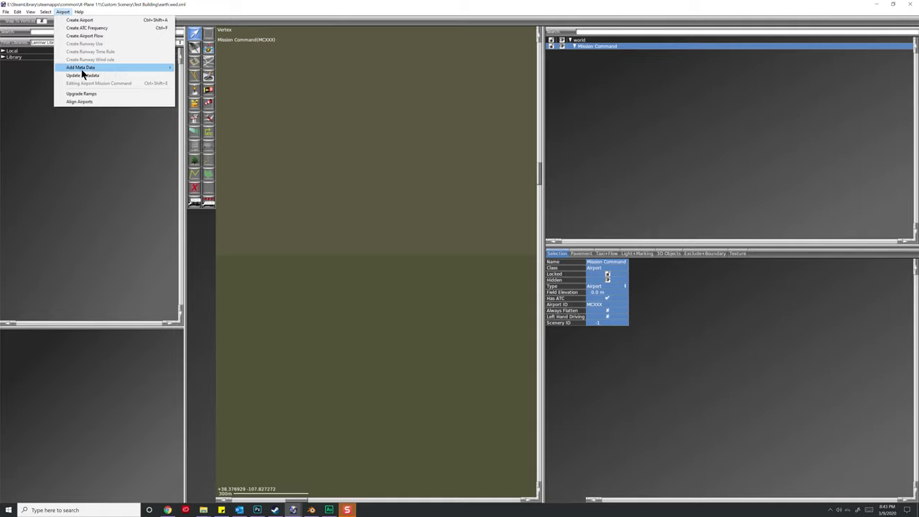
mouse_move(82, 68)
click(205, 107)
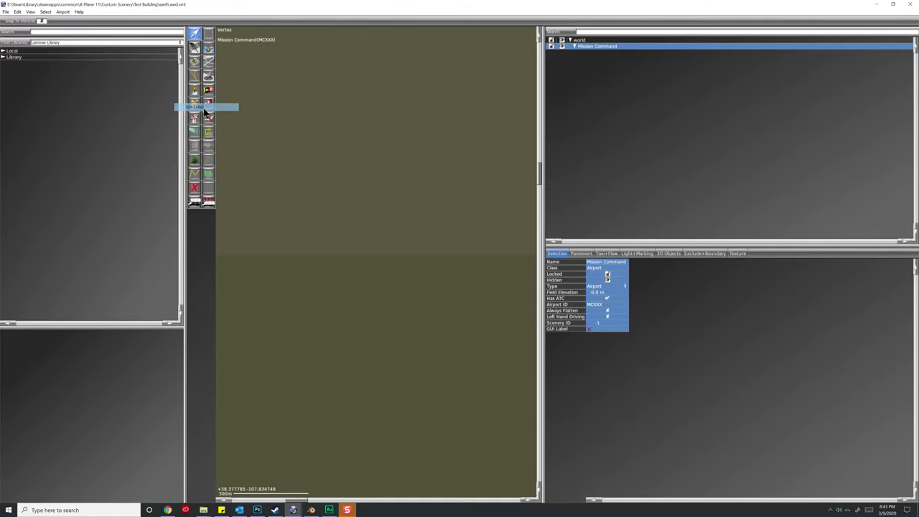
click(602, 329)
key(Return)
Draw runway 17/35 down the map centre and an exclusion rectangle enclosing it
click(194, 48)
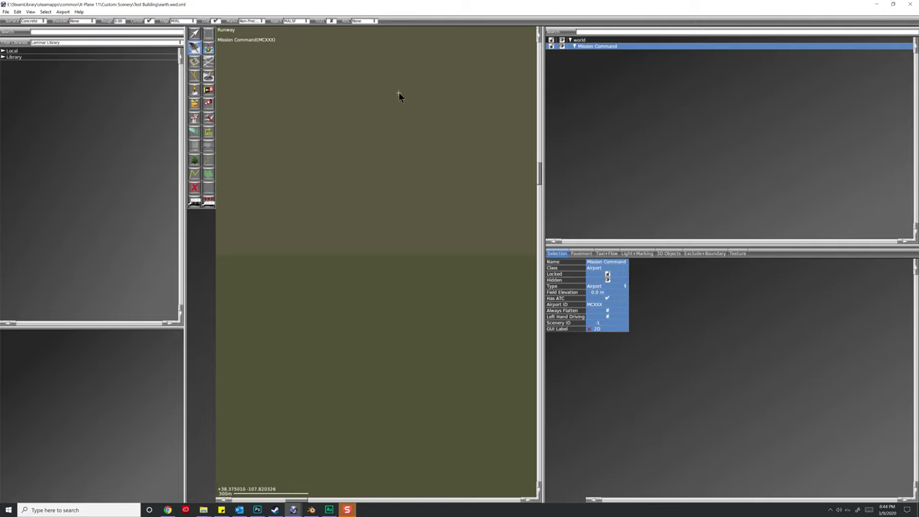
click(400, 336)
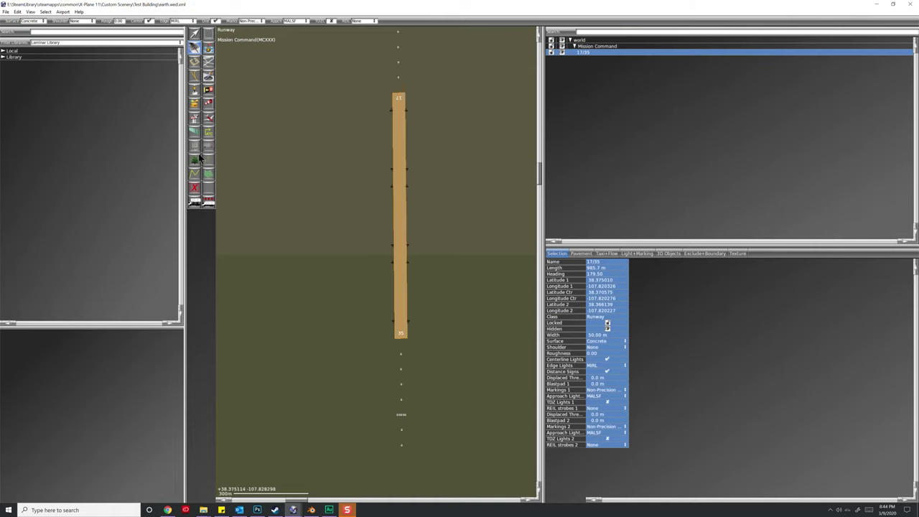
click(196, 186)
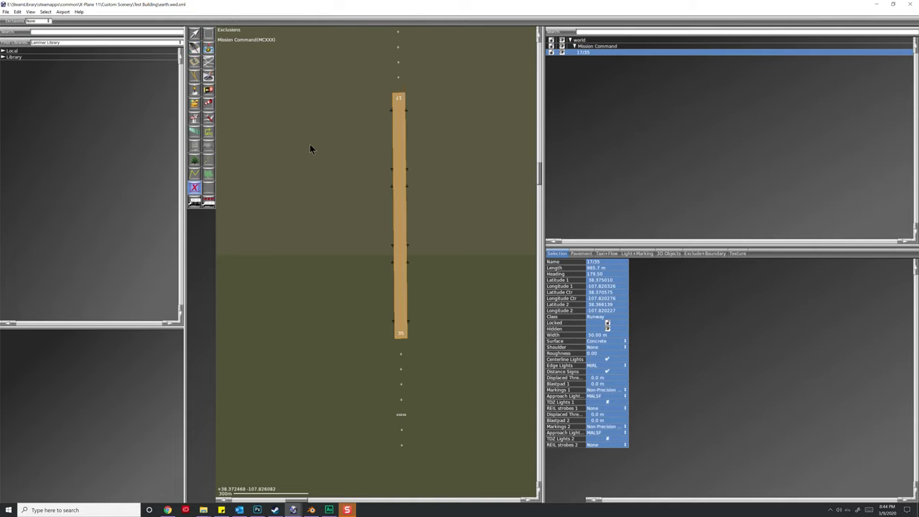
click(370, 68)
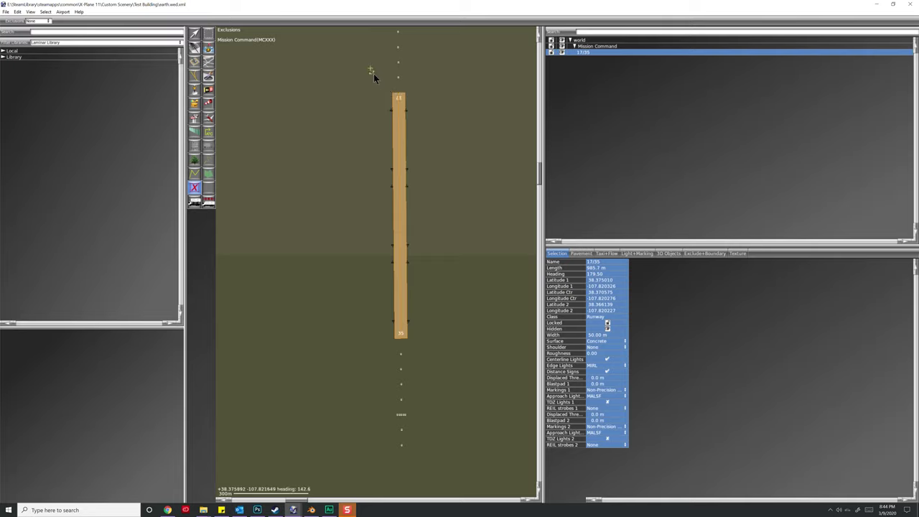
click(428, 372)
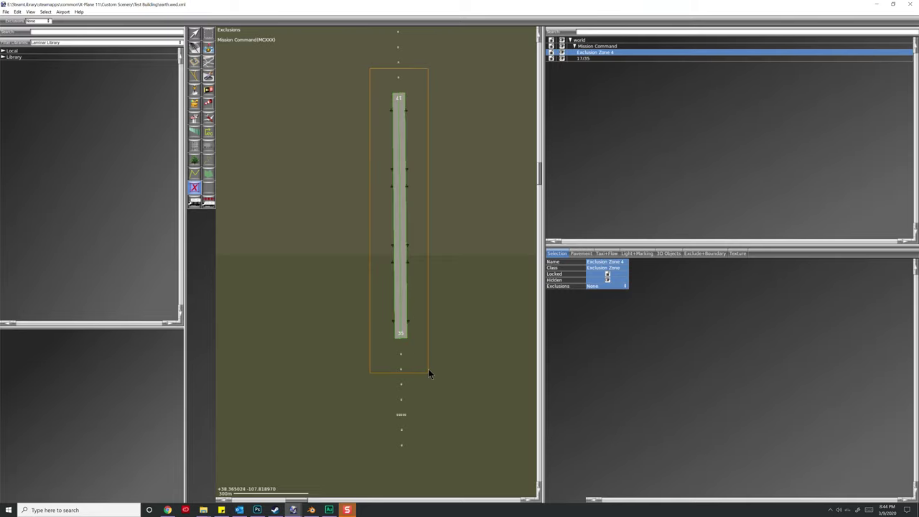
Make Exclusion Zone 4 exclude objects, facades, forests, beaches and road networks
click(593, 286)
click(607, 291)
click(606, 287)
click(607, 295)
click(607, 287)
click(606, 303)
click(606, 287)
click(605, 310)
click(606, 286)
click(610, 319)
click(602, 287)
click(608, 320)
click(601, 288)
click(607, 340)
click(605, 286)
click(609, 334)
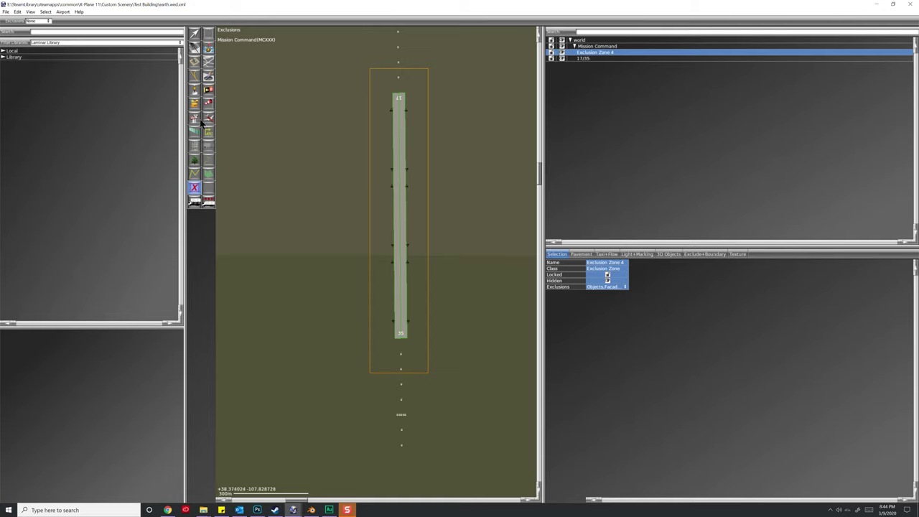
Expand the Local library and its Help folder to reveal HelpSign.obj
click(4, 51)
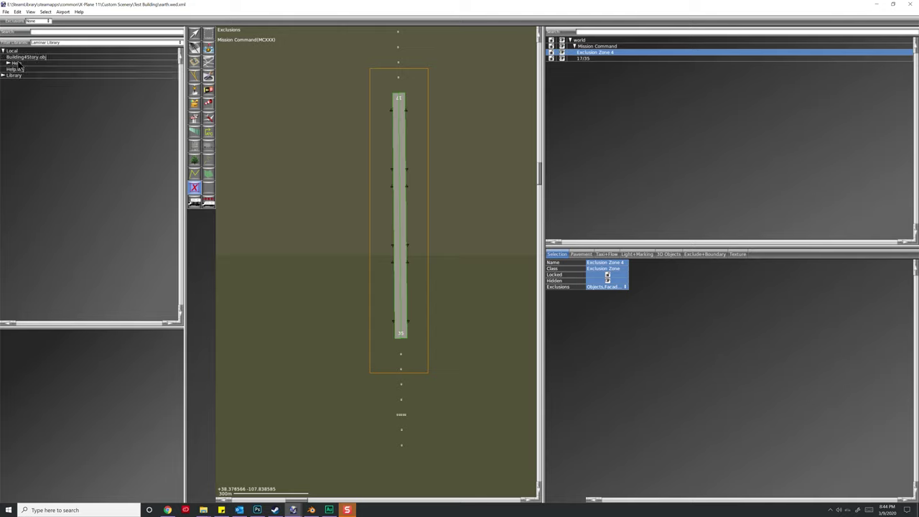
click(22, 64)
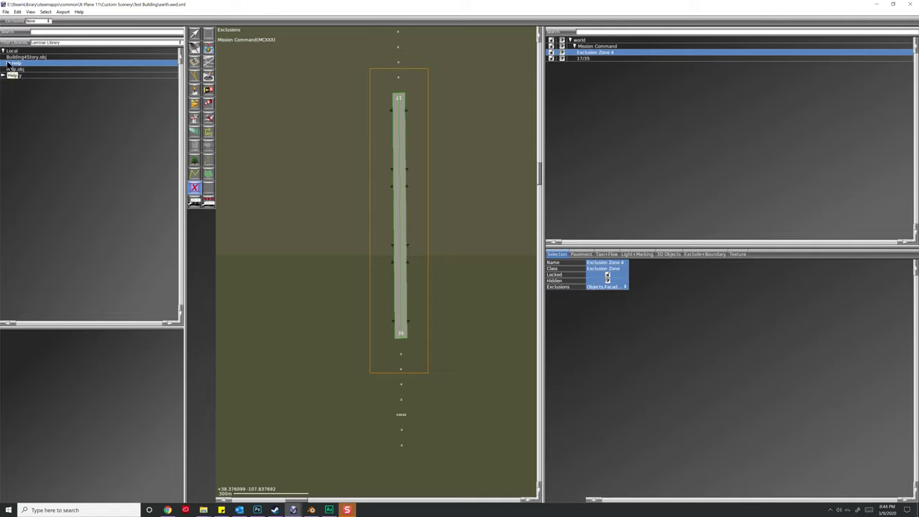
click(8, 63)
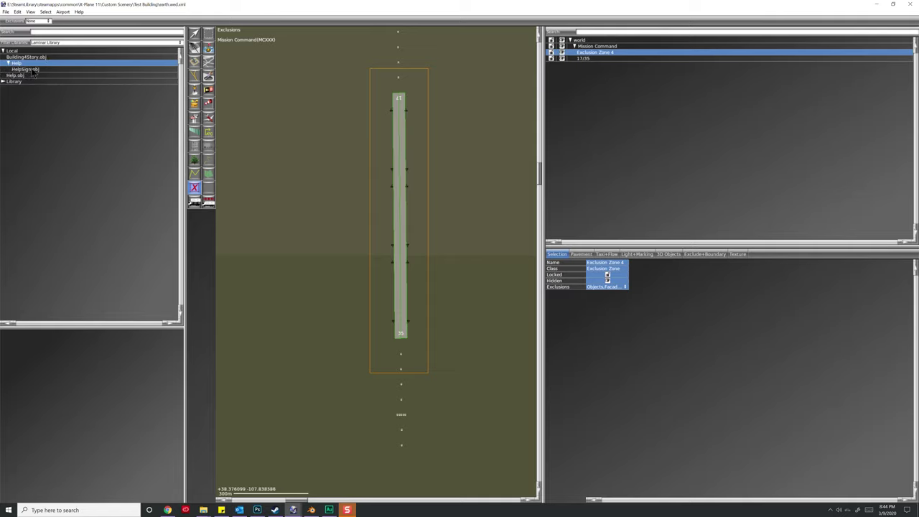
Select HelpSign.obj for placement and view its preview from the top
click(25, 69)
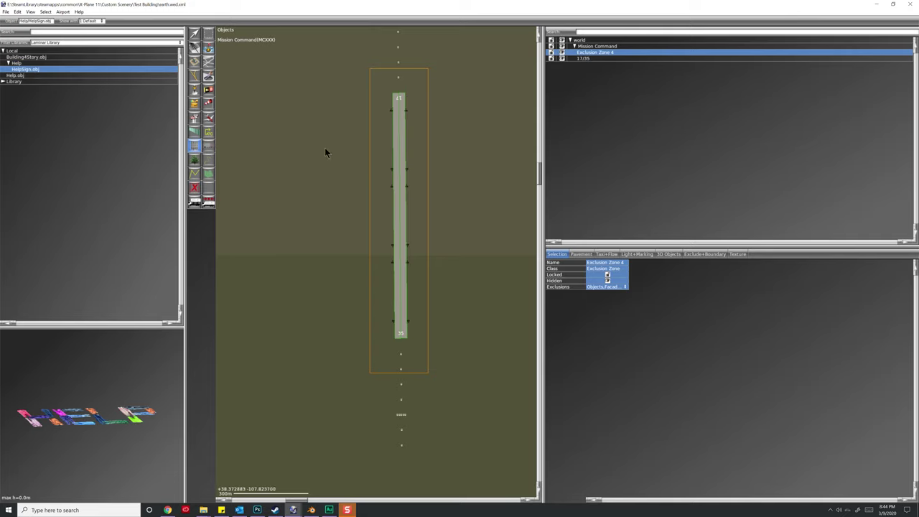
drag(116, 437, 99, 409)
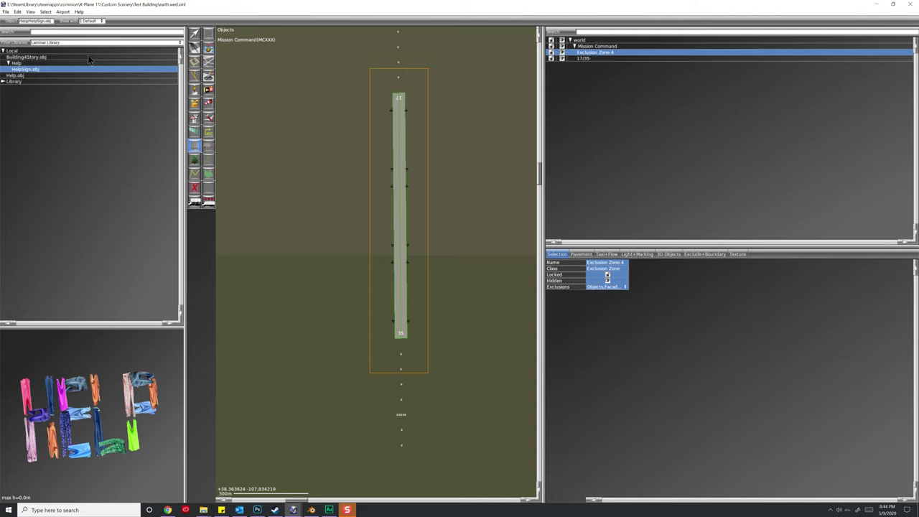
click(196, 146)
Place HelpSigns along the runway's upper left side and top corners, angled outward
drag(335, 133, 368, 138)
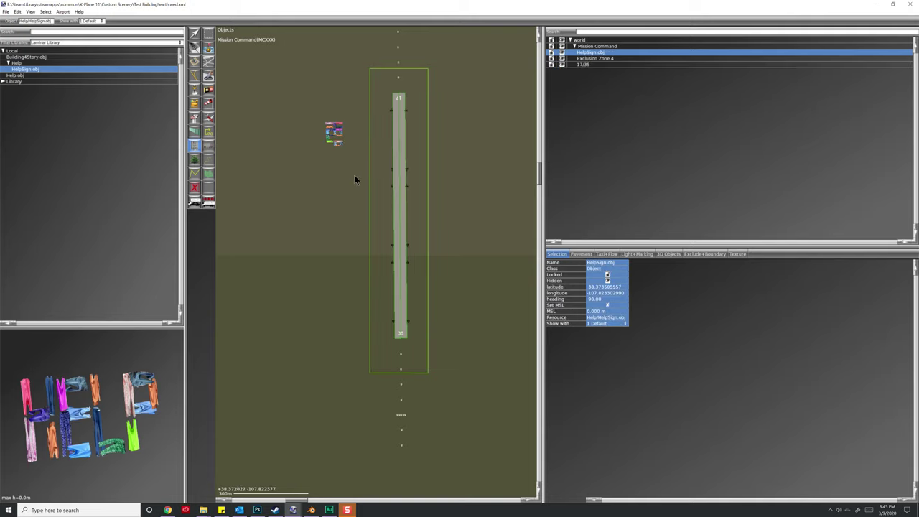
key(ctrl+z)
drag(351, 134, 295, 134)
drag(349, 203, 312, 202)
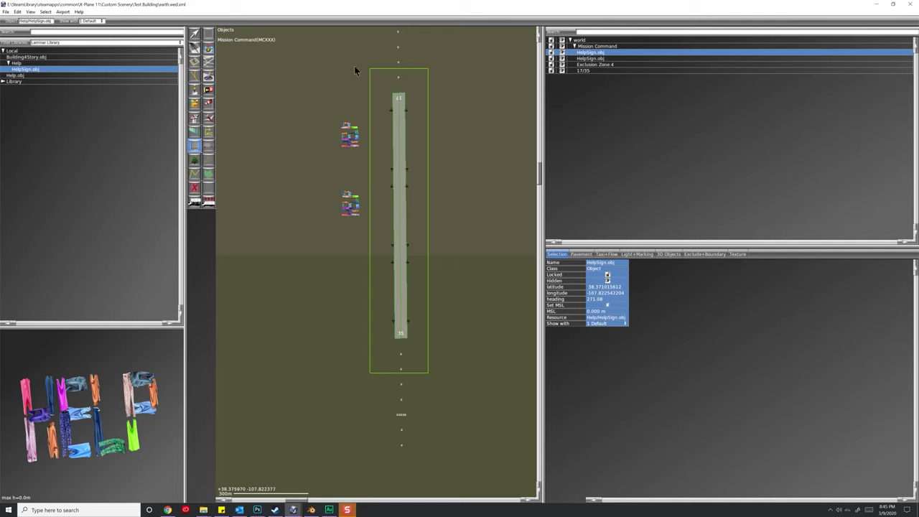
drag(358, 62, 338, 37)
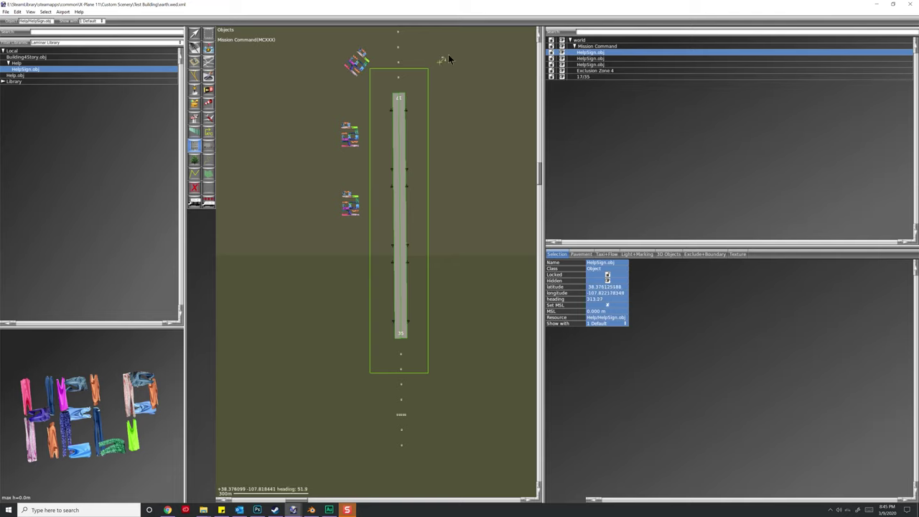
drag(440, 61, 451, 51)
drag(444, 131, 481, 132)
Place the remaining HelpSigns down the right side, bottom corners and lower left
click(442, 202)
click(444, 270)
drag(447, 332, 502, 341)
click(436, 382)
drag(357, 388, 324, 399)
drag(345, 334, 294, 333)
drag(351, 267, 300, 265)
scroll(399, 239, down, 3)
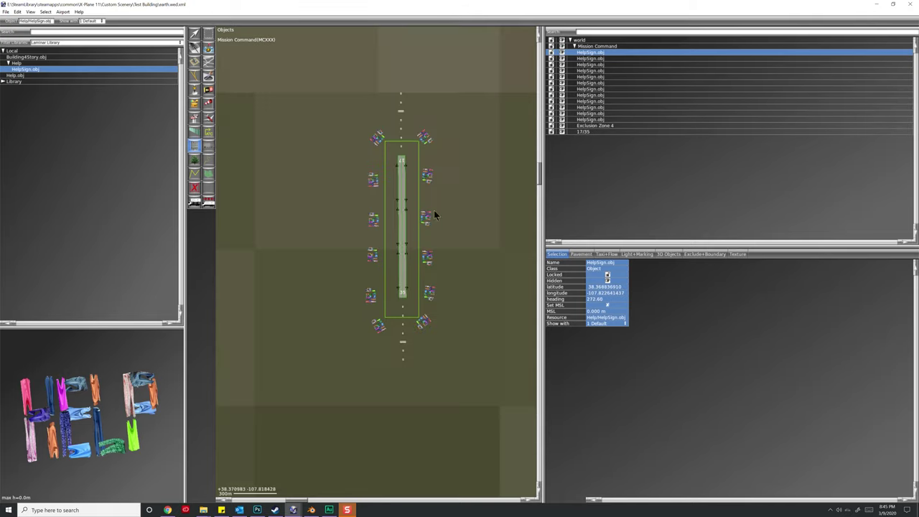
Validate the Mission Command airport scenery and dismiss the results
click(593, 46)
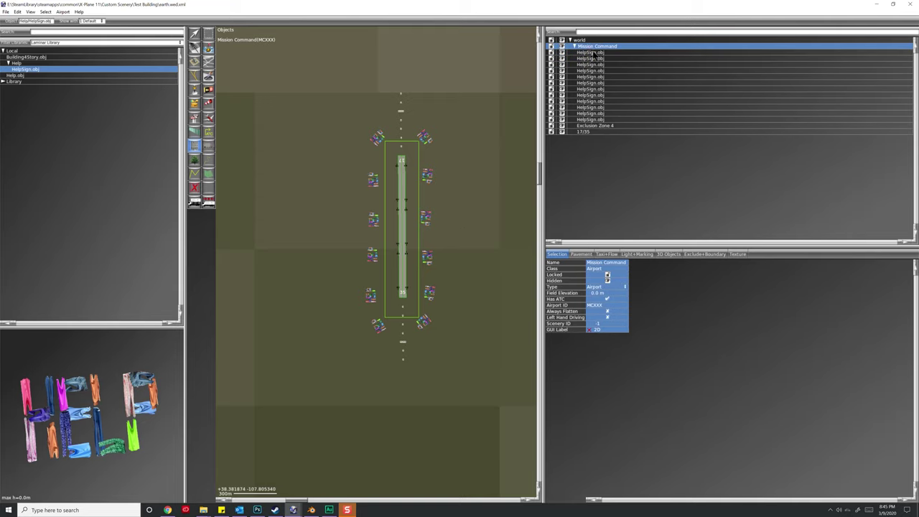
click(596, 54)
shift+click(587, 120)
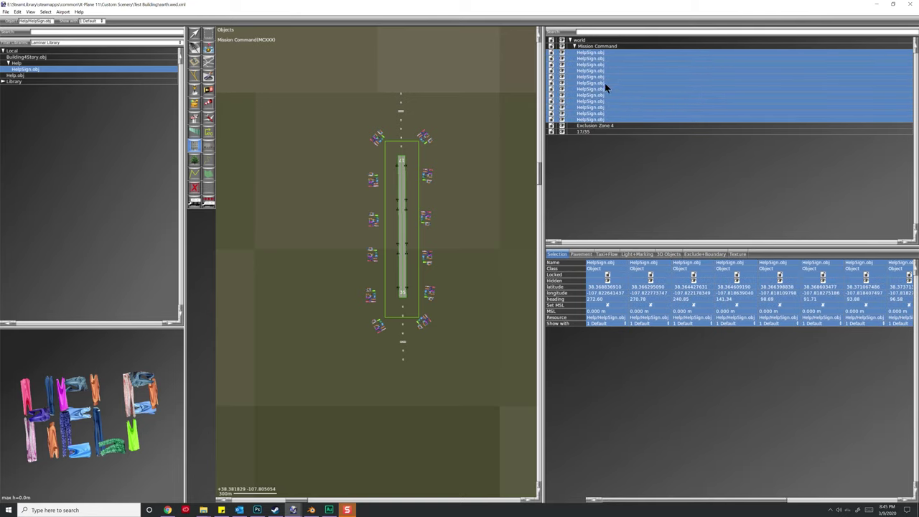
click(598, 46)
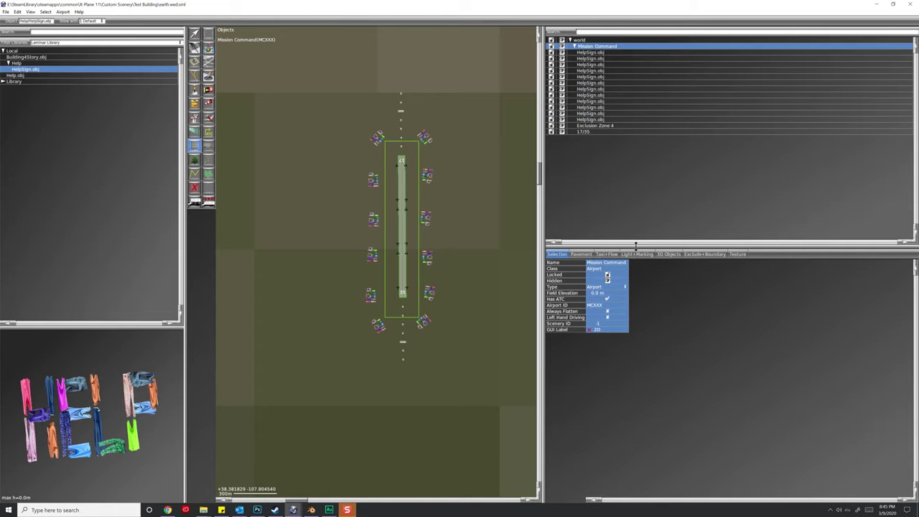
click(6, 11)
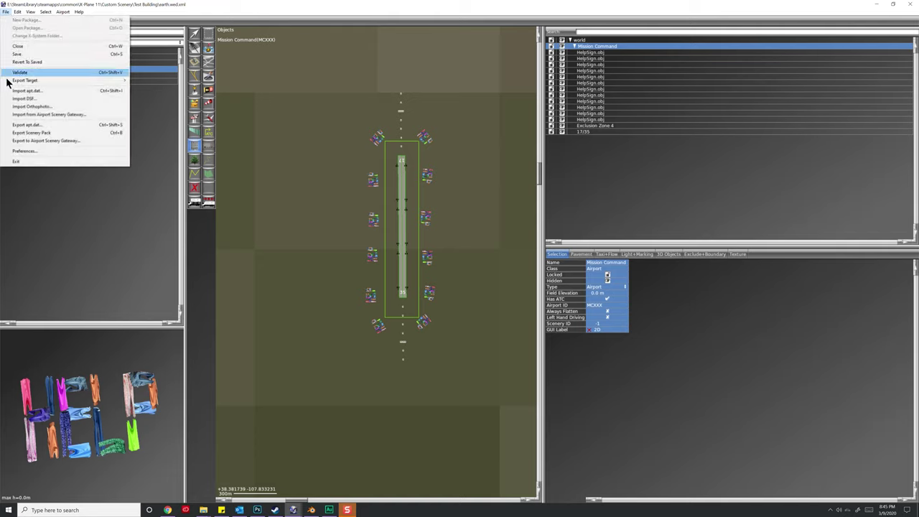
click(31, 133)
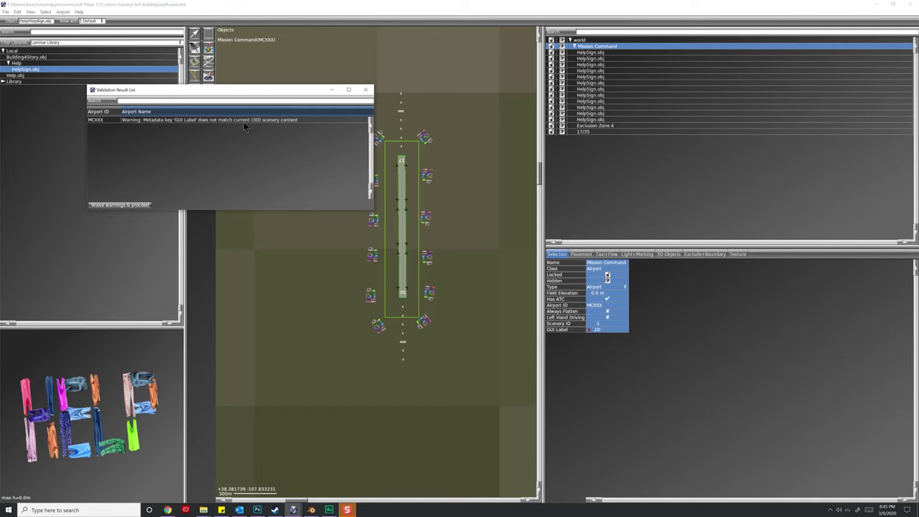
click(366, 89)
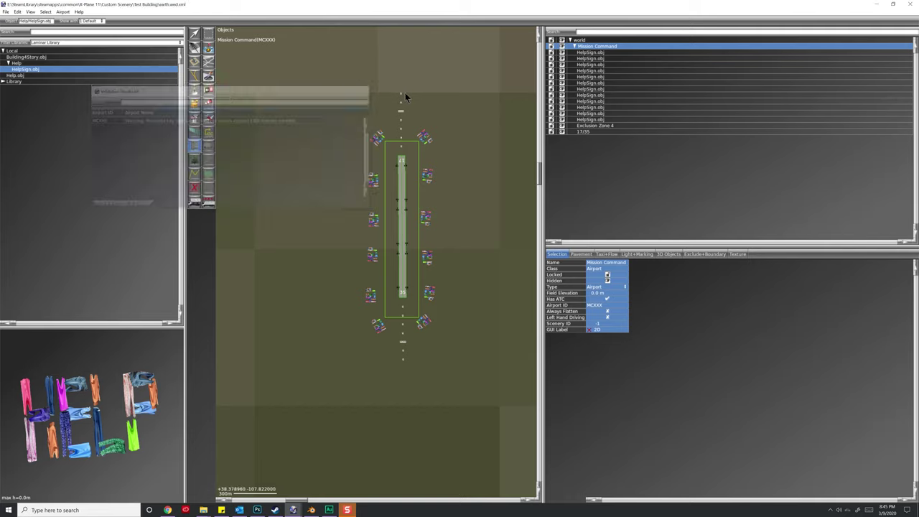
Move all twelve HelpSign objects out of Mission Command directly under world
click(599, 55)
shift+click(600, 120)
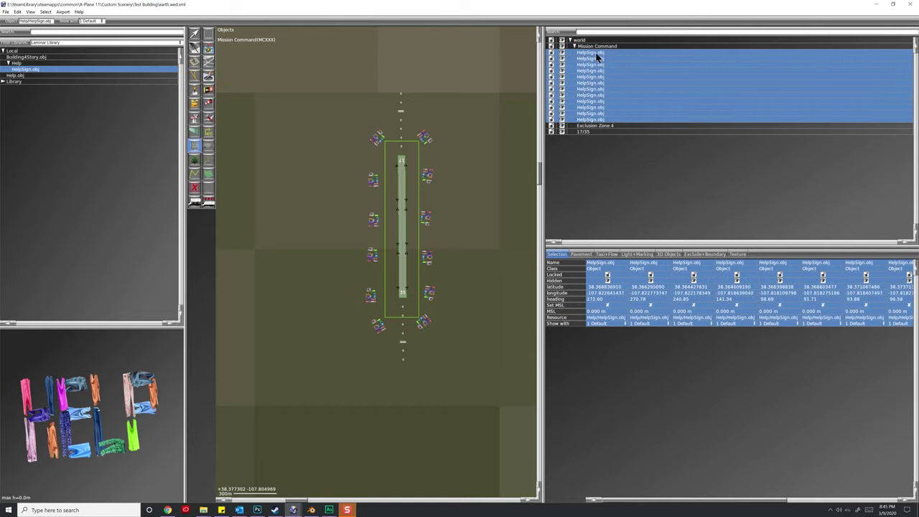
drag(598, 58, 598, 50)
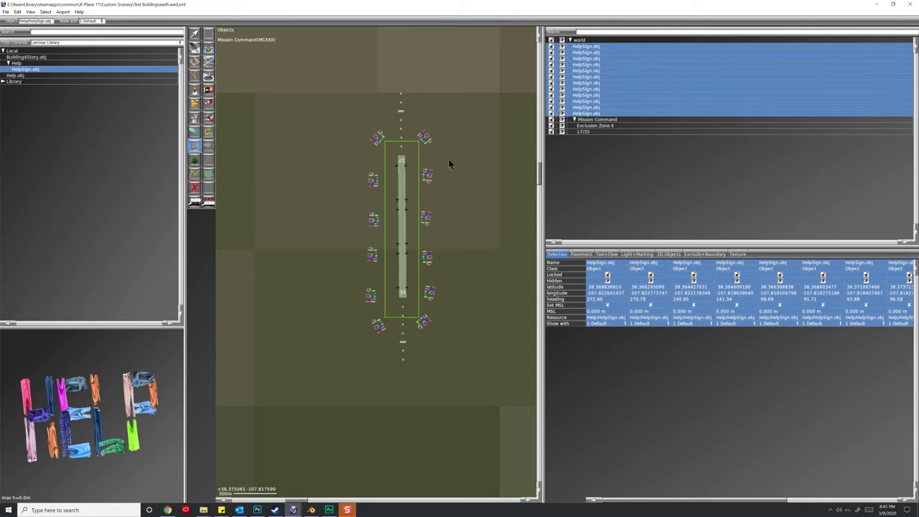
Export the scenery pack and clear the sign selection
click(6, 13)
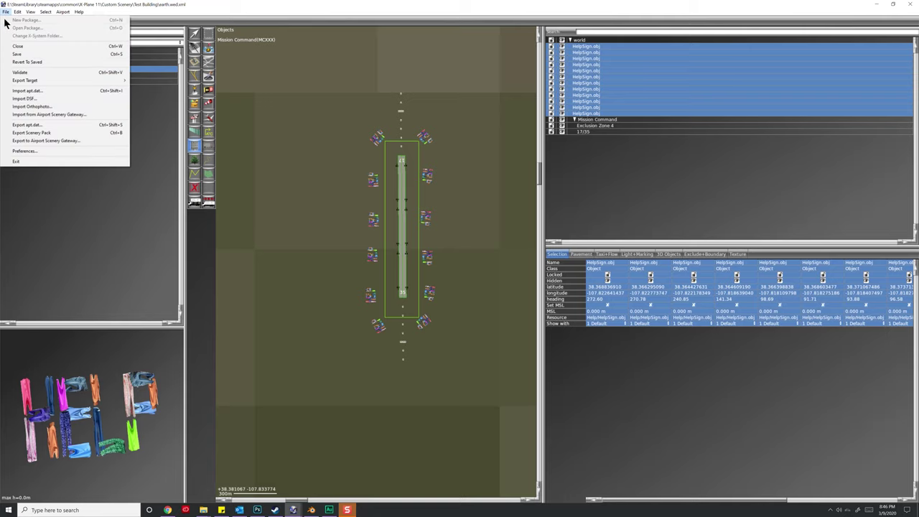
click(32, 133)
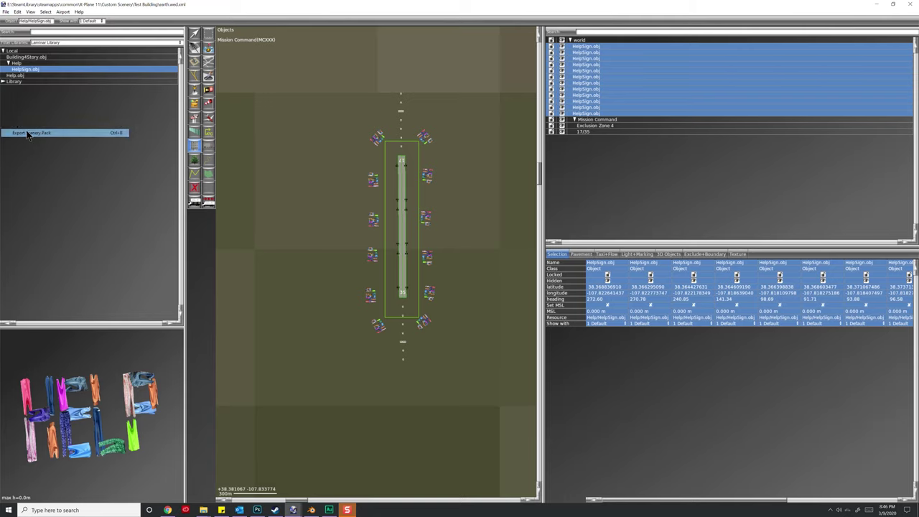
click(598, 138)
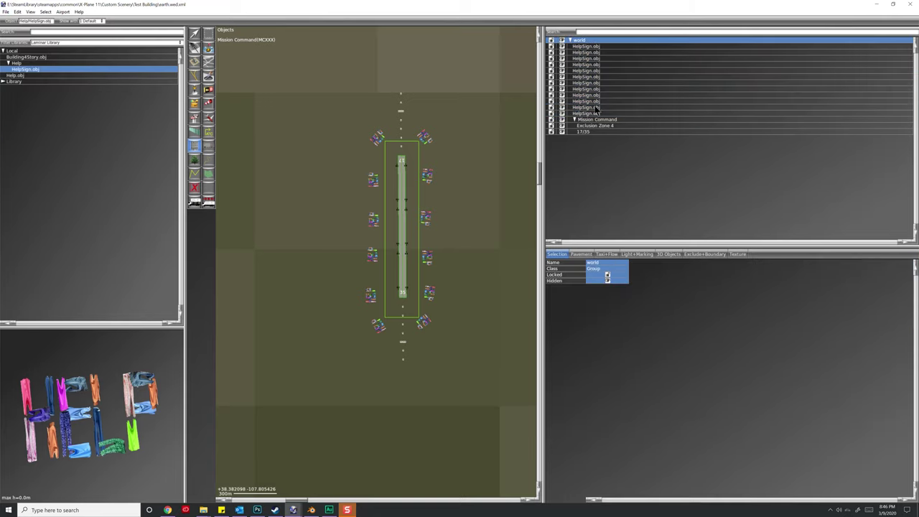
scroll(424, 201, down, 10)
scroll(411, 196, up, 3)
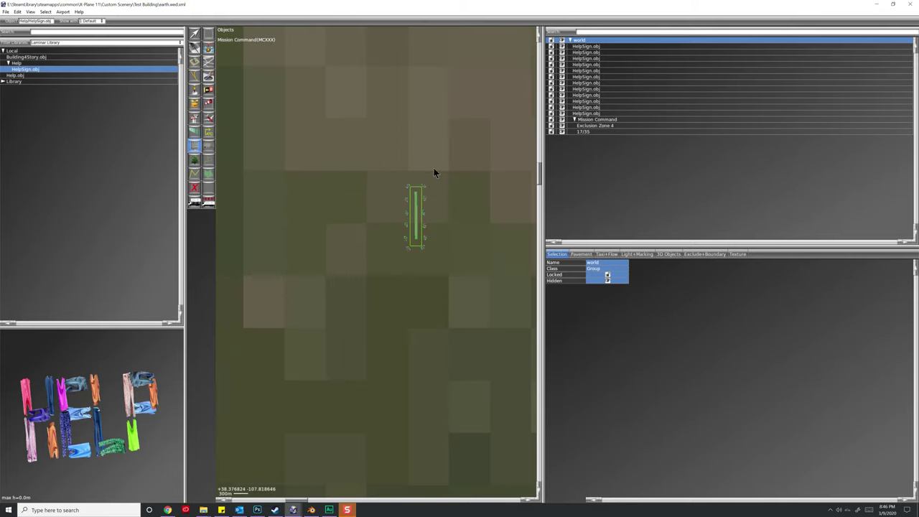
Select the placed HelpSigns, including the stray sign far from the runway
click(588, 76)
scroll(336, 182, up, 2)
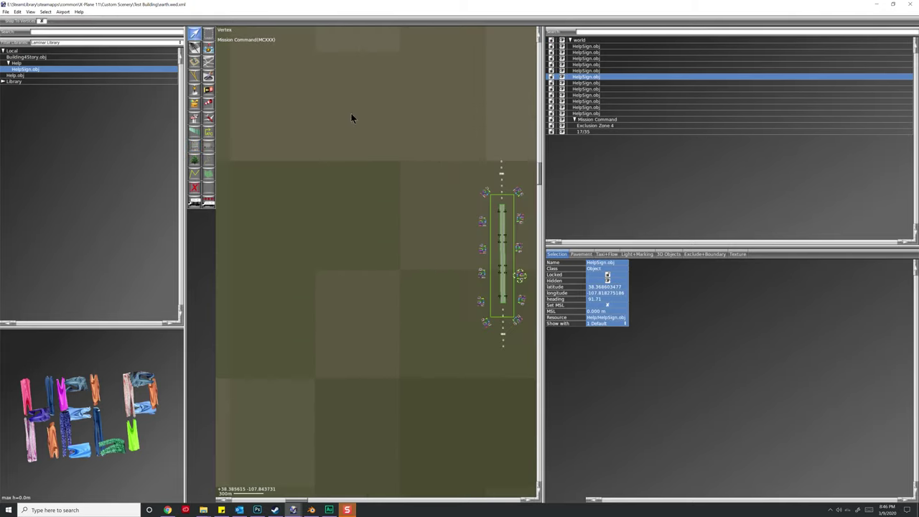
mouse_move(486, 198)
mouse_down()
mouse_move(269, 102)
mouse_move(486, 196)
mouse_up()
click(485, 194)
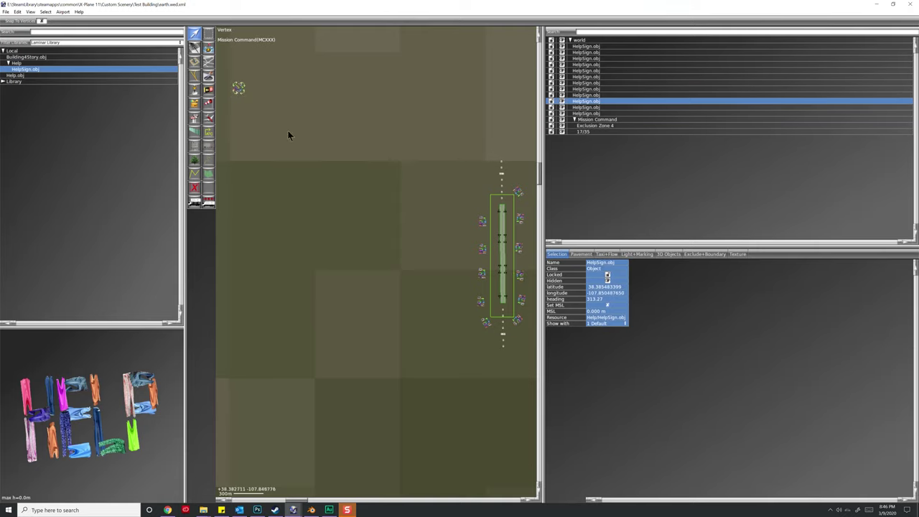
scroll(352, 158, down, 2)
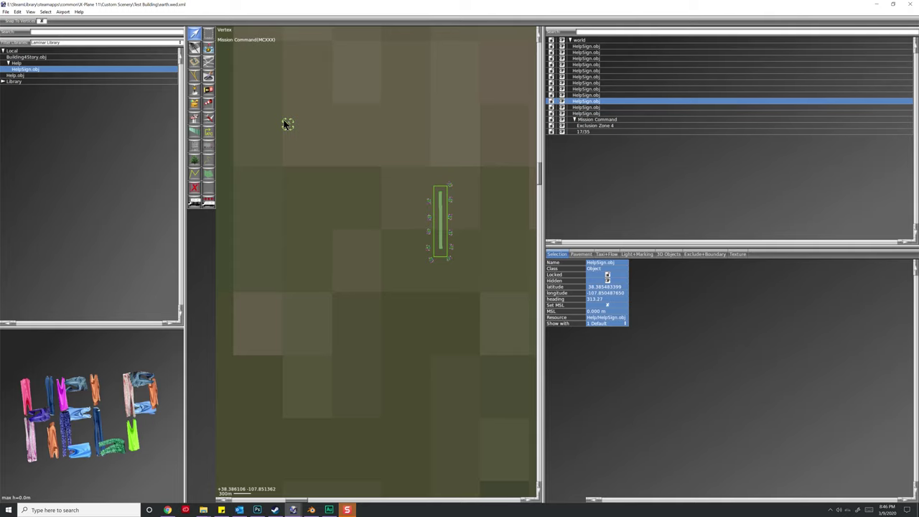
scroll(498, 211, up, 4)
Re-export the scenery pack, clear the selection, and close or minimize the WED windows
click(6, 11)
click(32, 133)
click(425, 147)
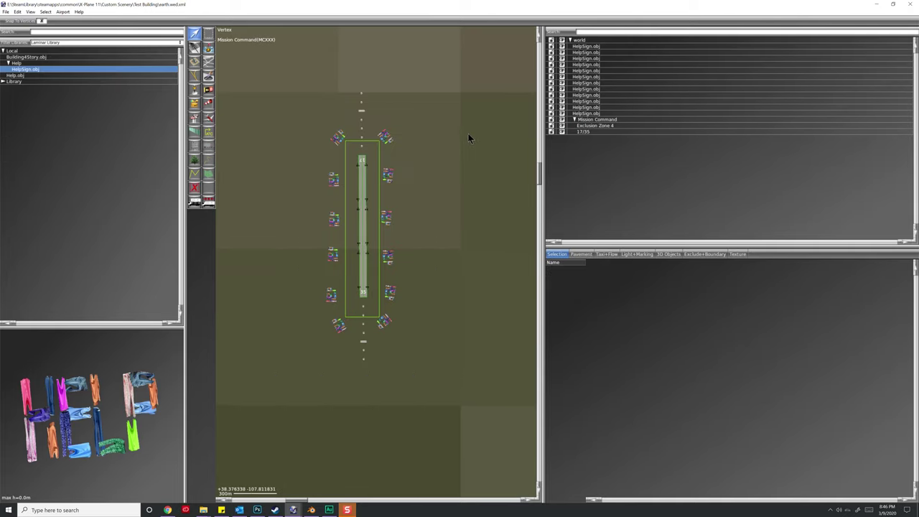
click(886, 7)
click(458, 146)
click(837, 28)
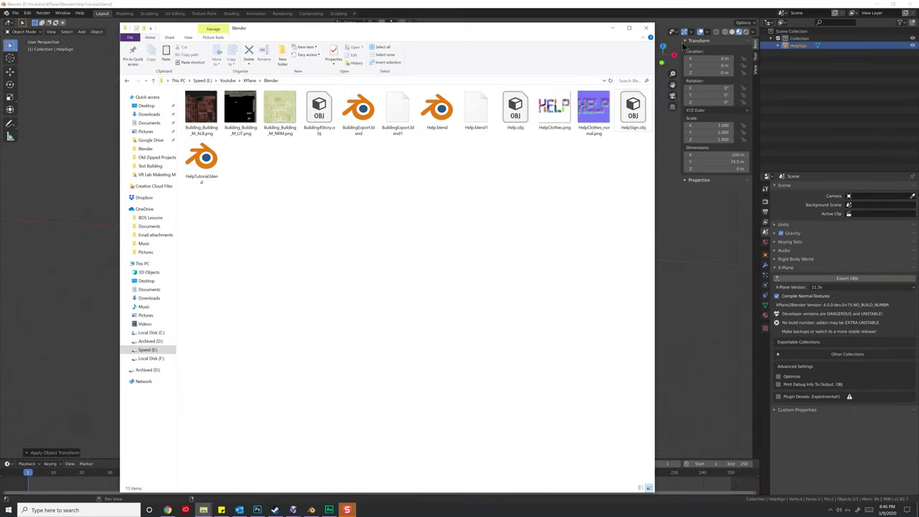
Launch X-Plane 11 from Steam and start a new flight at Mission Command, found via MCXX
click(616, 27)
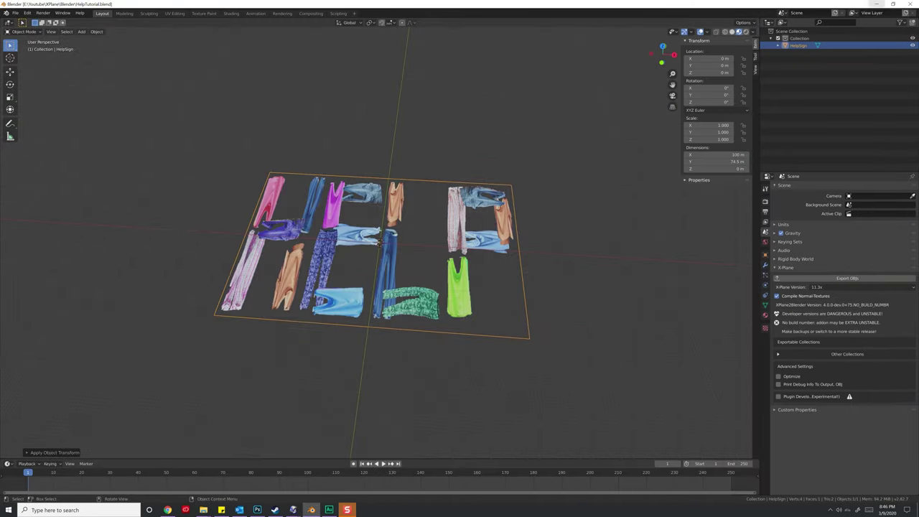
click(275, 510)
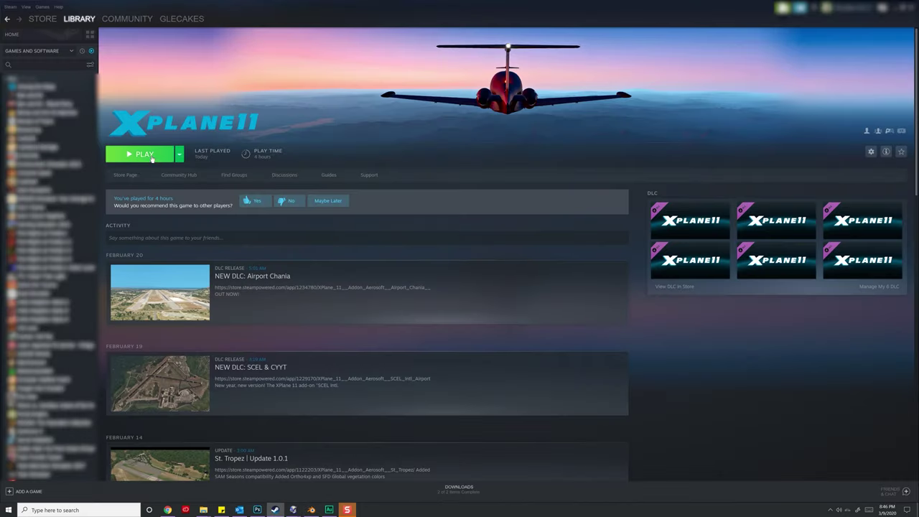
click(145, 154)
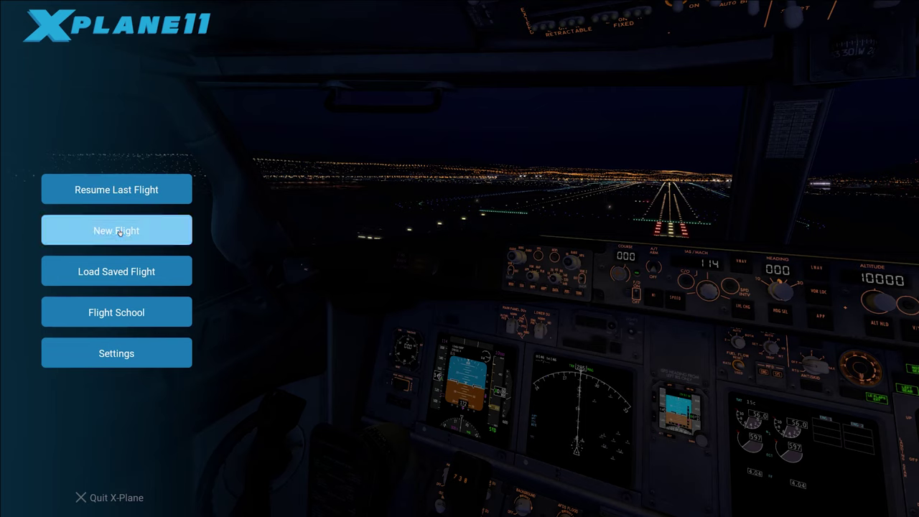
click(118, 232)
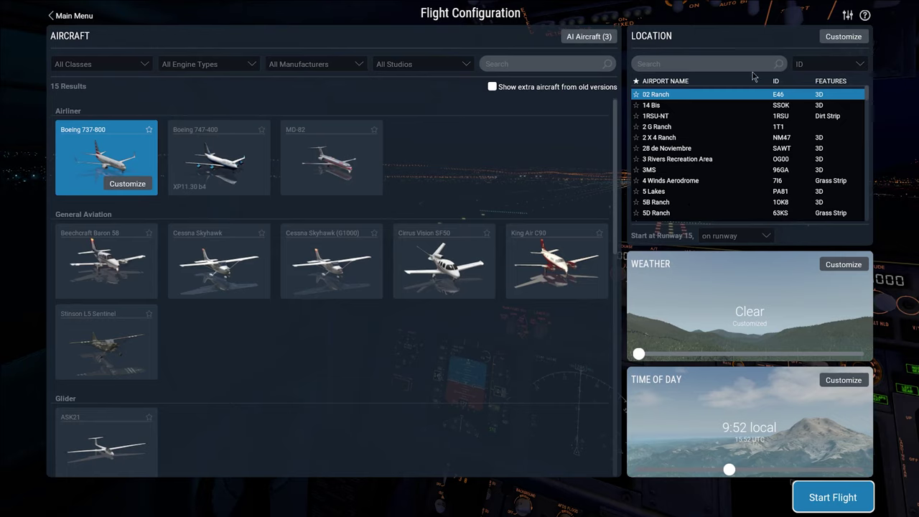
click(695, 62)
text(MCXX)
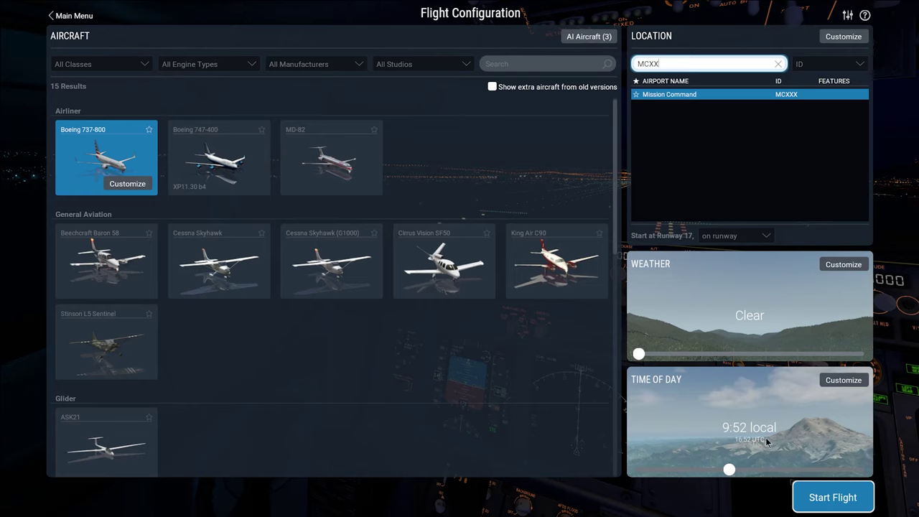
click(833, 497)
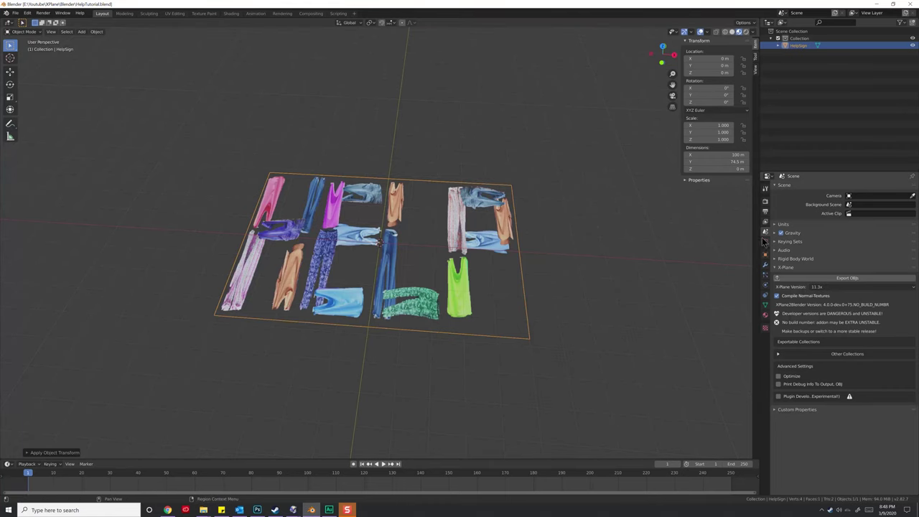
Review the HelpSign object's X-Plane draped settings
click(766, 255)
scroll(840, 381, down, 6)
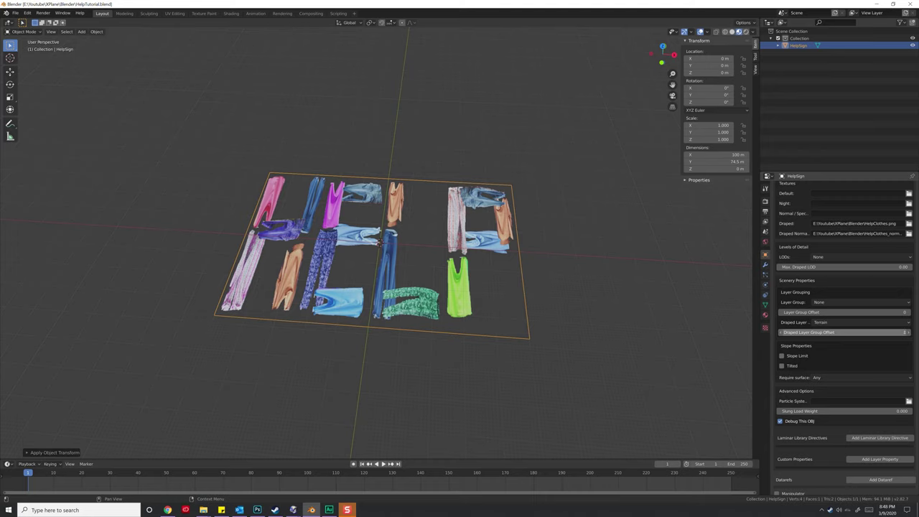
click(650, 253)
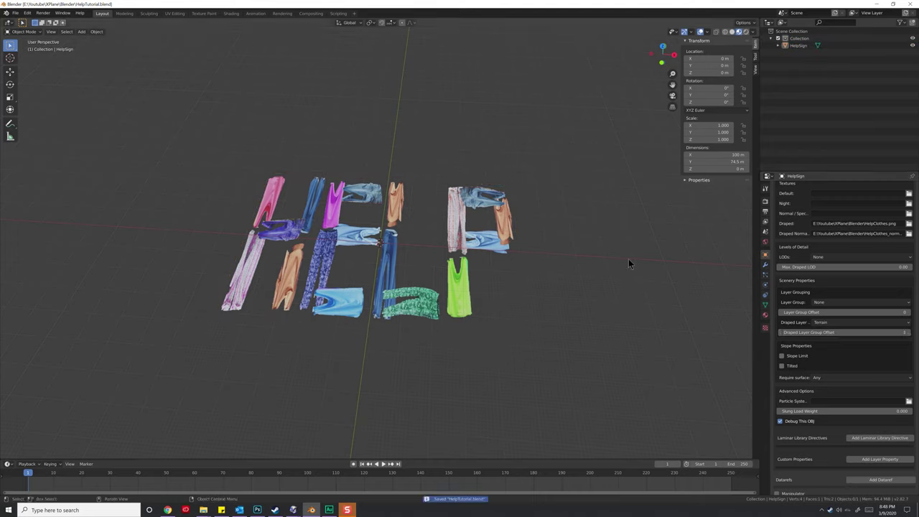
Save HelpTutorial.blend and re-export the sign as X-Plane OBJ files
click(765, 232)
key(ctrl+s)
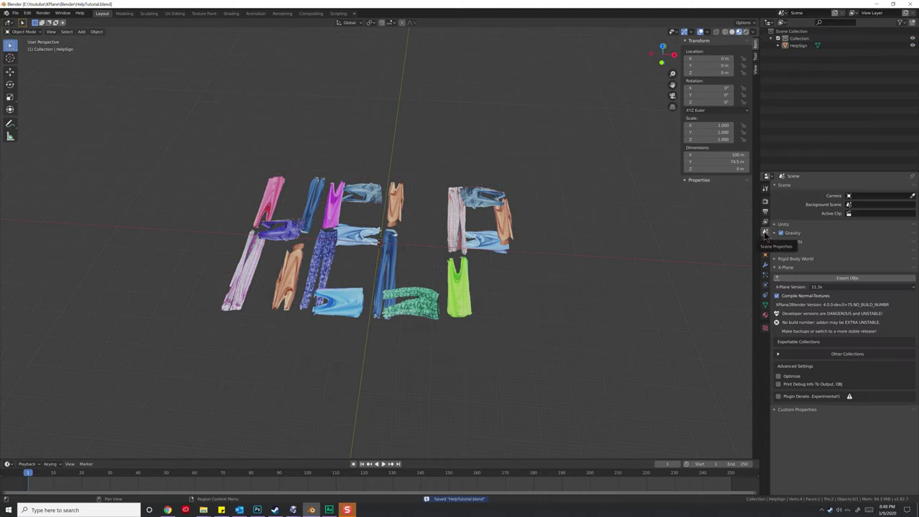
click(848, 279)
mouse_move(204, 509)
click(164, 477)
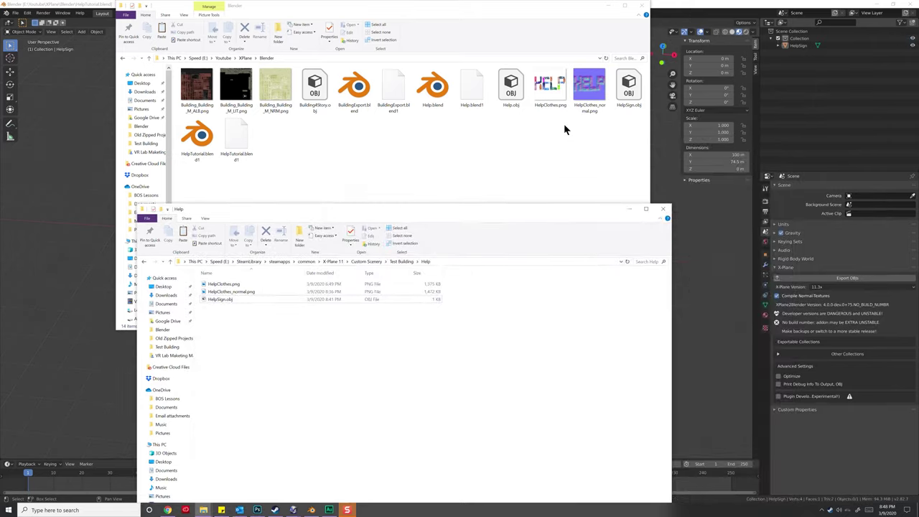
Check the draped layer value on line 9 of the exported HelpSign.obj
click(628, 85)
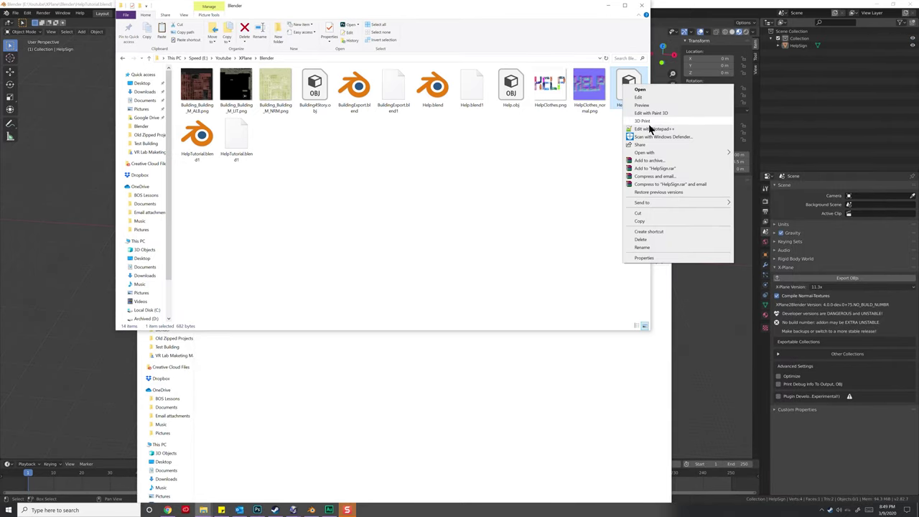
click(647, 127)
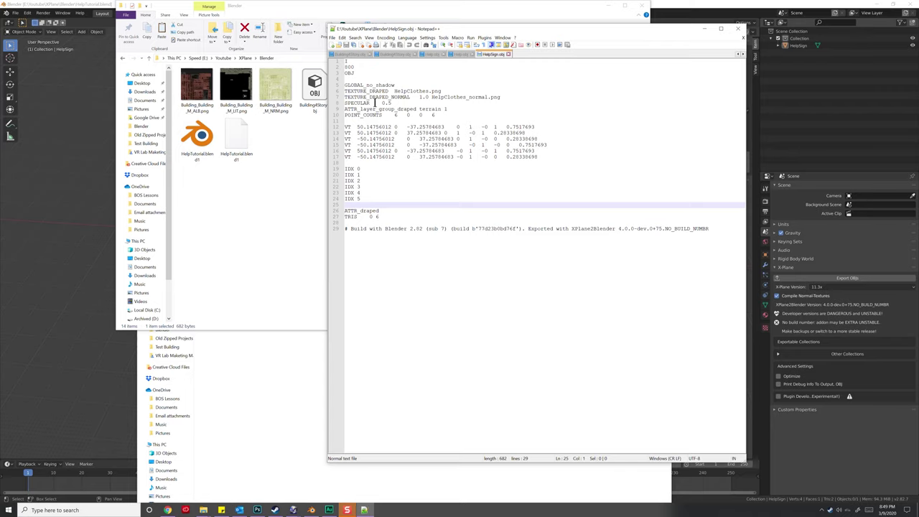
double_click(446, 109)
click(738, 29)
Set line 9 of the installed HelpSign.obj to ATTR_layer_group_draped terrain 1 and save
click(452, 393)
drag(362, 196, 505, 65)
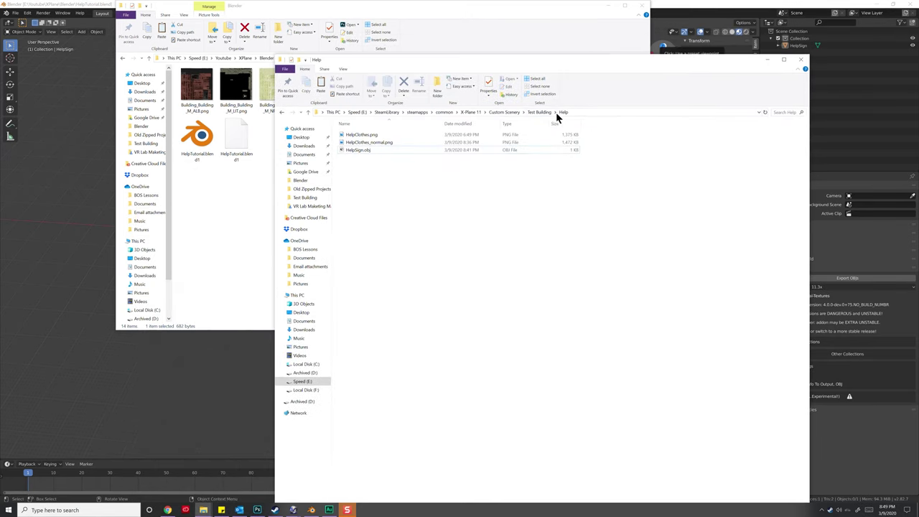
click(365, 149)
right_click(364, 148)
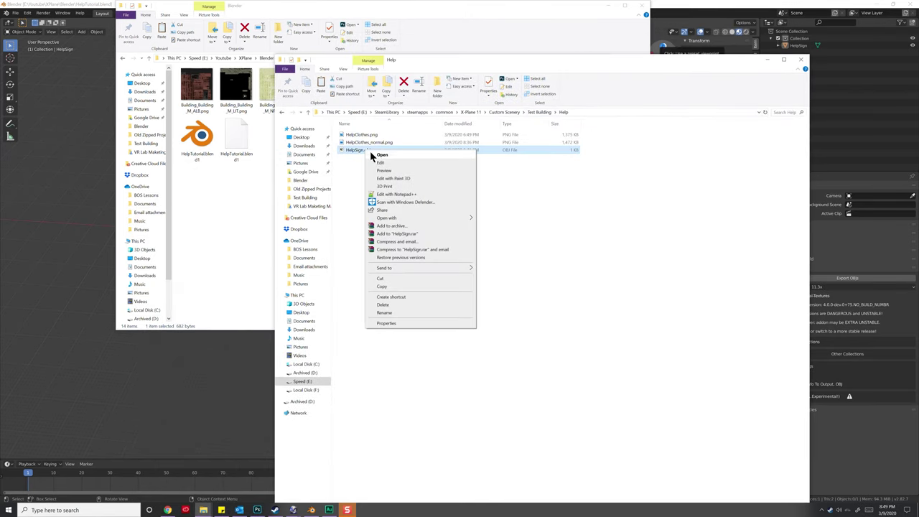
click(399, 194)
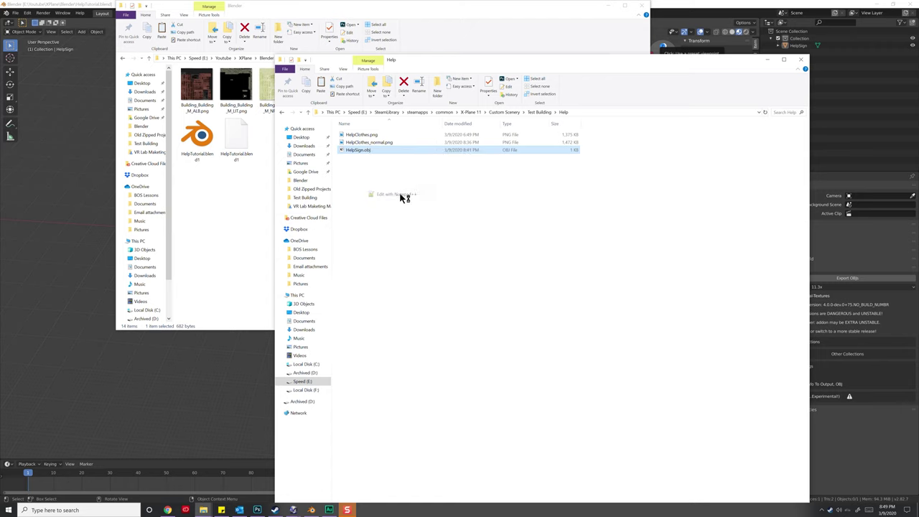
double_click(445, 109)
text(1)
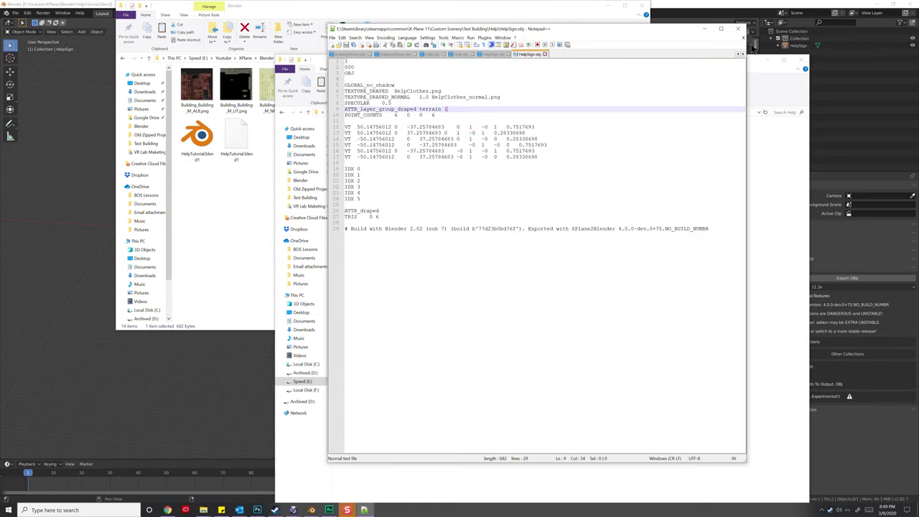
click(737, 28)
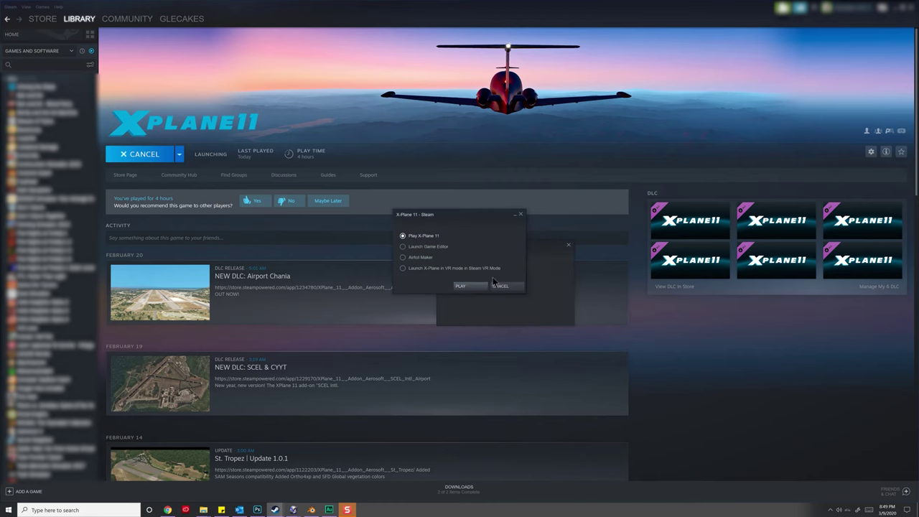
Cancel the pending launch and relaunch X-Plane 11 from Steam
click(493, 282)
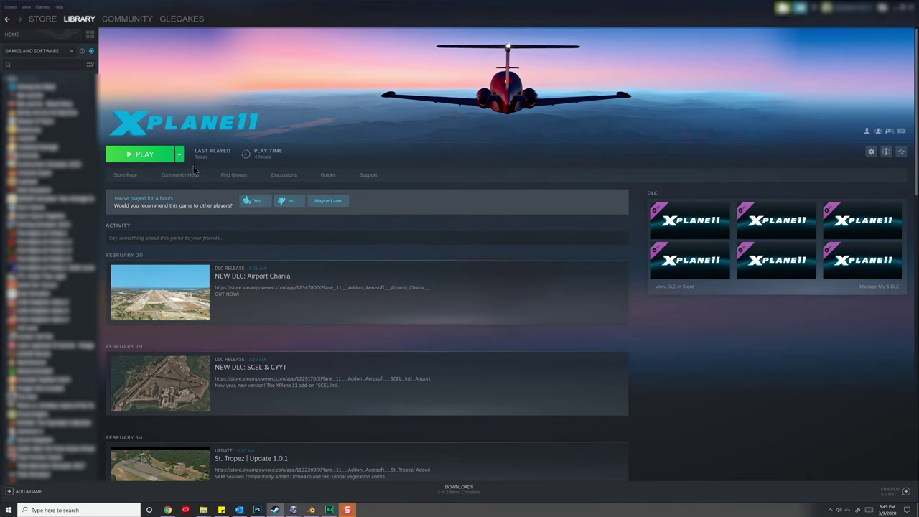
click(144, 157)
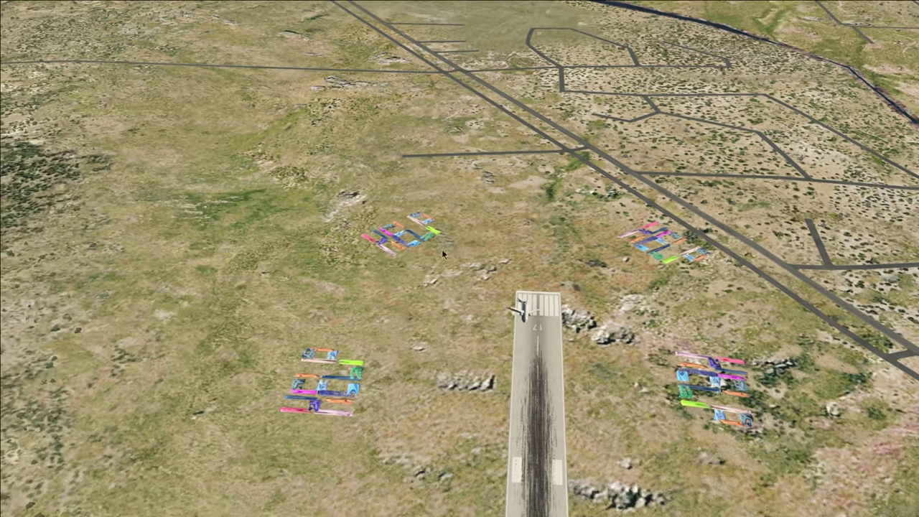
scroll(409, 276, up, 5)
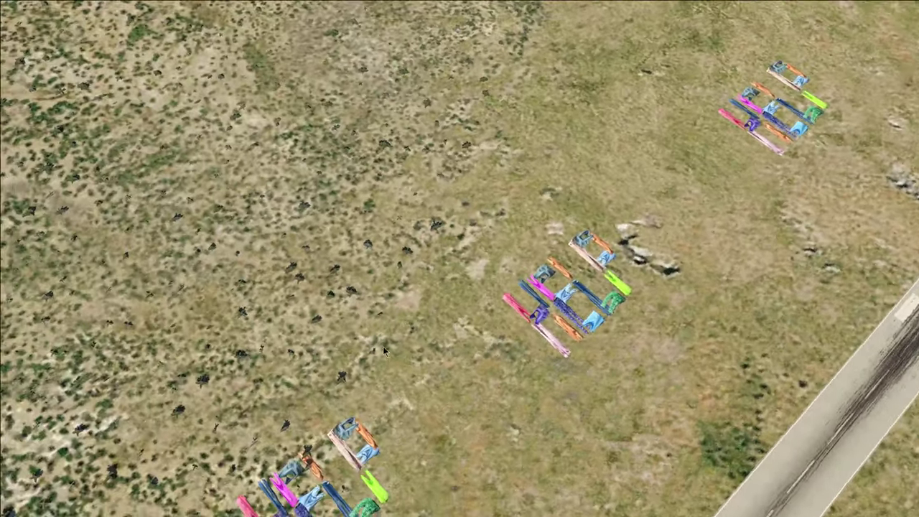